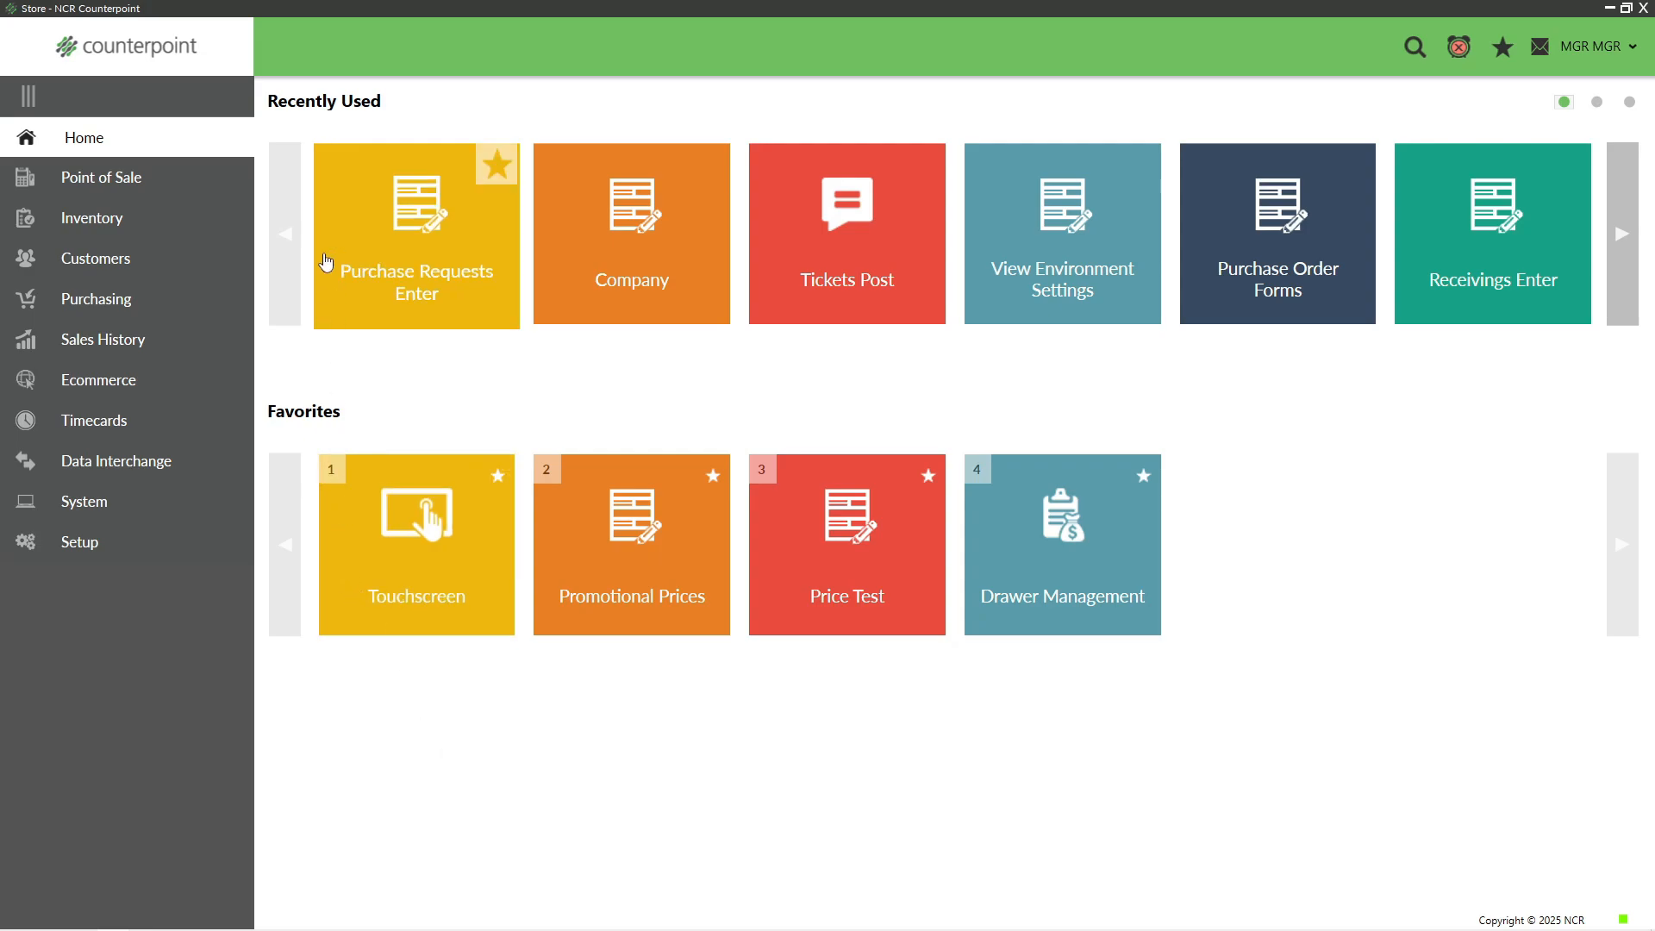
# Start a new purchase request with an auto-assigned number for vendor PINNACLE
pyautogui.click(113, 298)
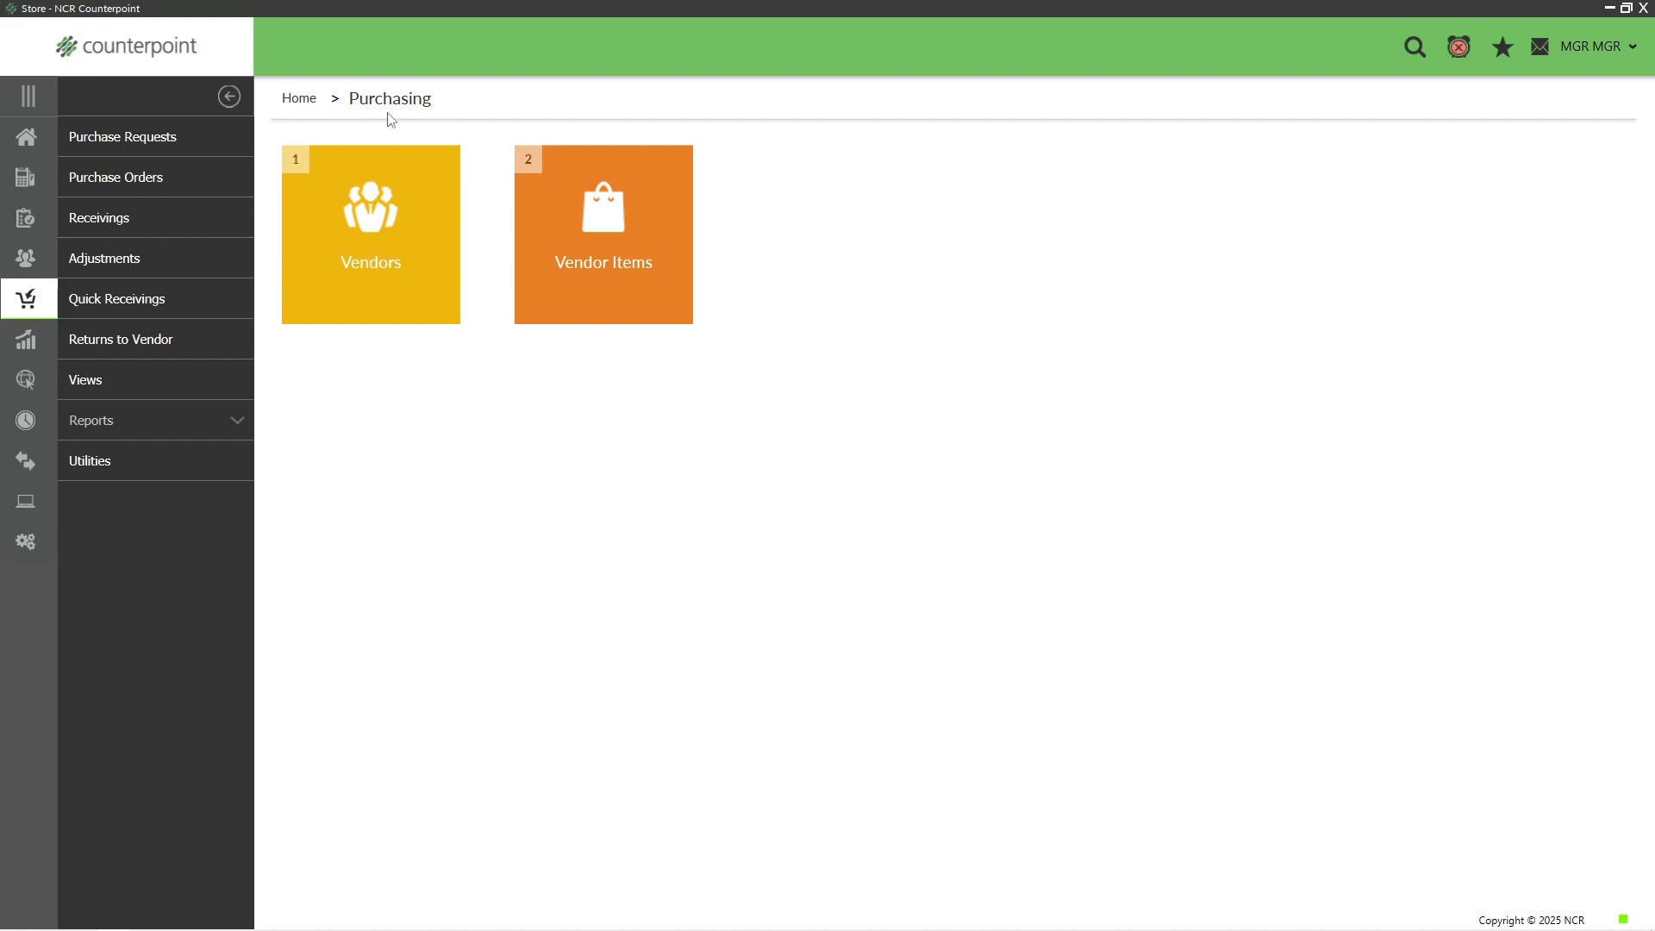
pyautogui.click(145, 138)
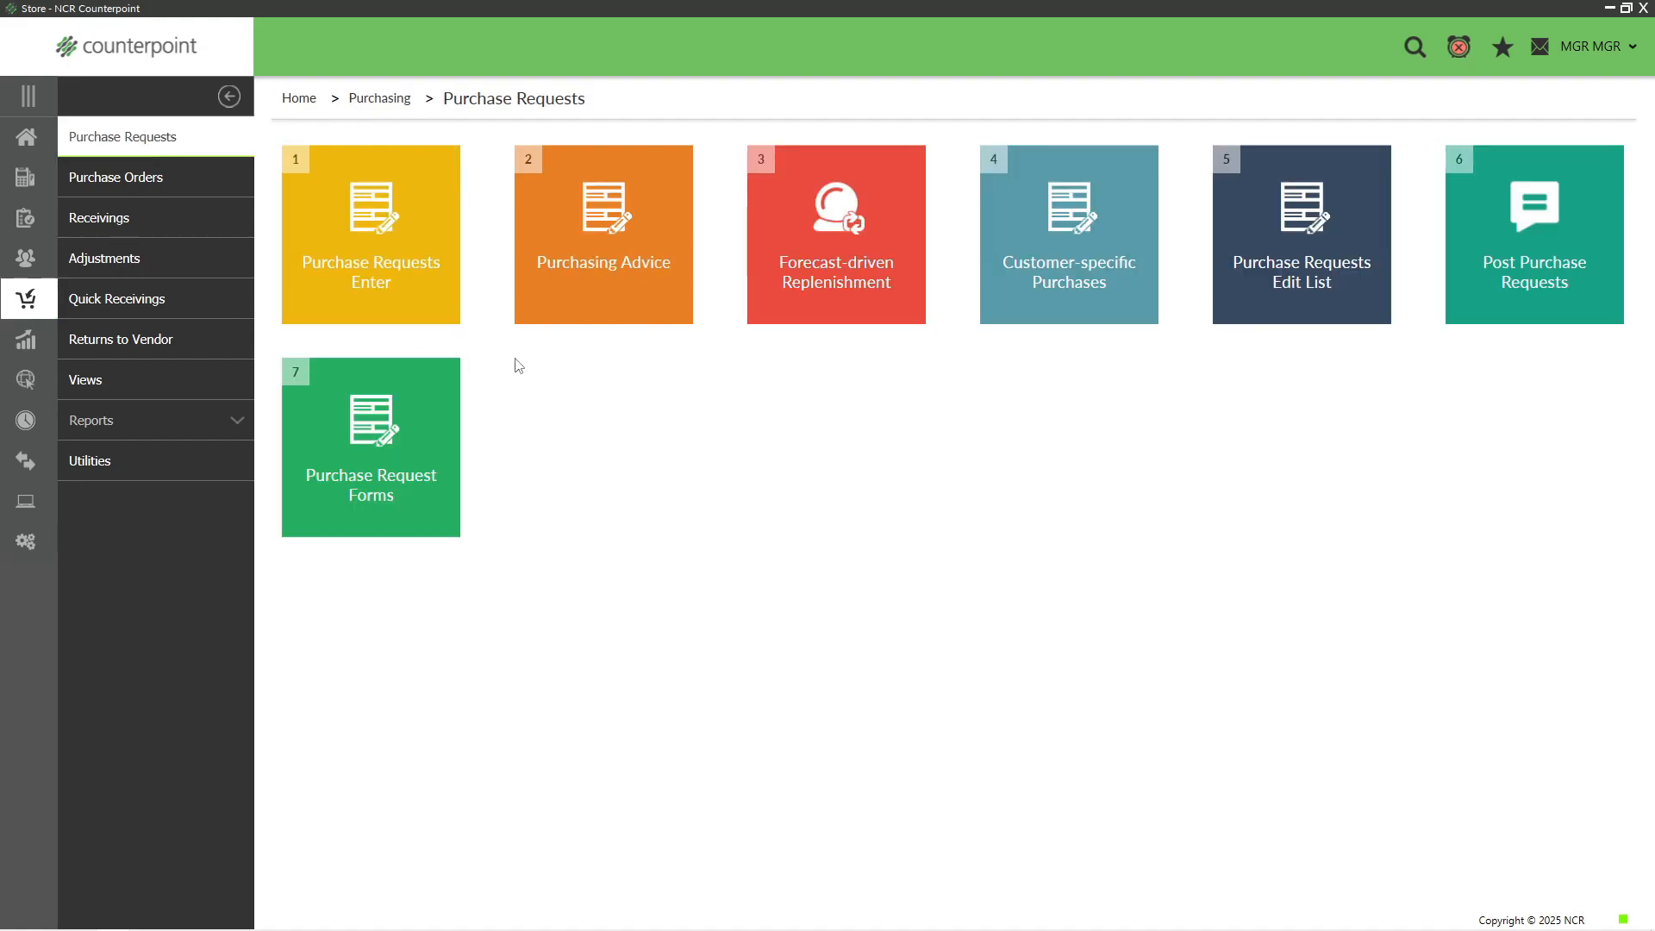
pyautogui.click(378, 261)
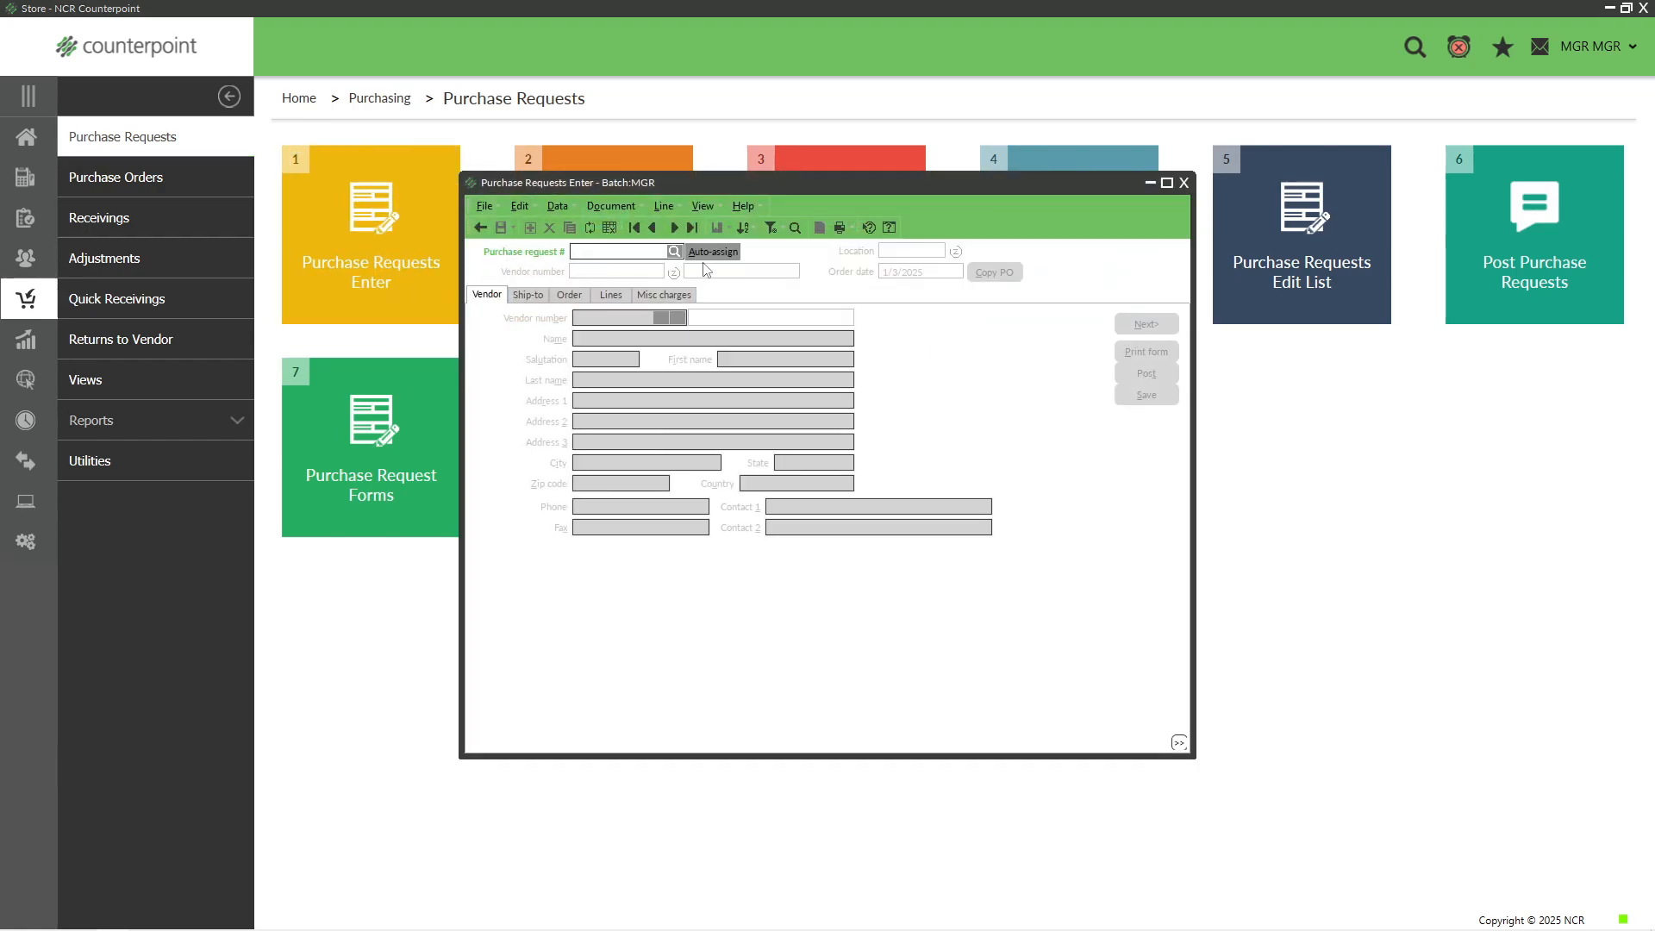
pyautogui.click(716, 252)
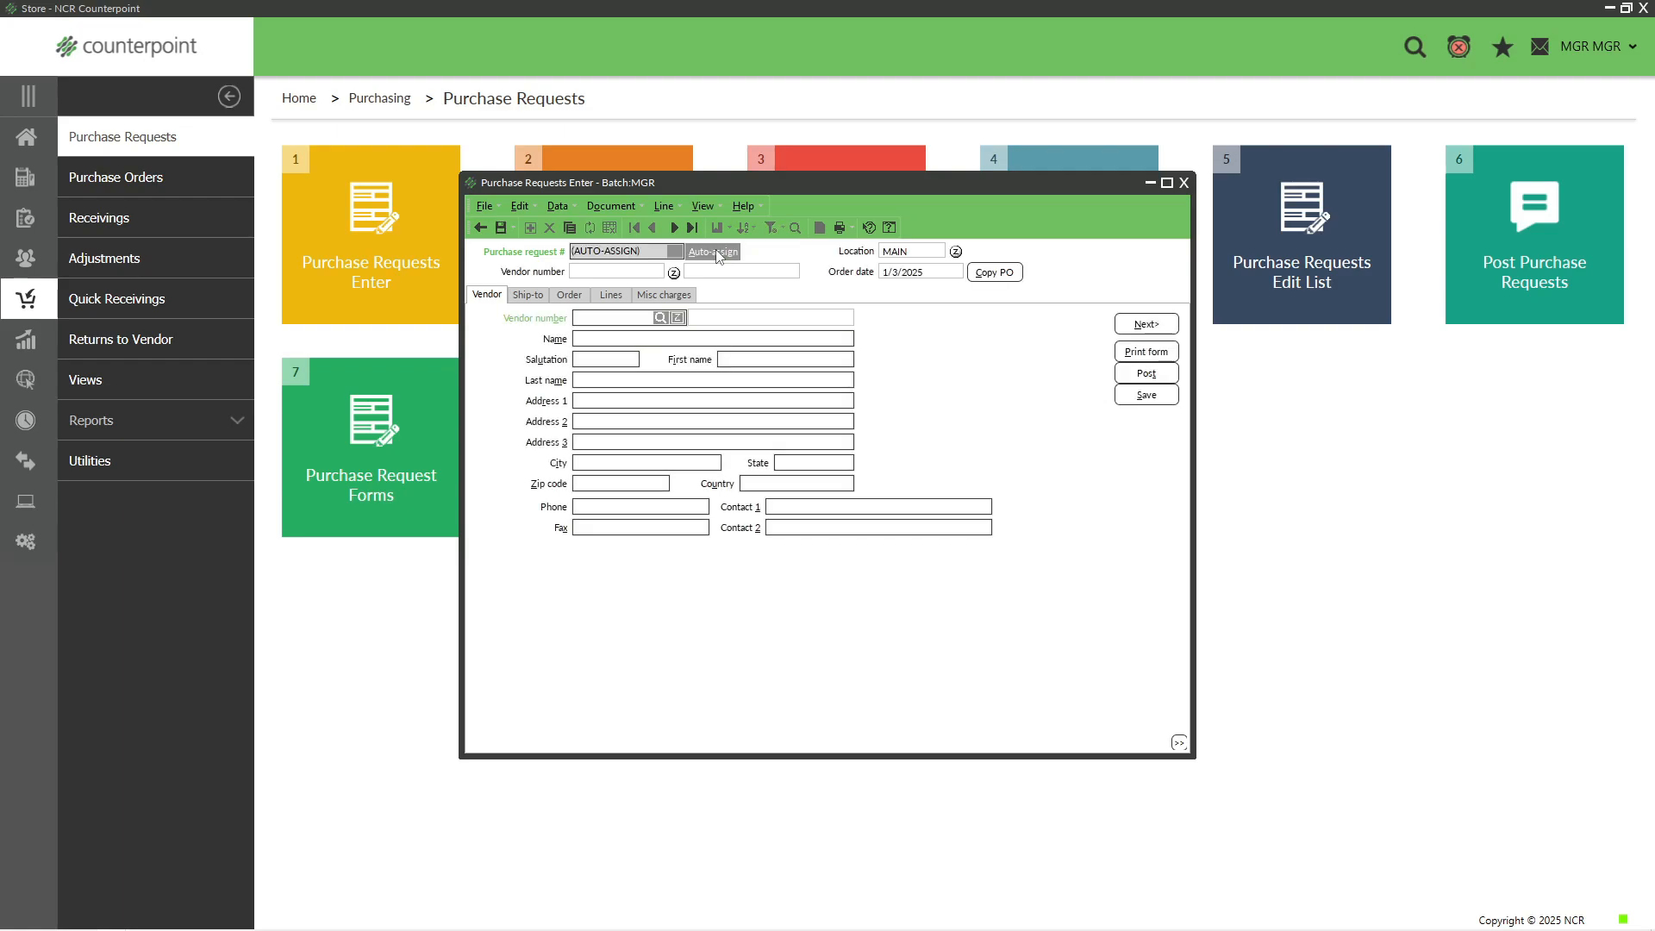
pyautogui.click(661, 317)
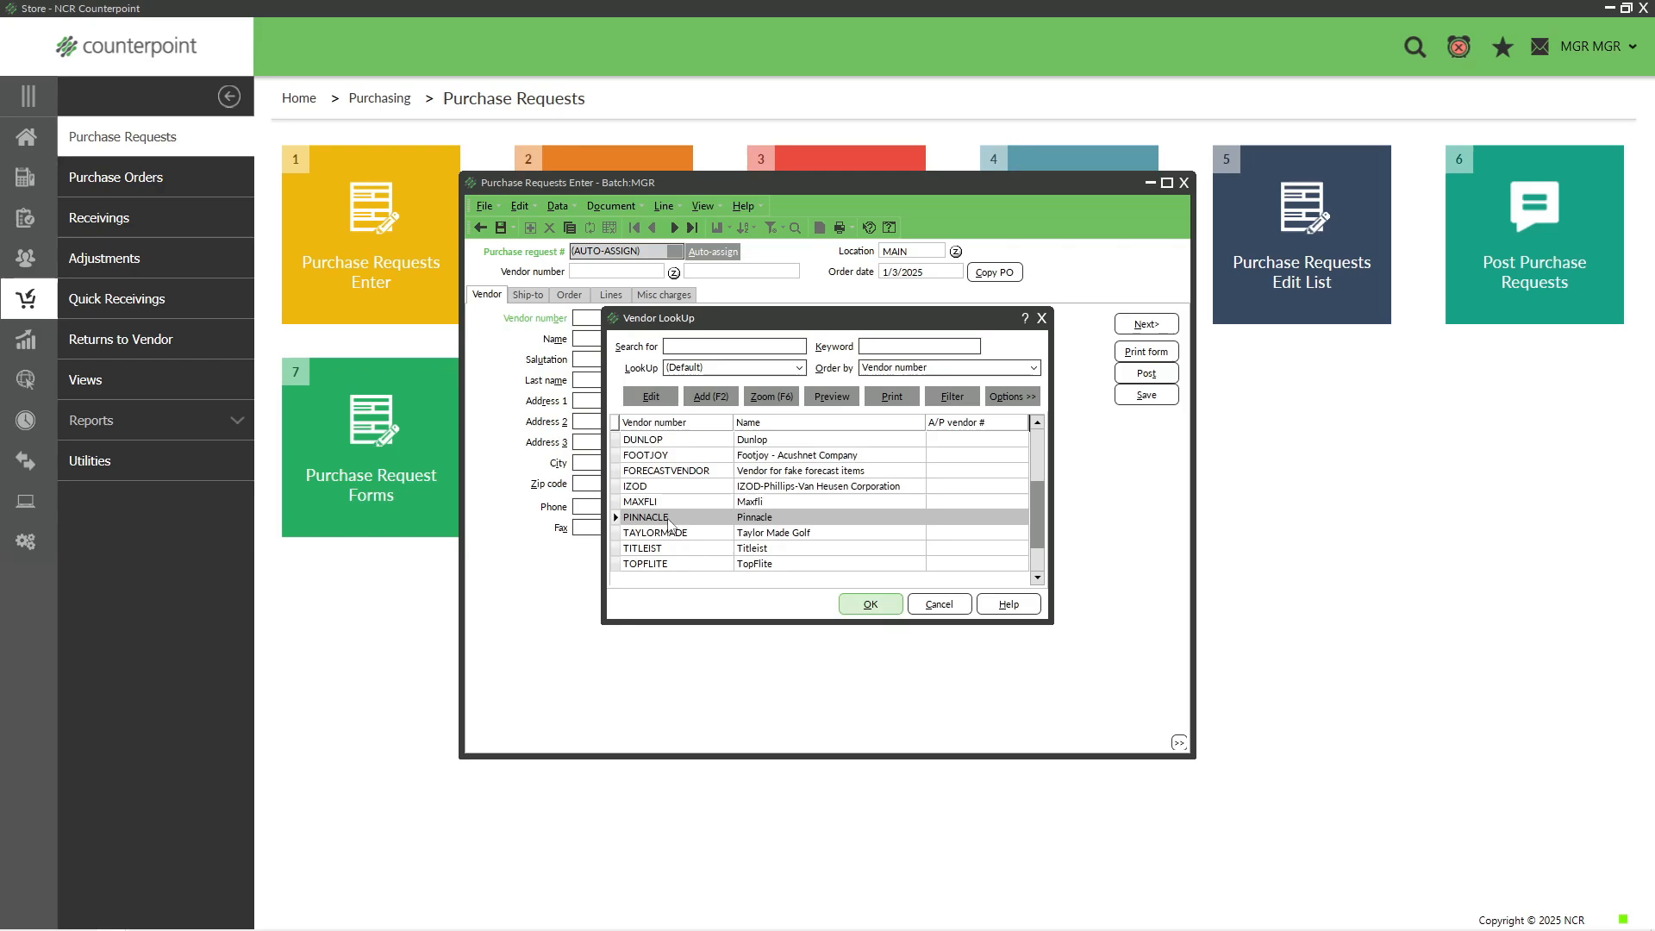
pyautogui.doubleClick(670, 518)
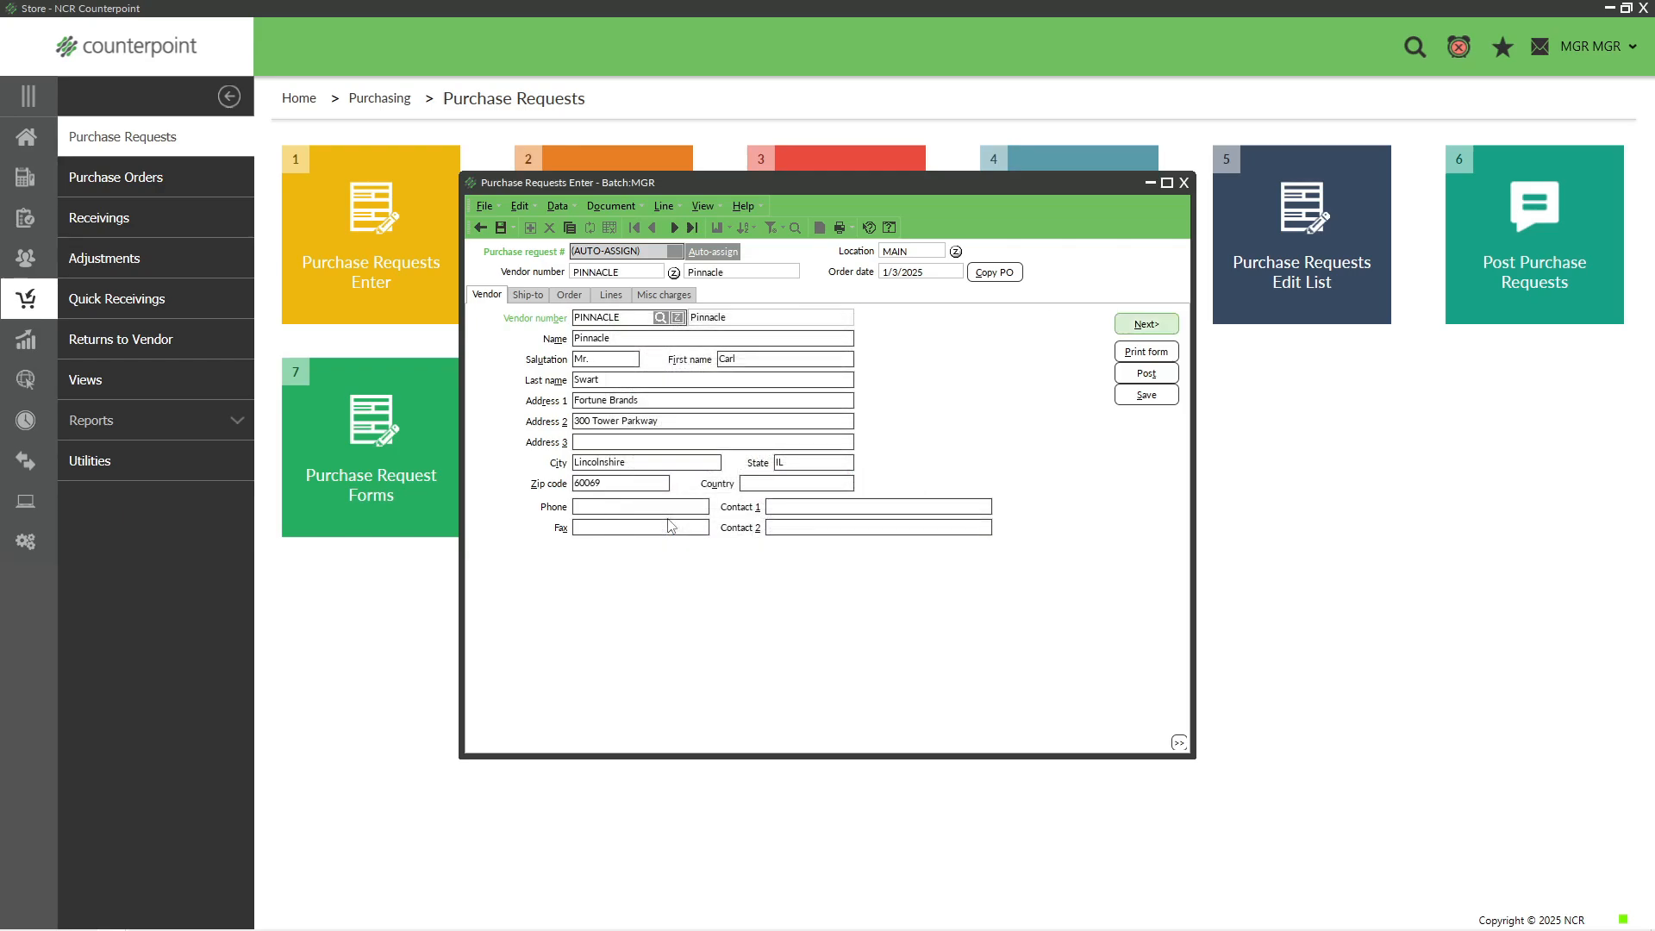
# Review the purchase request's ship-to and order details, ending at its line items
pyautogui.click(527, 295)
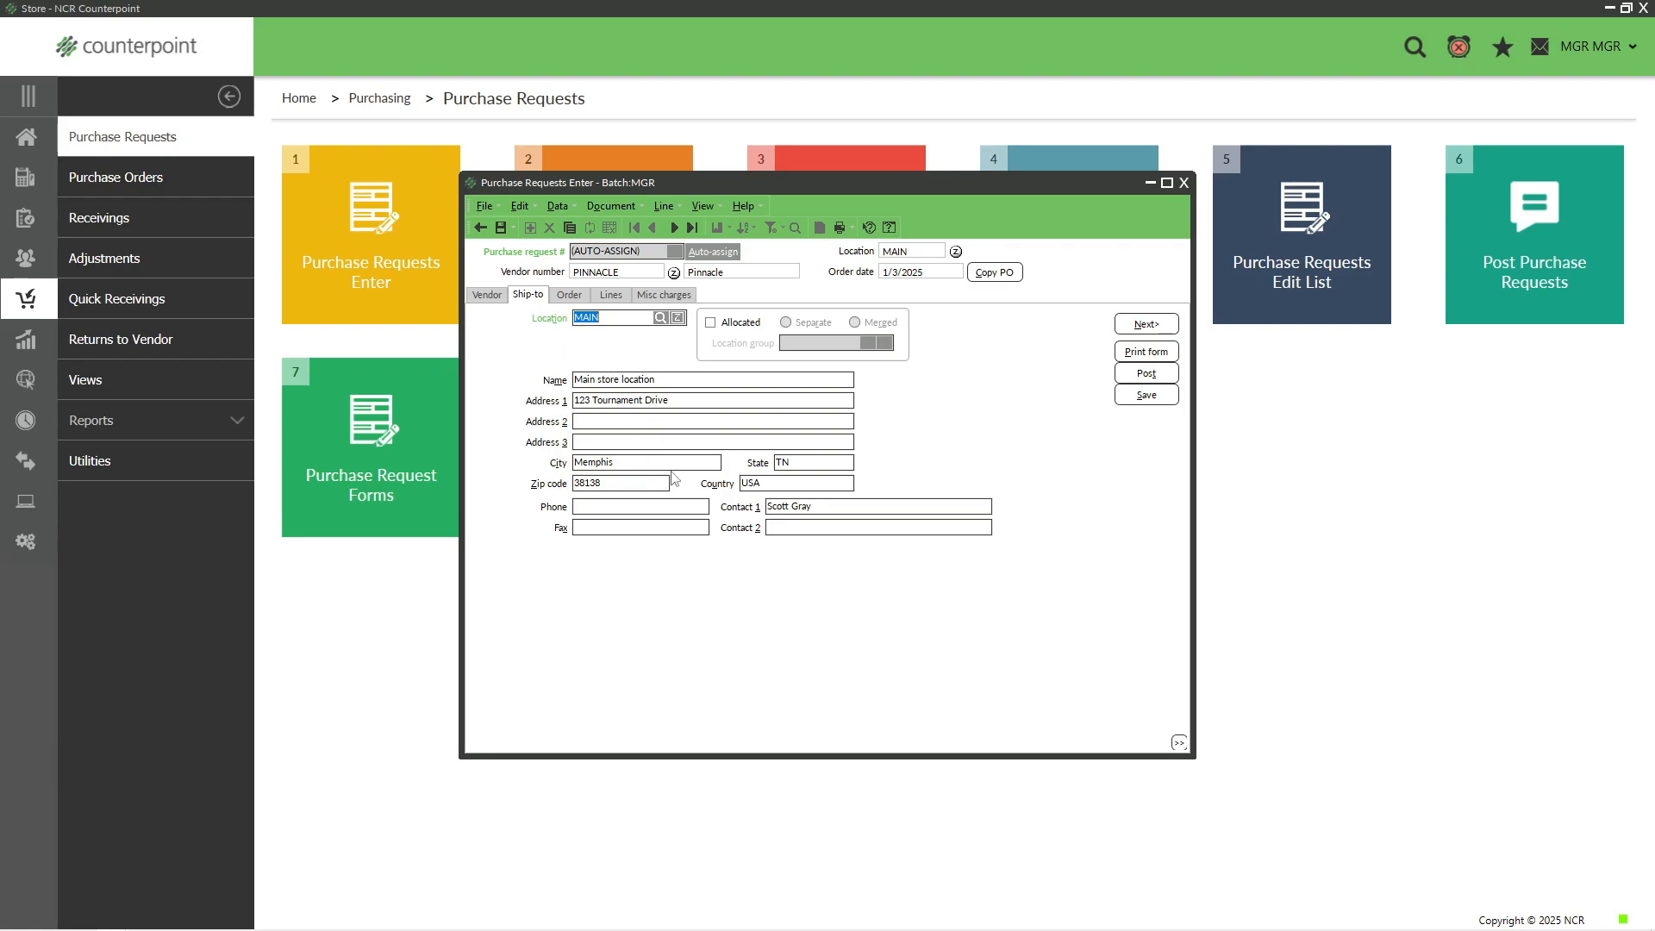
pyautogui.click(571, 297)
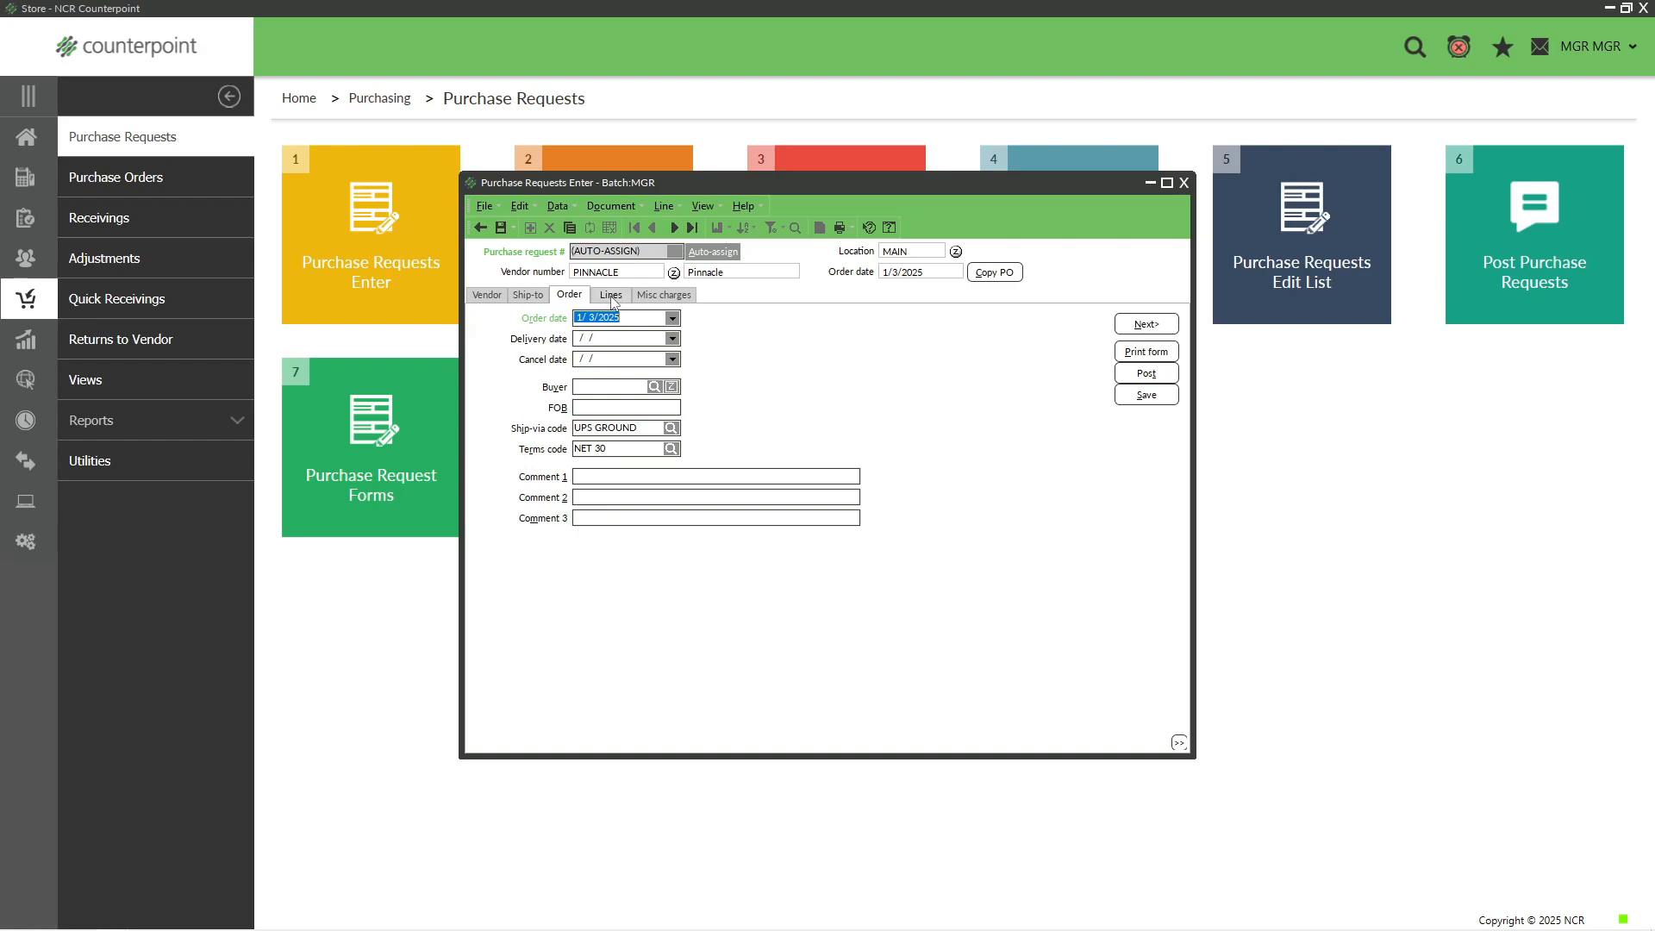
pyautogui.click(611, 295)
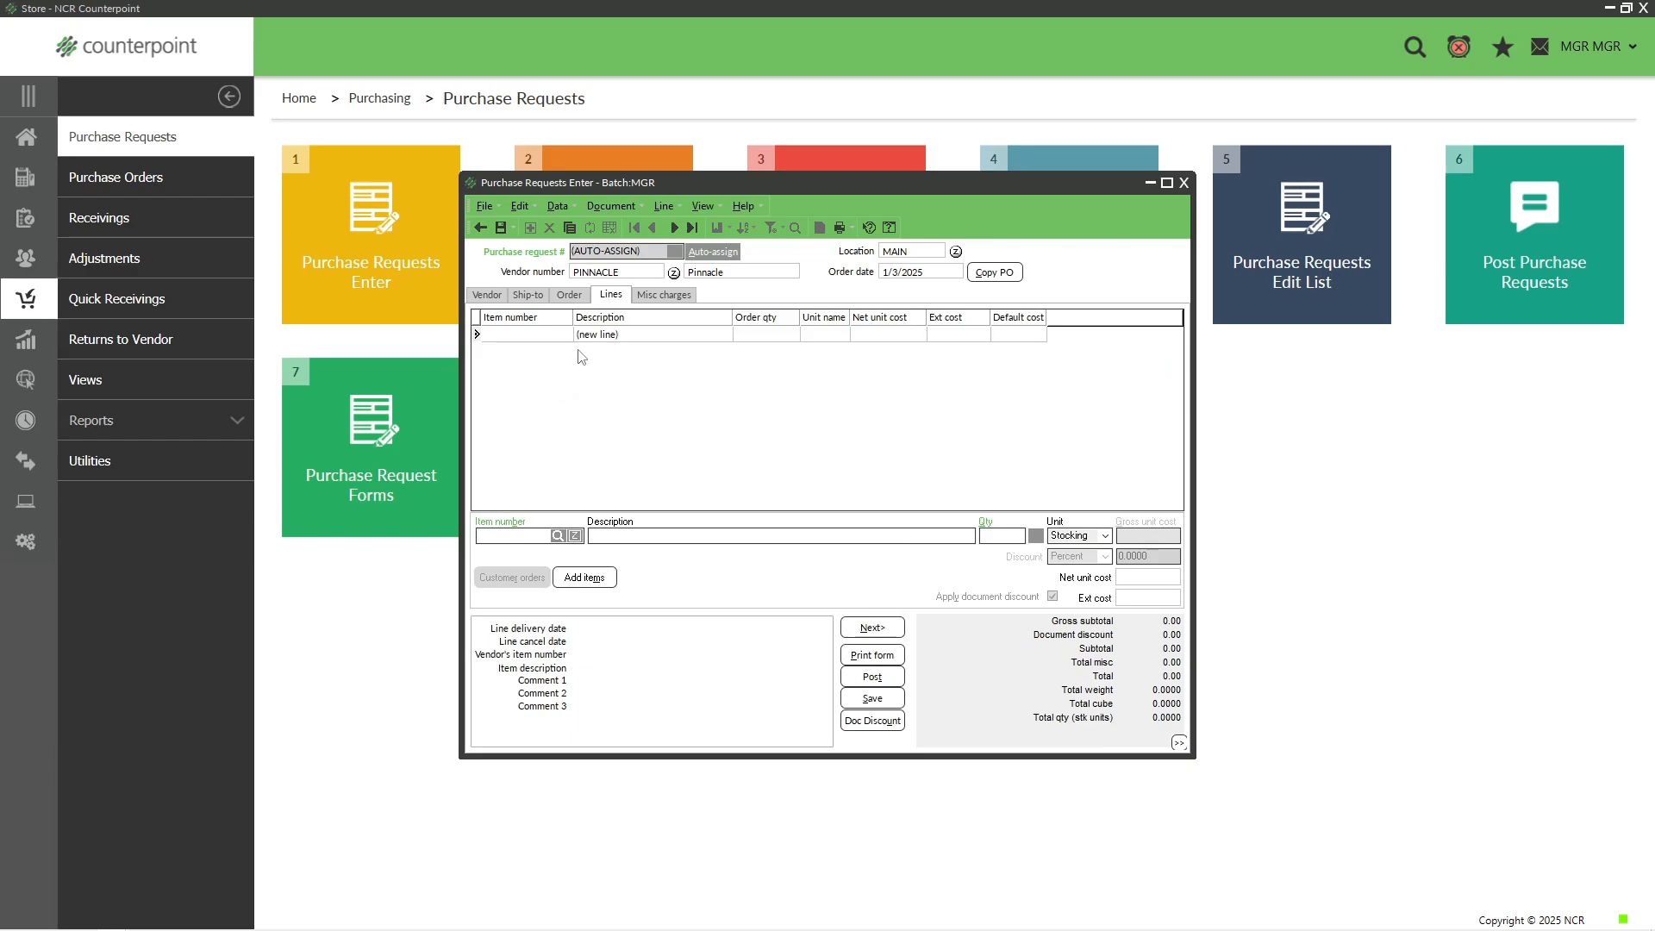
# Search the item lookup by the keyword dun-ddh and close it without choosing an item
pyautogui.click(558, 536)
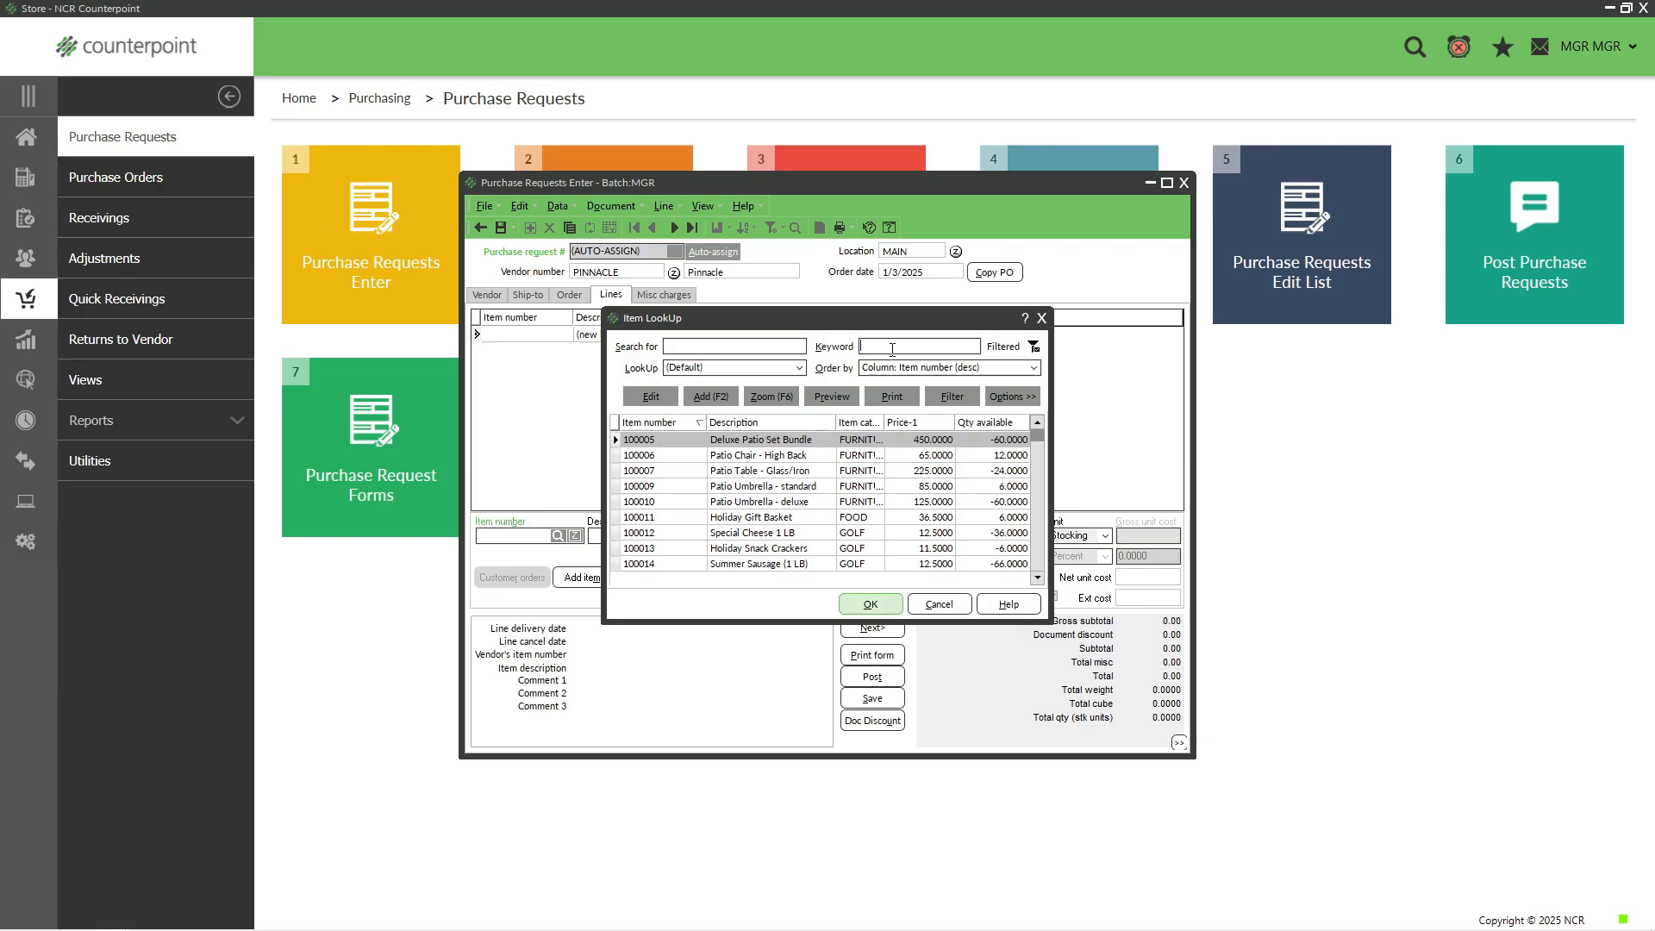
pyautogui.write('dun-ddh')
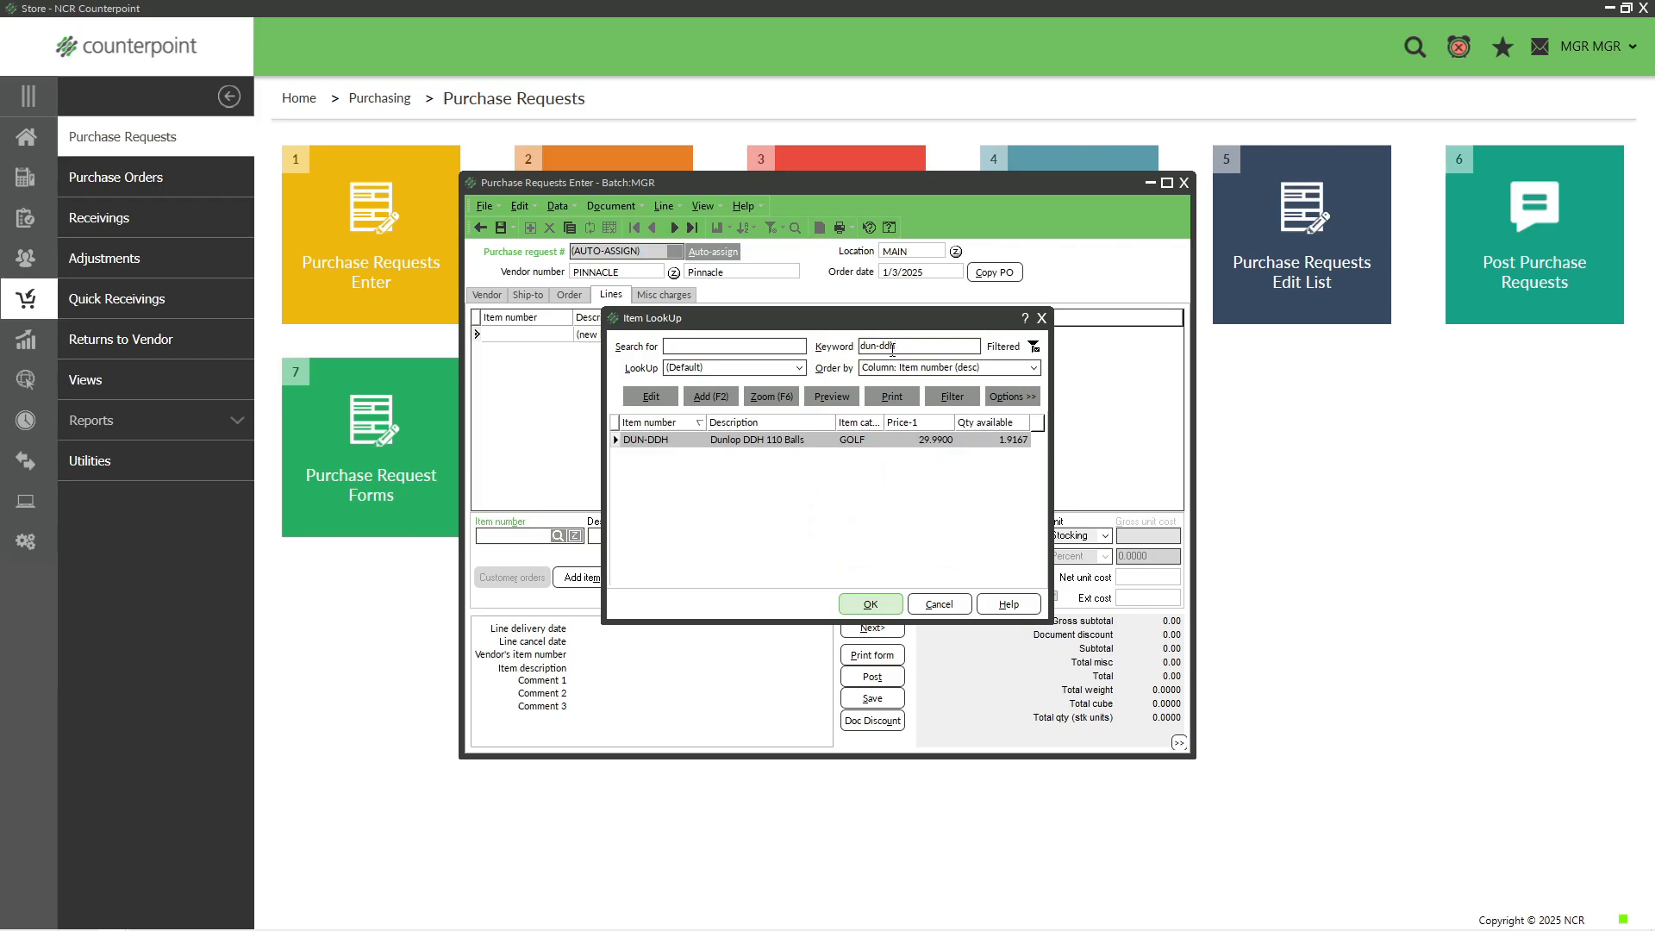
pyautogui.click(1042, 319)
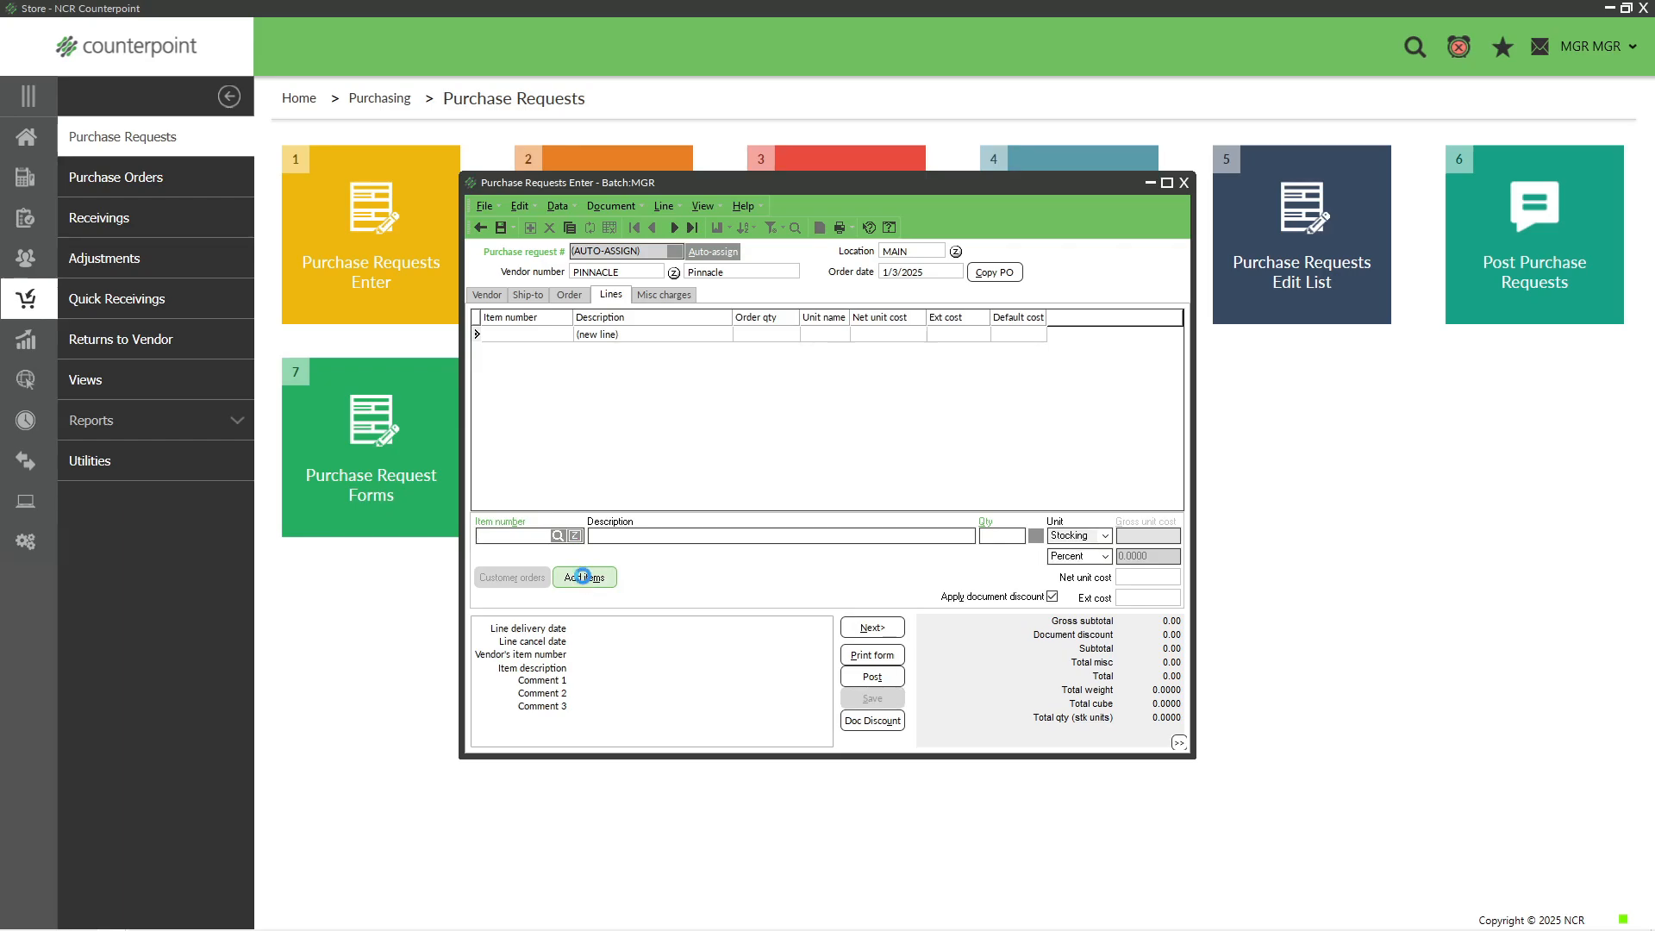
# Add DUN-DDH, DUN-DIS and DUN-TI to the purchase request together from the vendor's item list
pyautogui.click(585, 578)
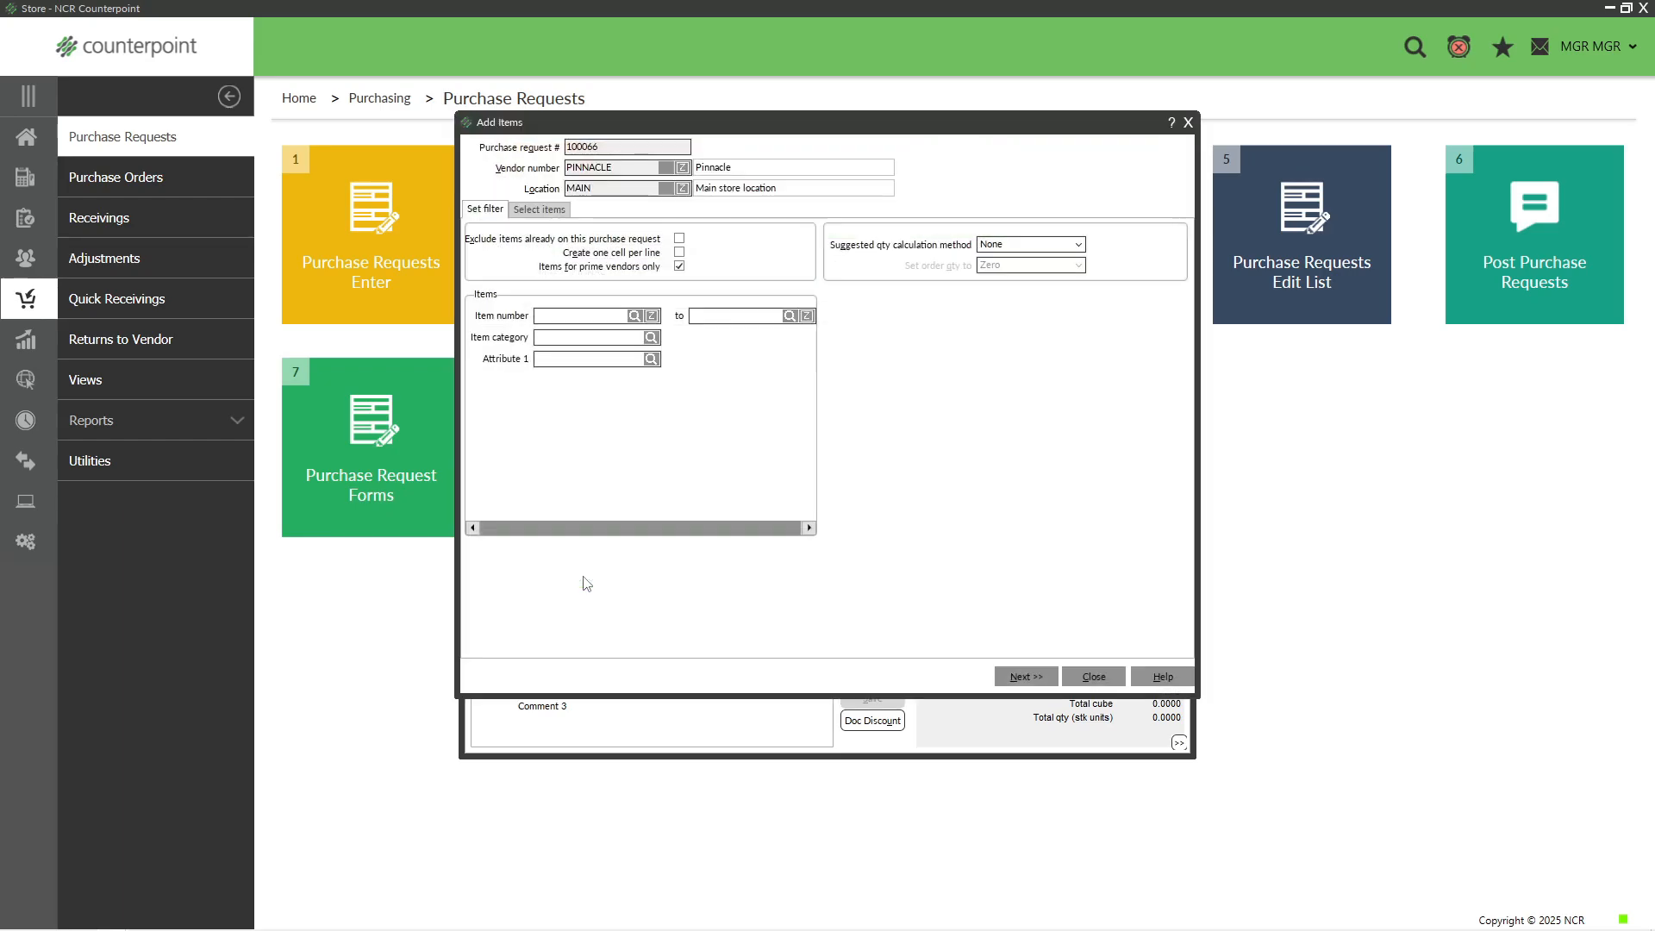
pyautogui.click(540, 211)
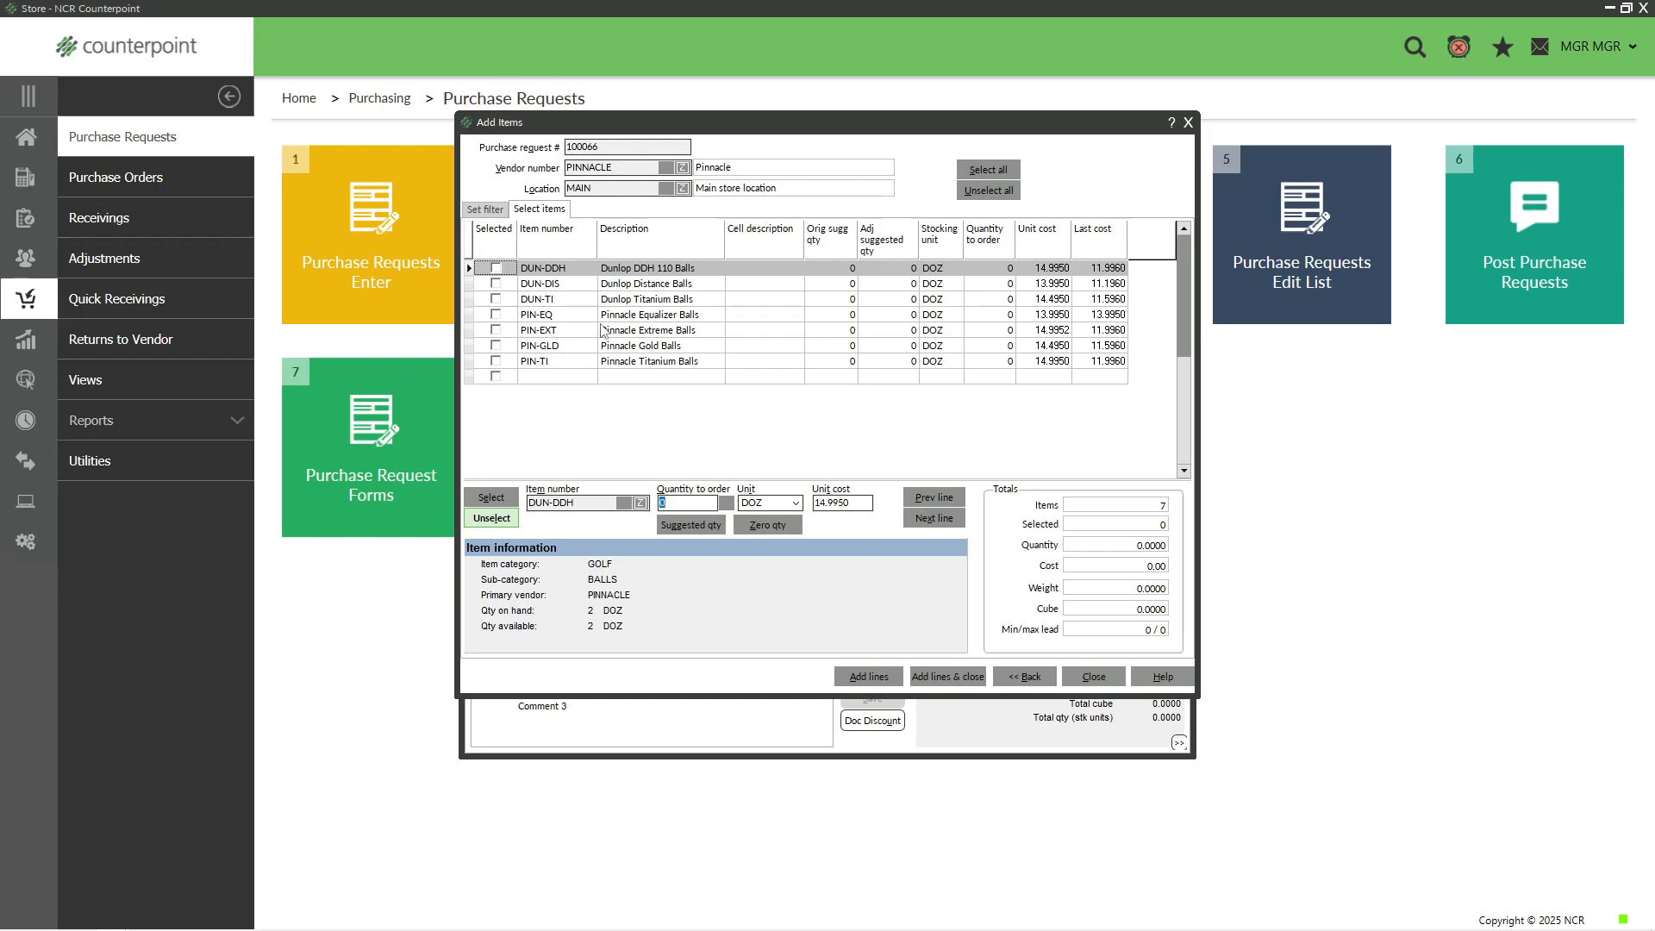
pyautogui.click(496, 268)
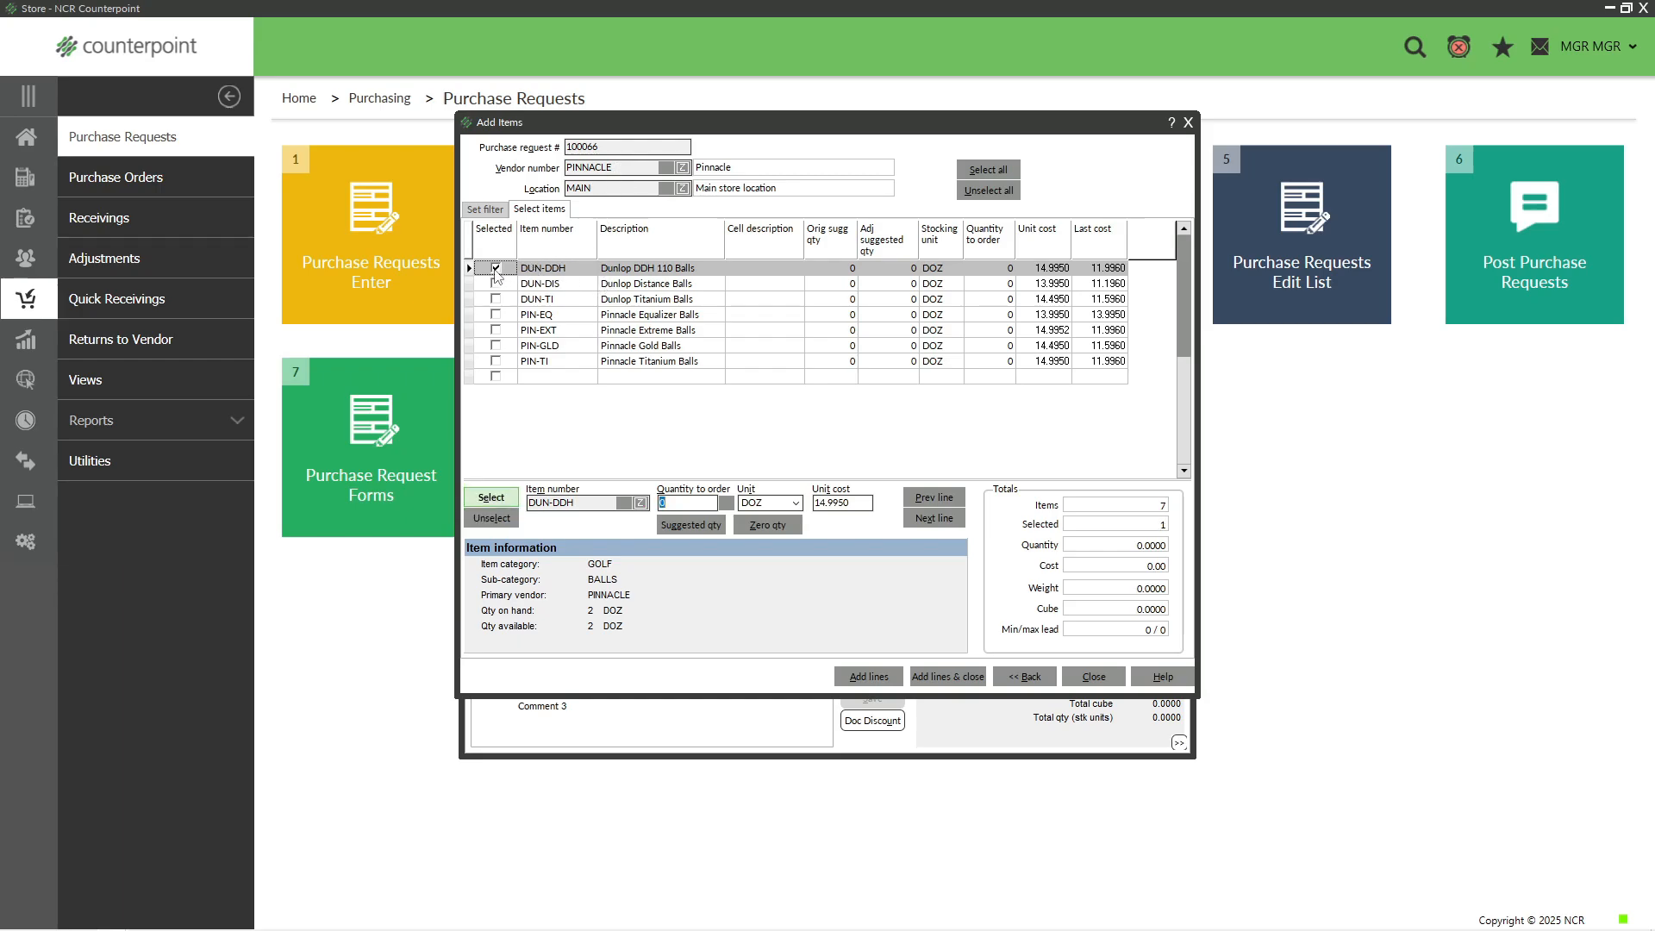
pyautogui.click(495, 284)
pyautogui.click(496, 299)
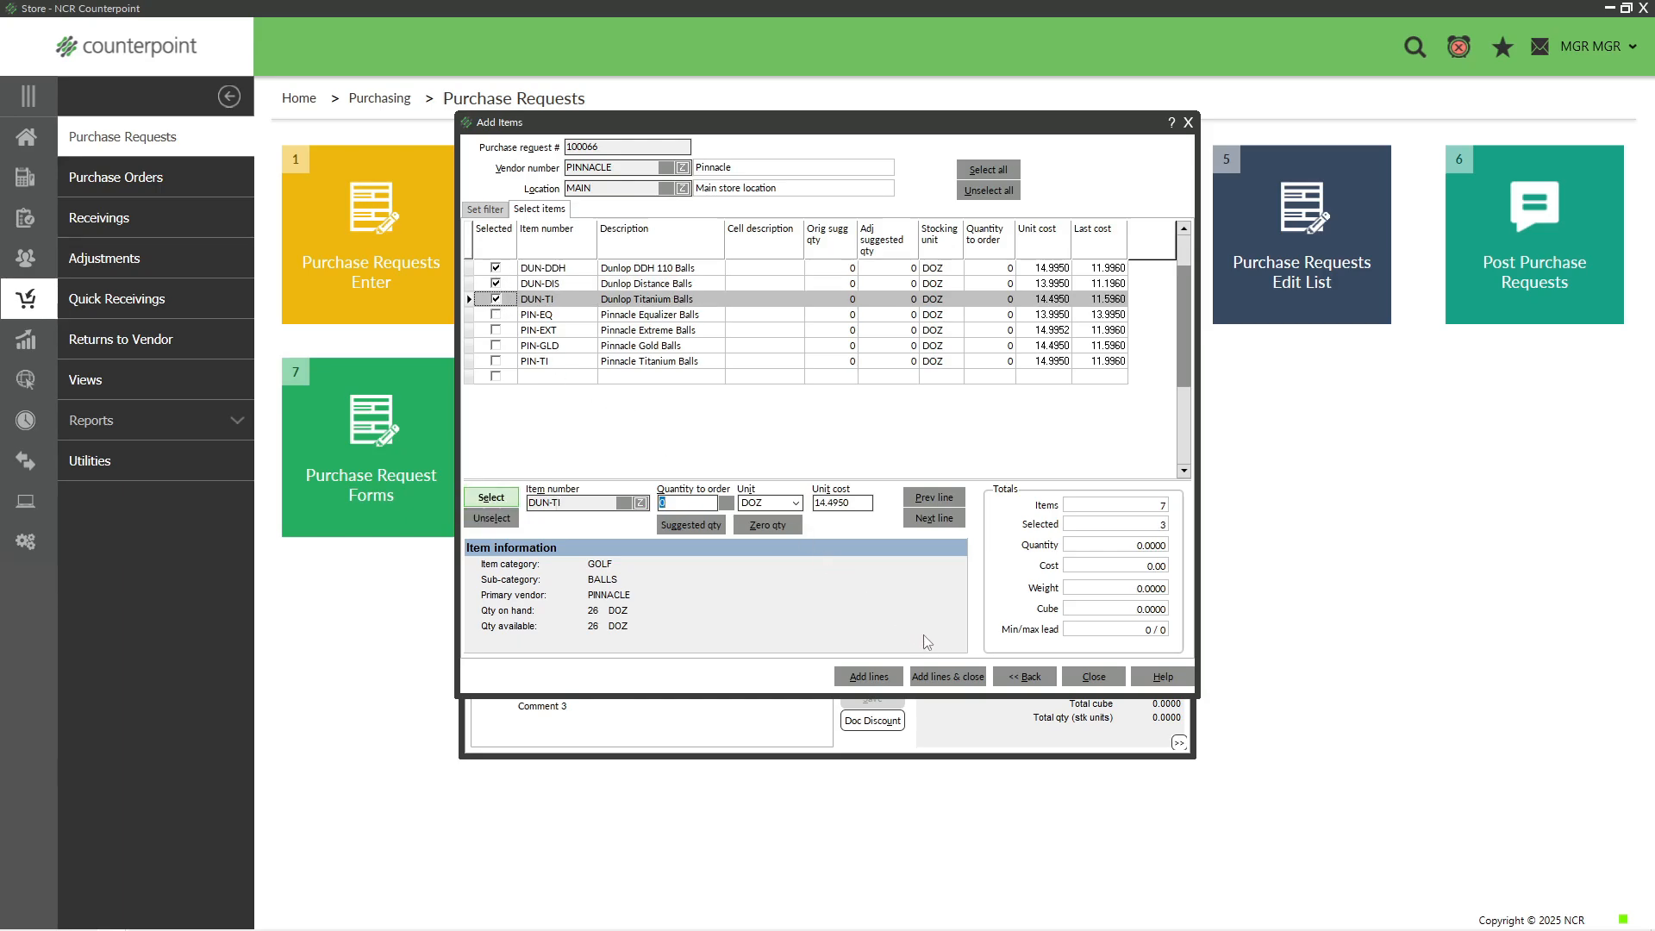
pyautogui.click(937, 678)
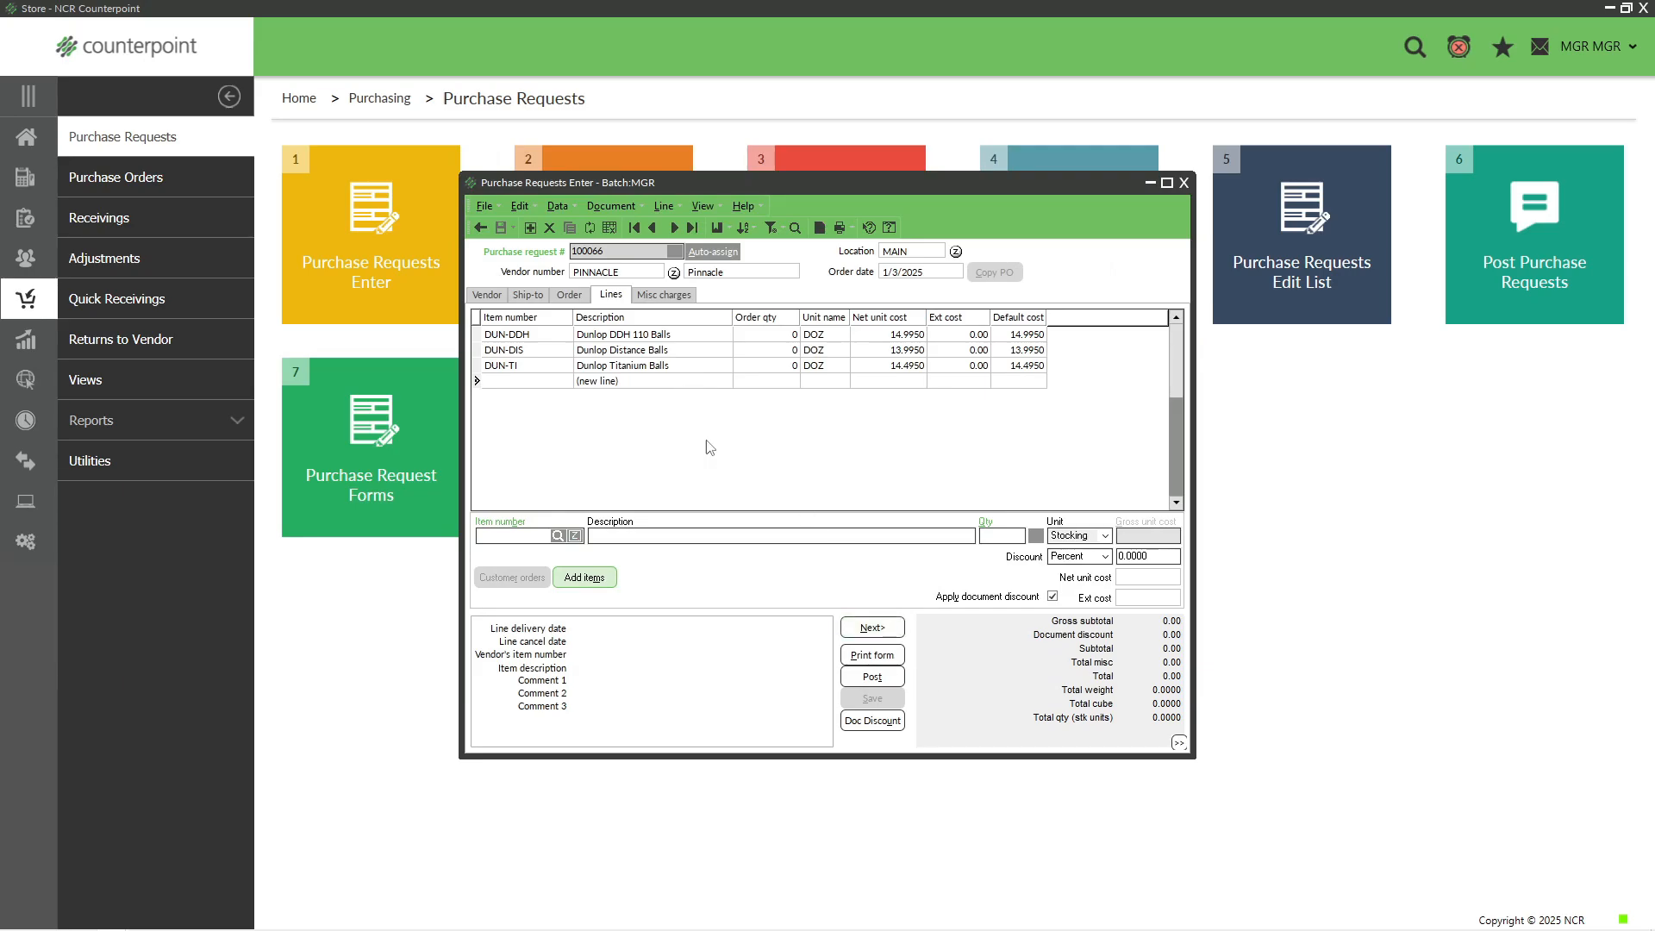
# Set the order quantity to 12 on both the DUN-DDH and DUN-DIS lines
pyautogui.click(690, 336)
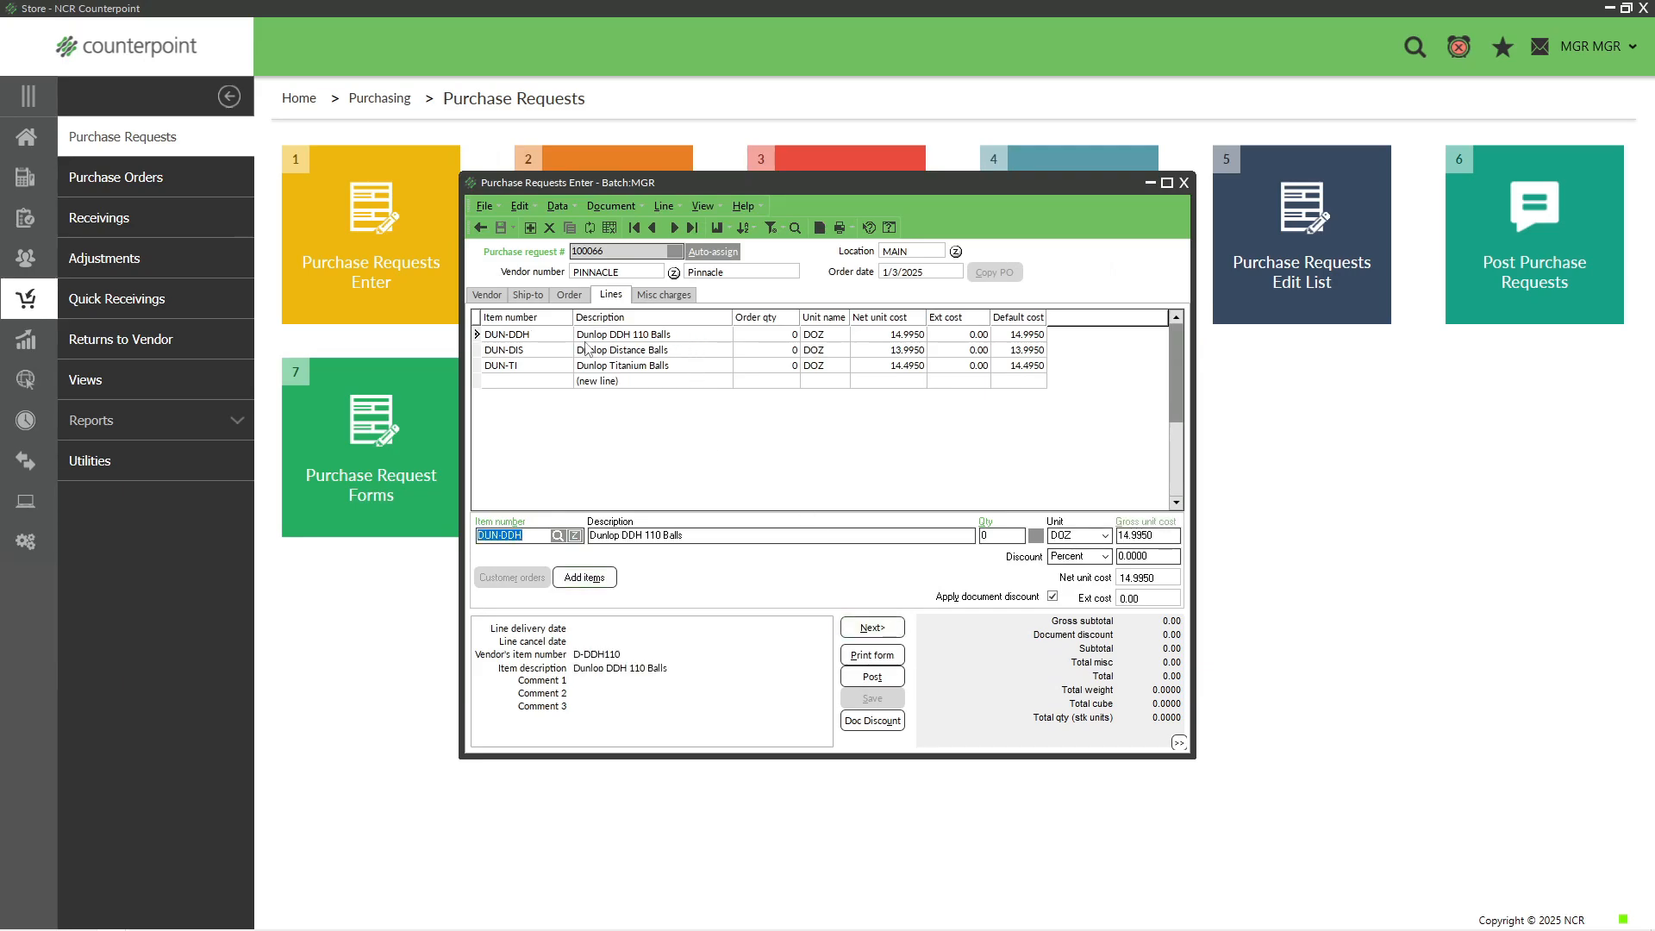
pyautogui.click(1000, 537)
pyautogui.write('12')
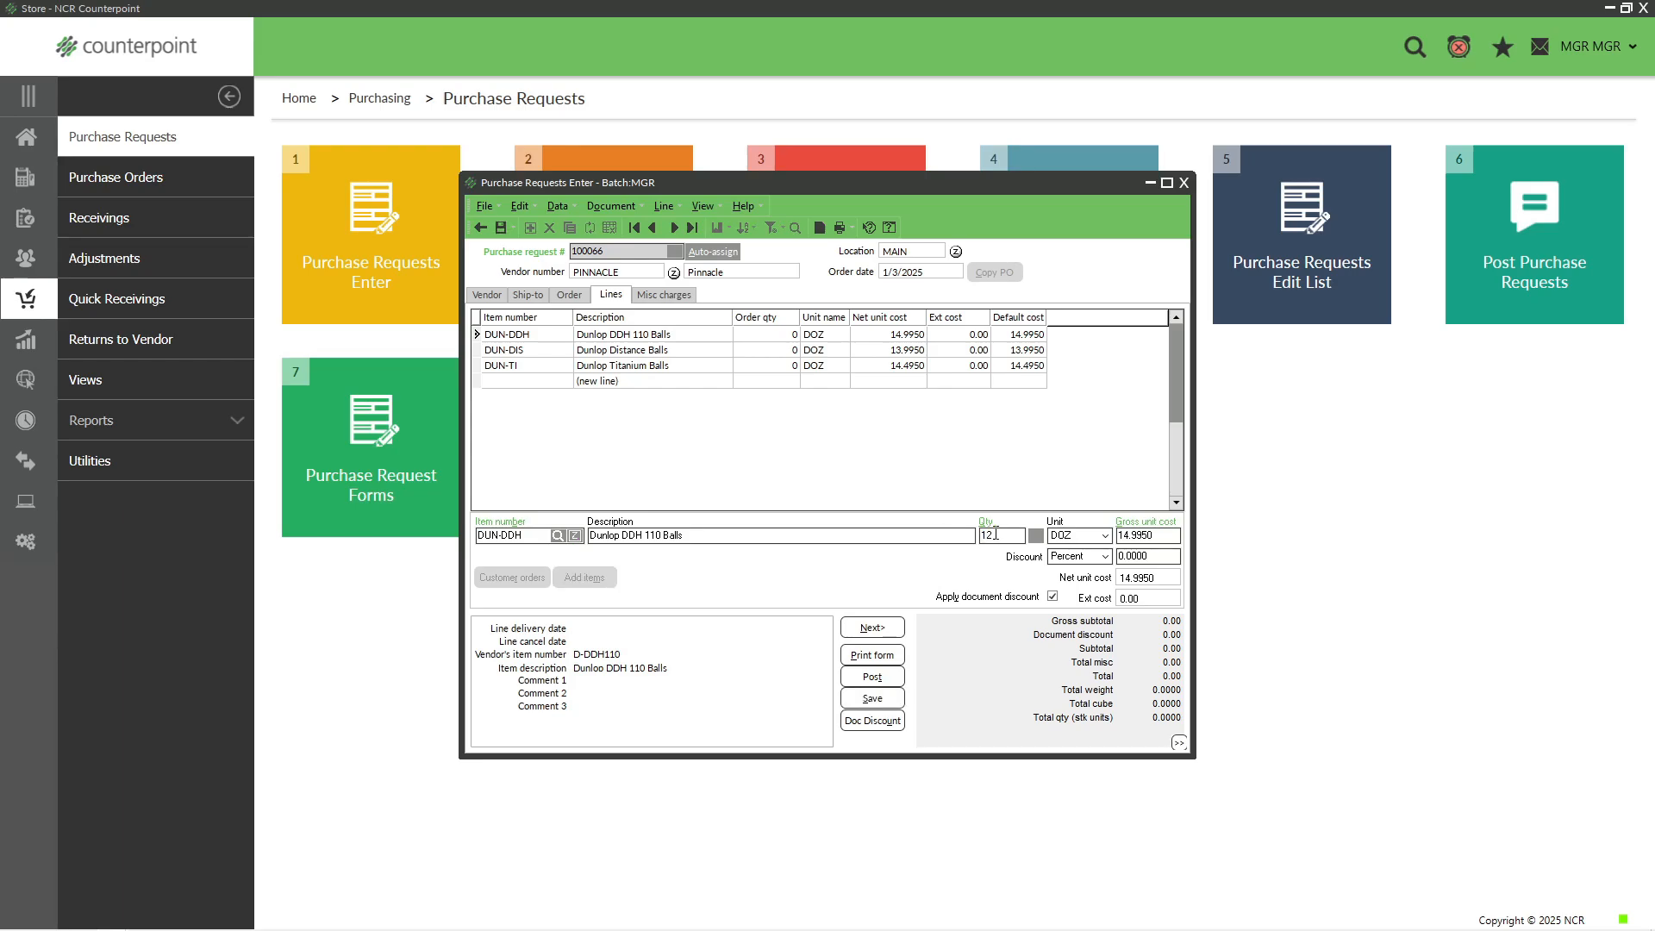
pyautogui.click(1155, 536)
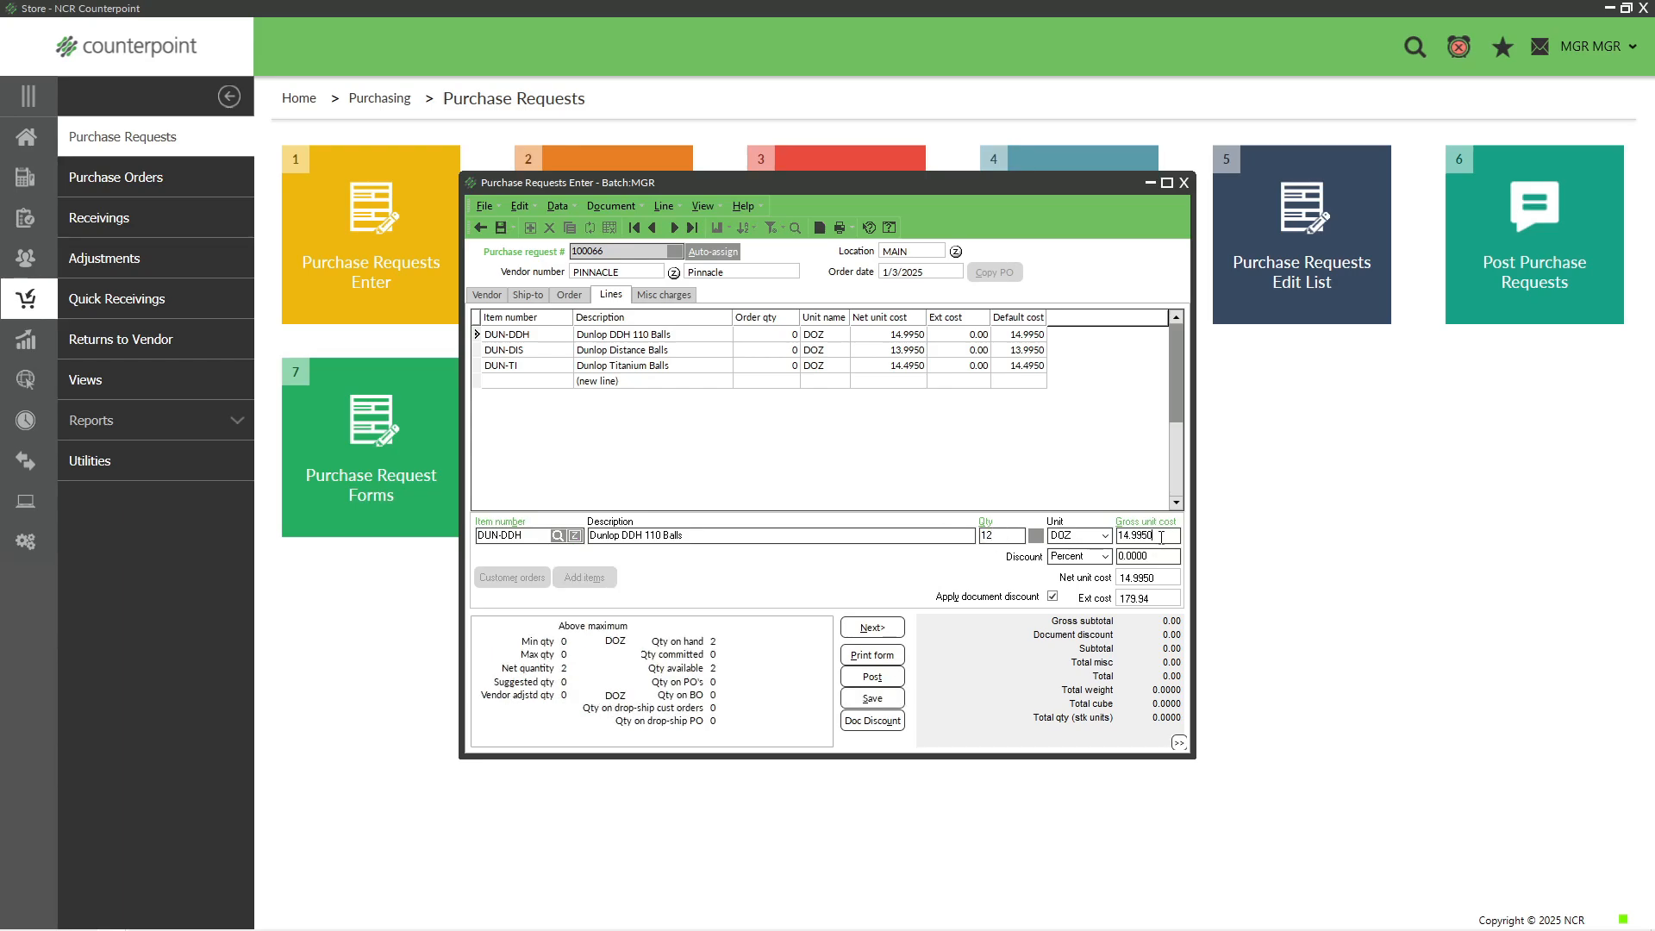
pyautogui.click(776, 352)
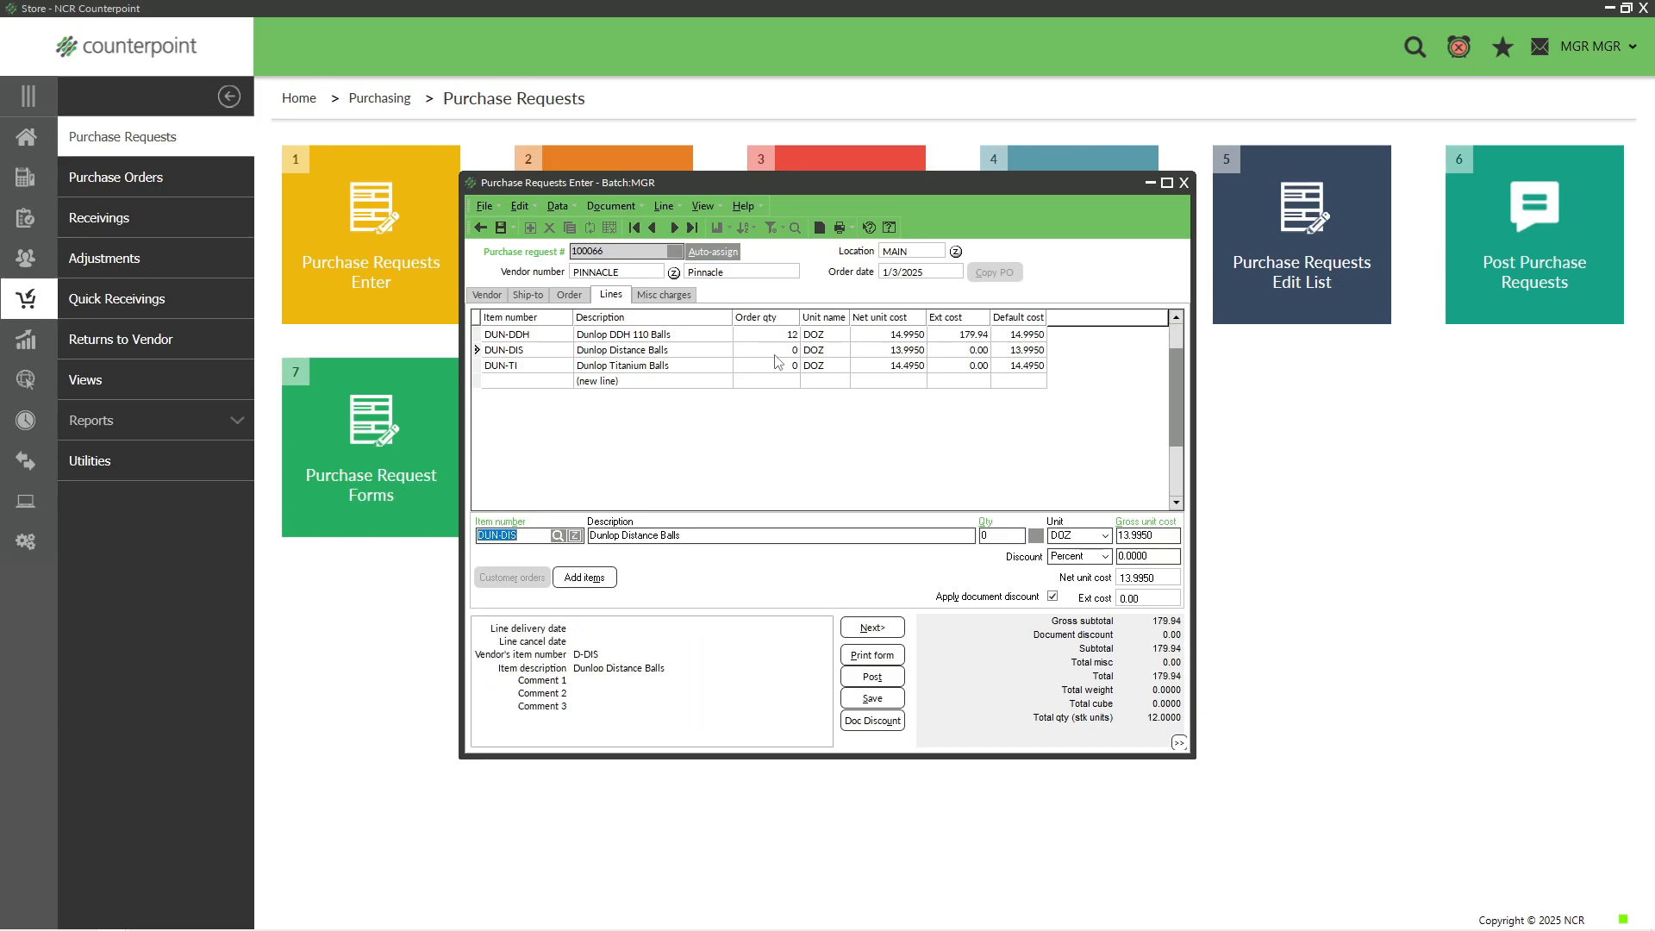
pyautogui.click(1005, 533)
pyautogui.write('12')
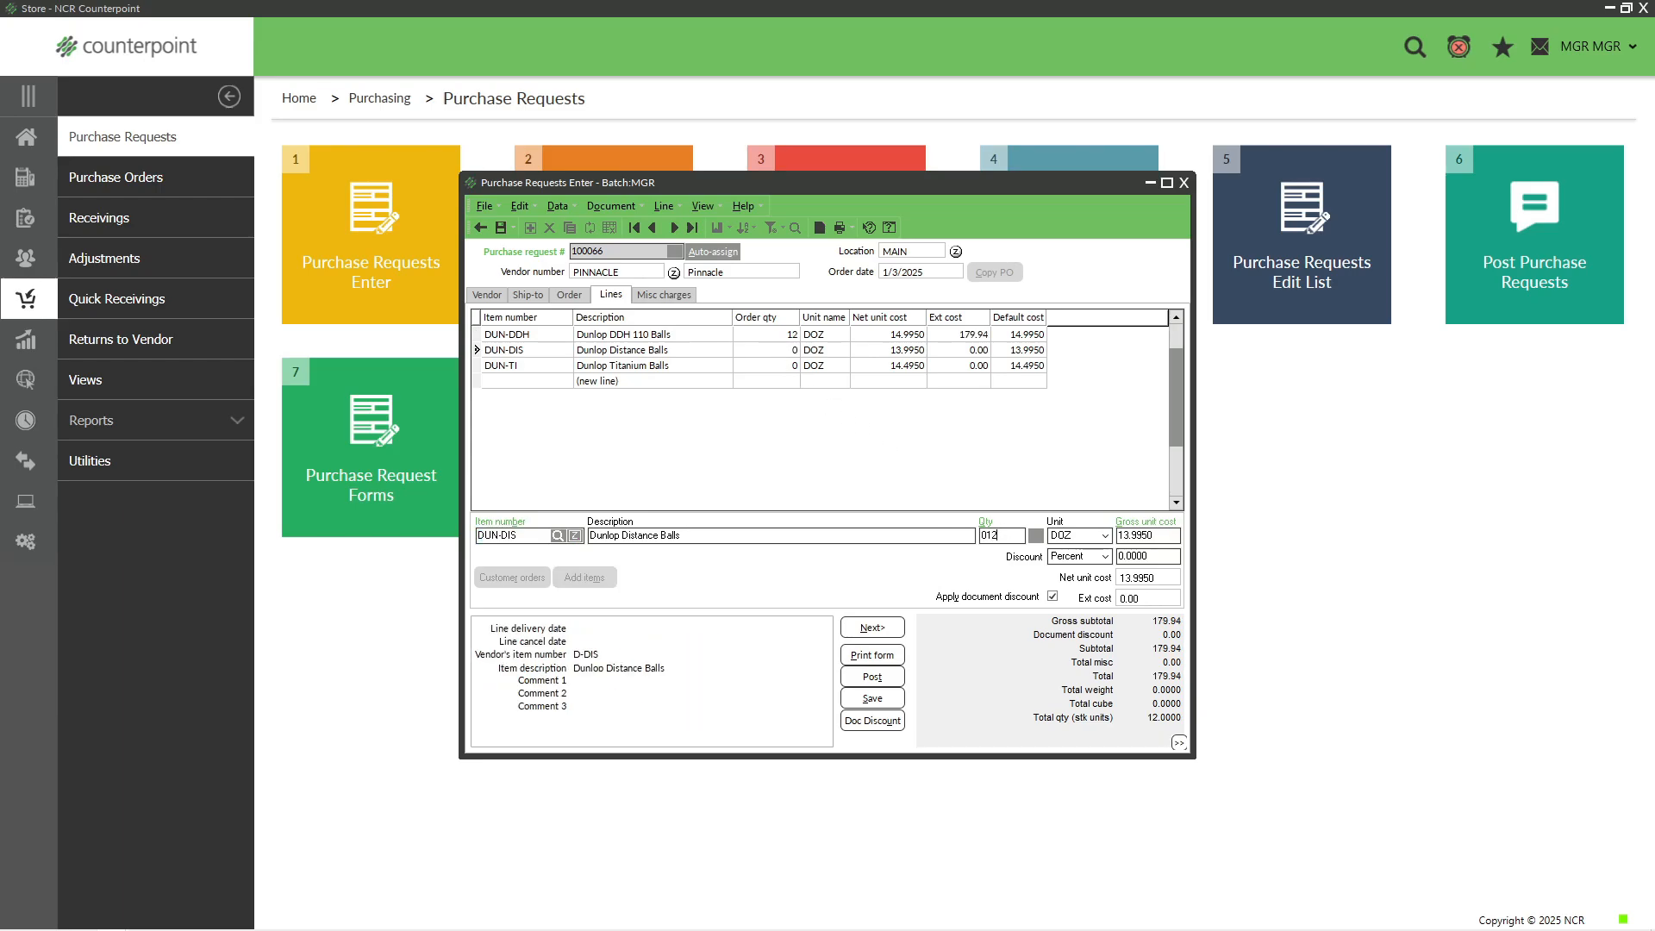
pyautogui.moveTo(1019, 538); pyautogui.dragTo(928, 535)
# Set the order quantity of the DUN-TI line to 24
pyautogui.click(795, 366)
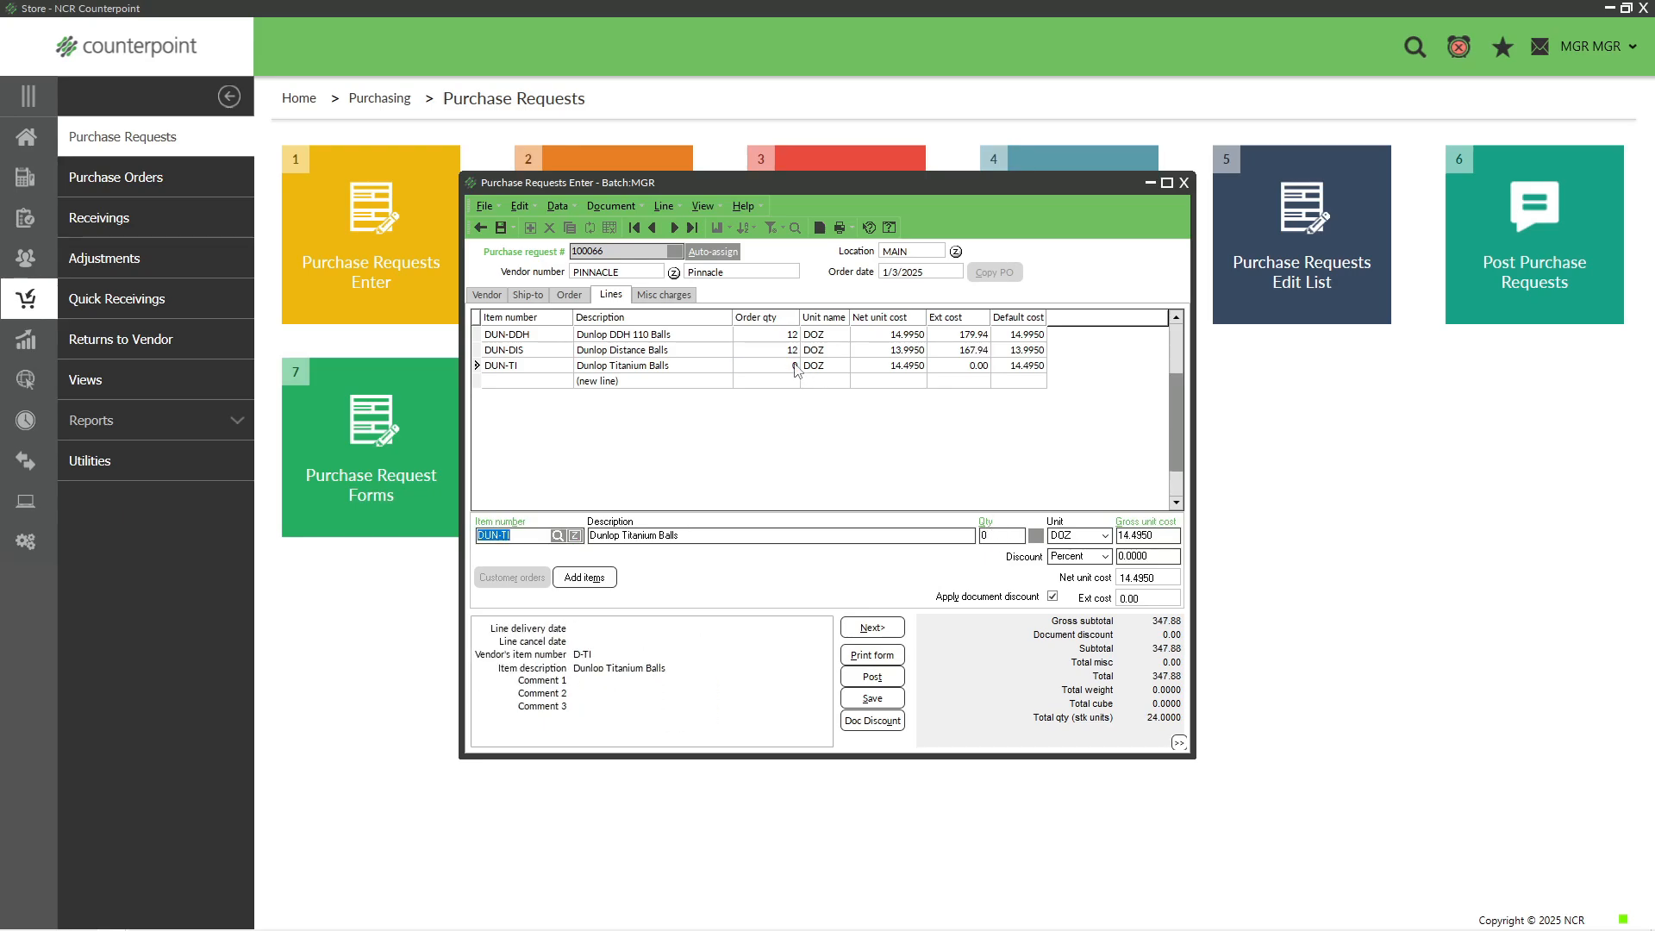
pyautogui.click(981, 535)
pyautogui.write('24')
pyautogui.click(817, 368)
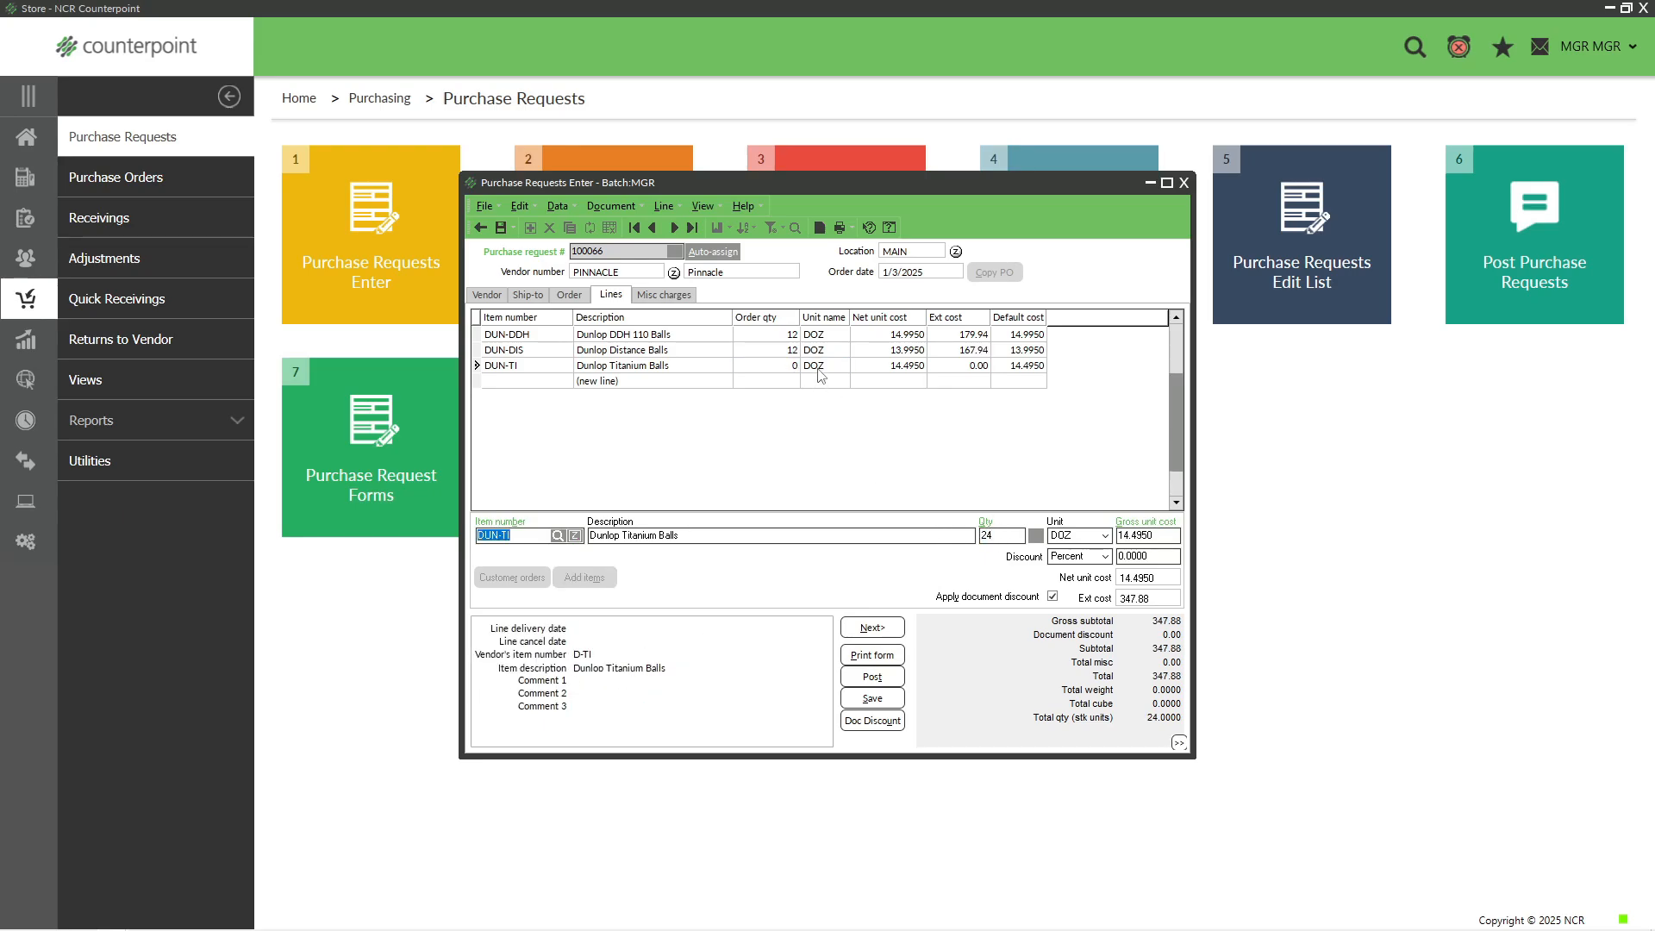
pyautogui.click(783, 352)
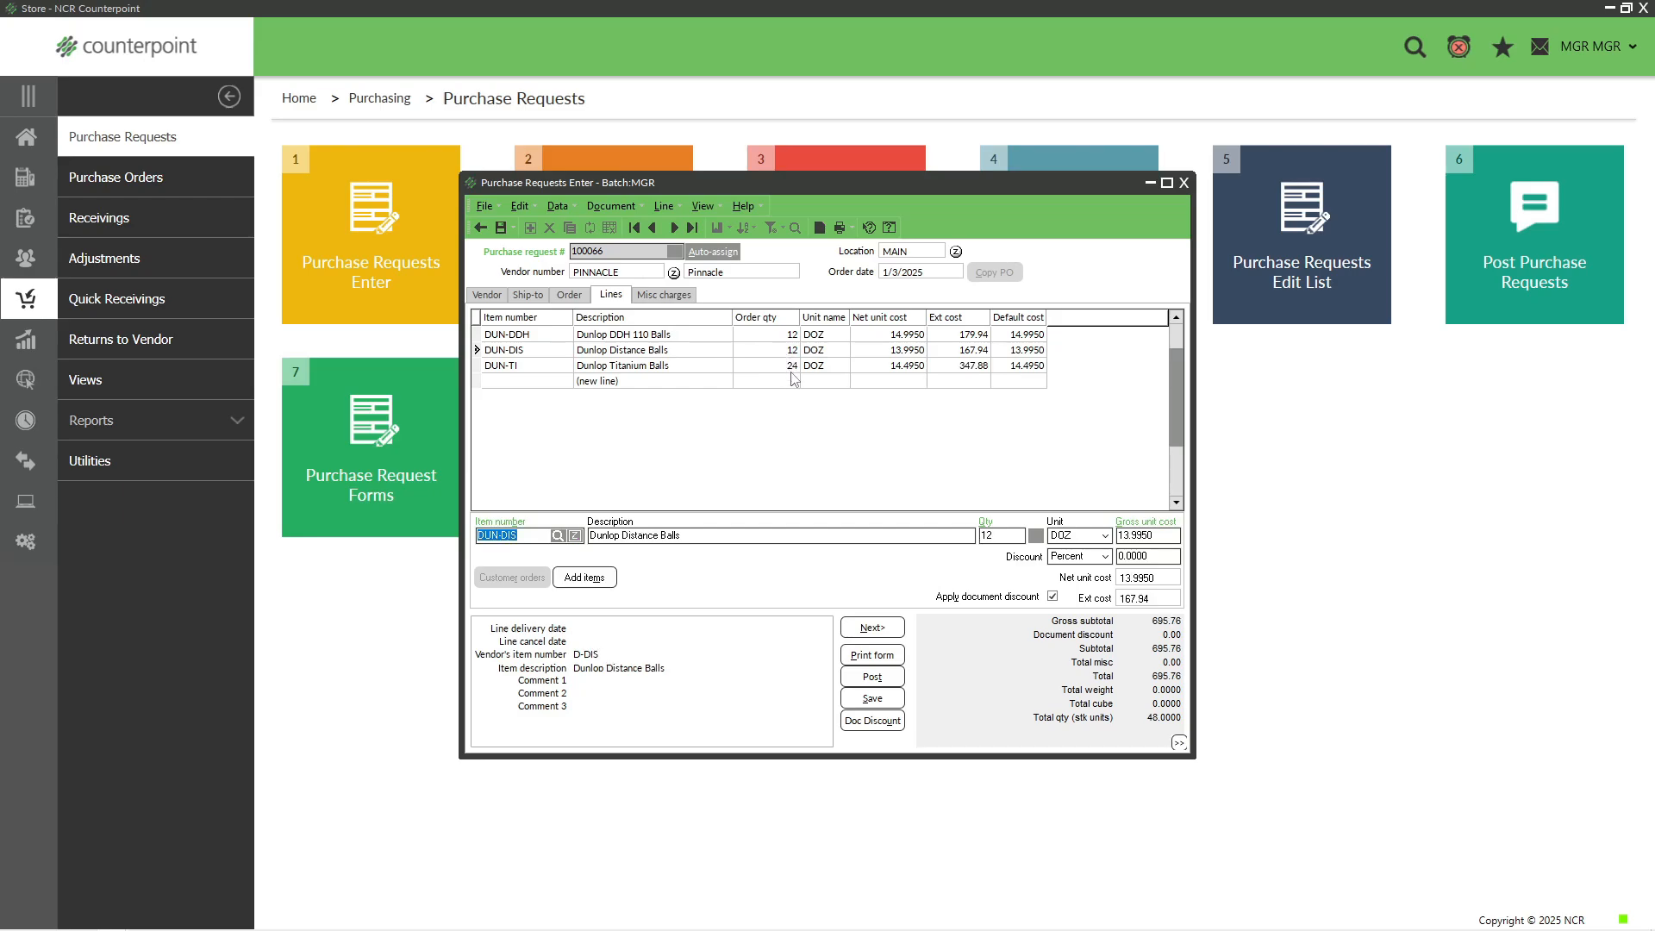
# Set the gross unit cost of the DUN-TI line to 15.50 and save the purchase request
pyautogui.click(883, 336)
pyautogui.click(878, 365)
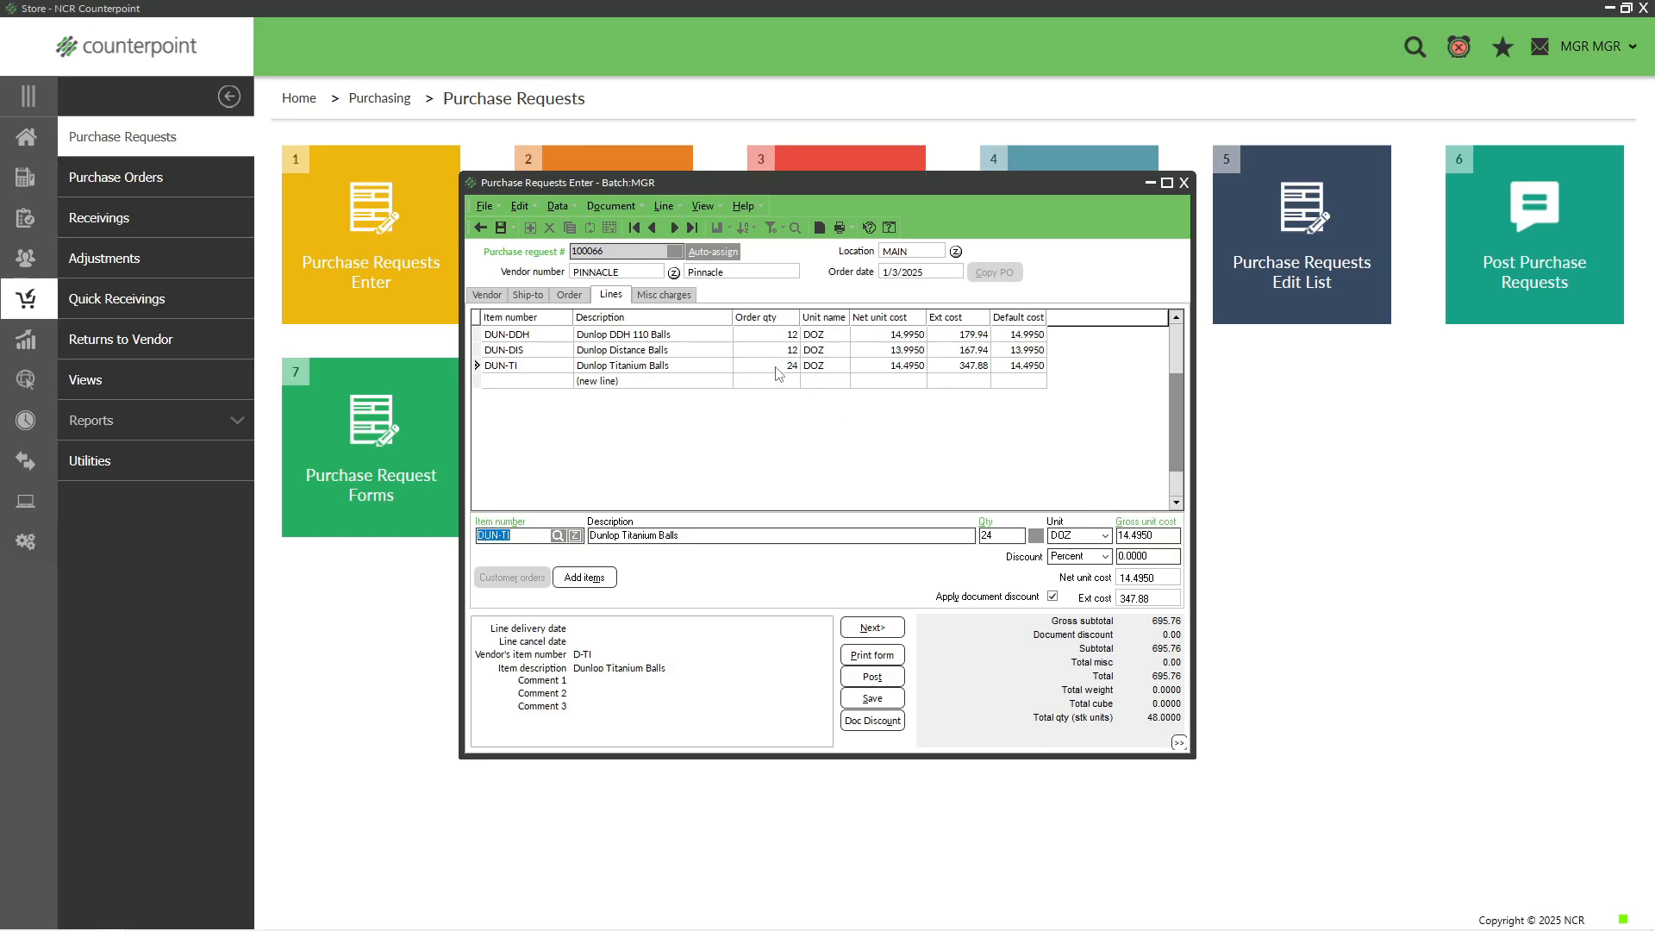
pyautogui.click(1149, 536)
pyautogui.moveTo(1149, 535); pyautogui.dragTo(1088, 541)
pyautogui.write('15')
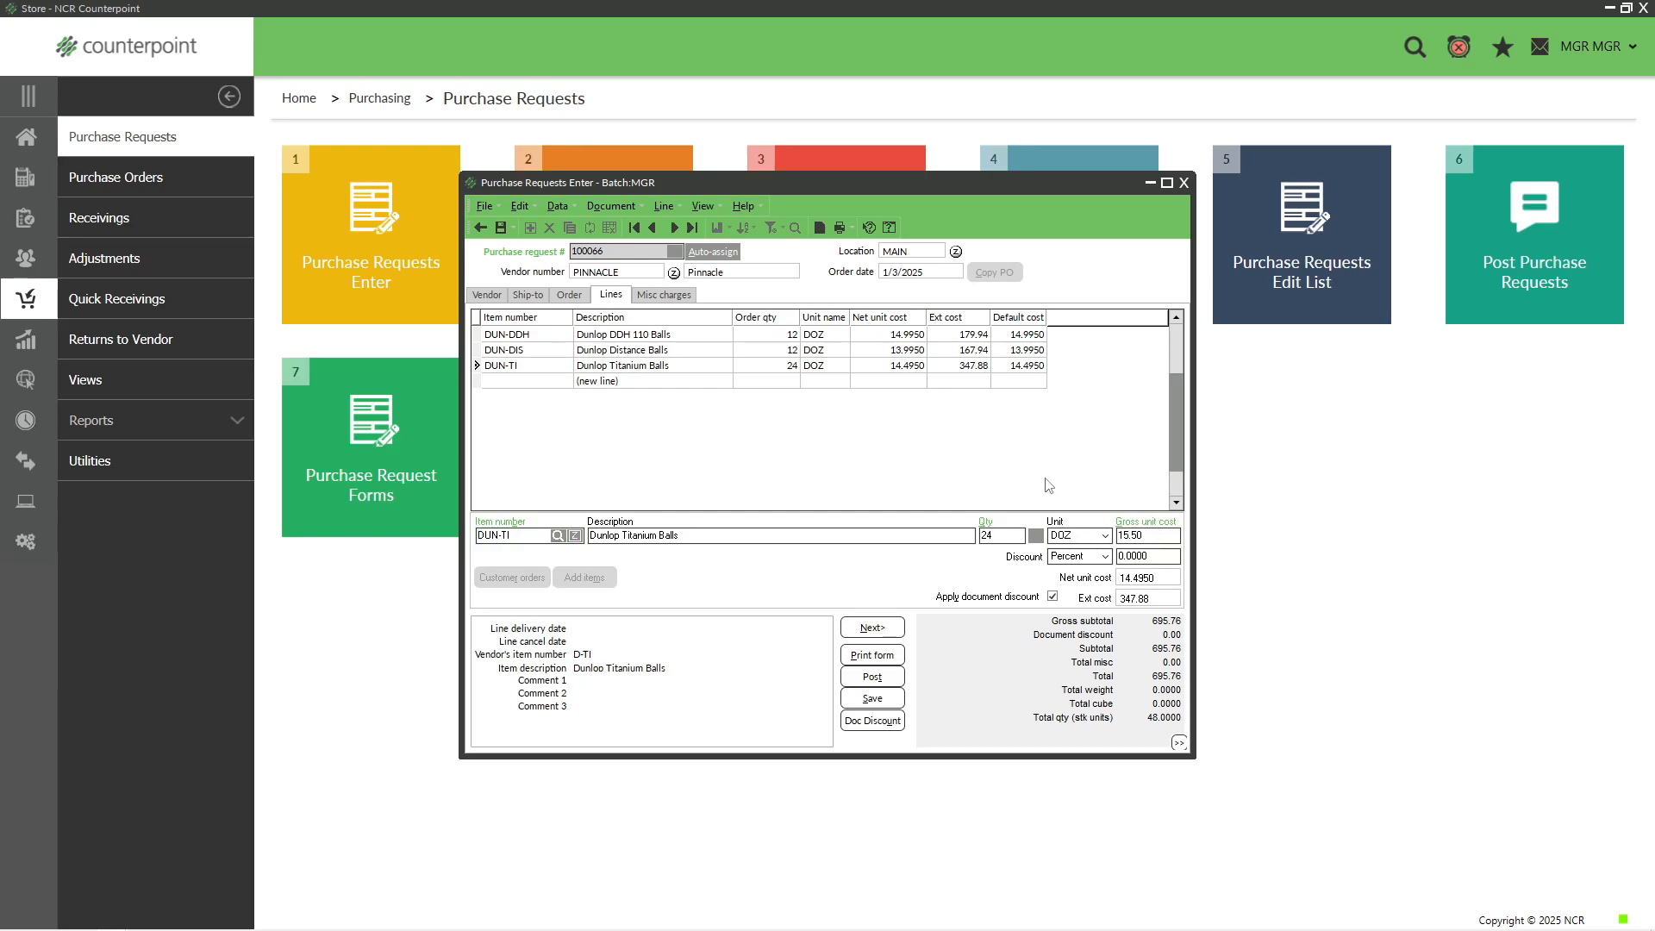
pyautogui.click(892, 352)
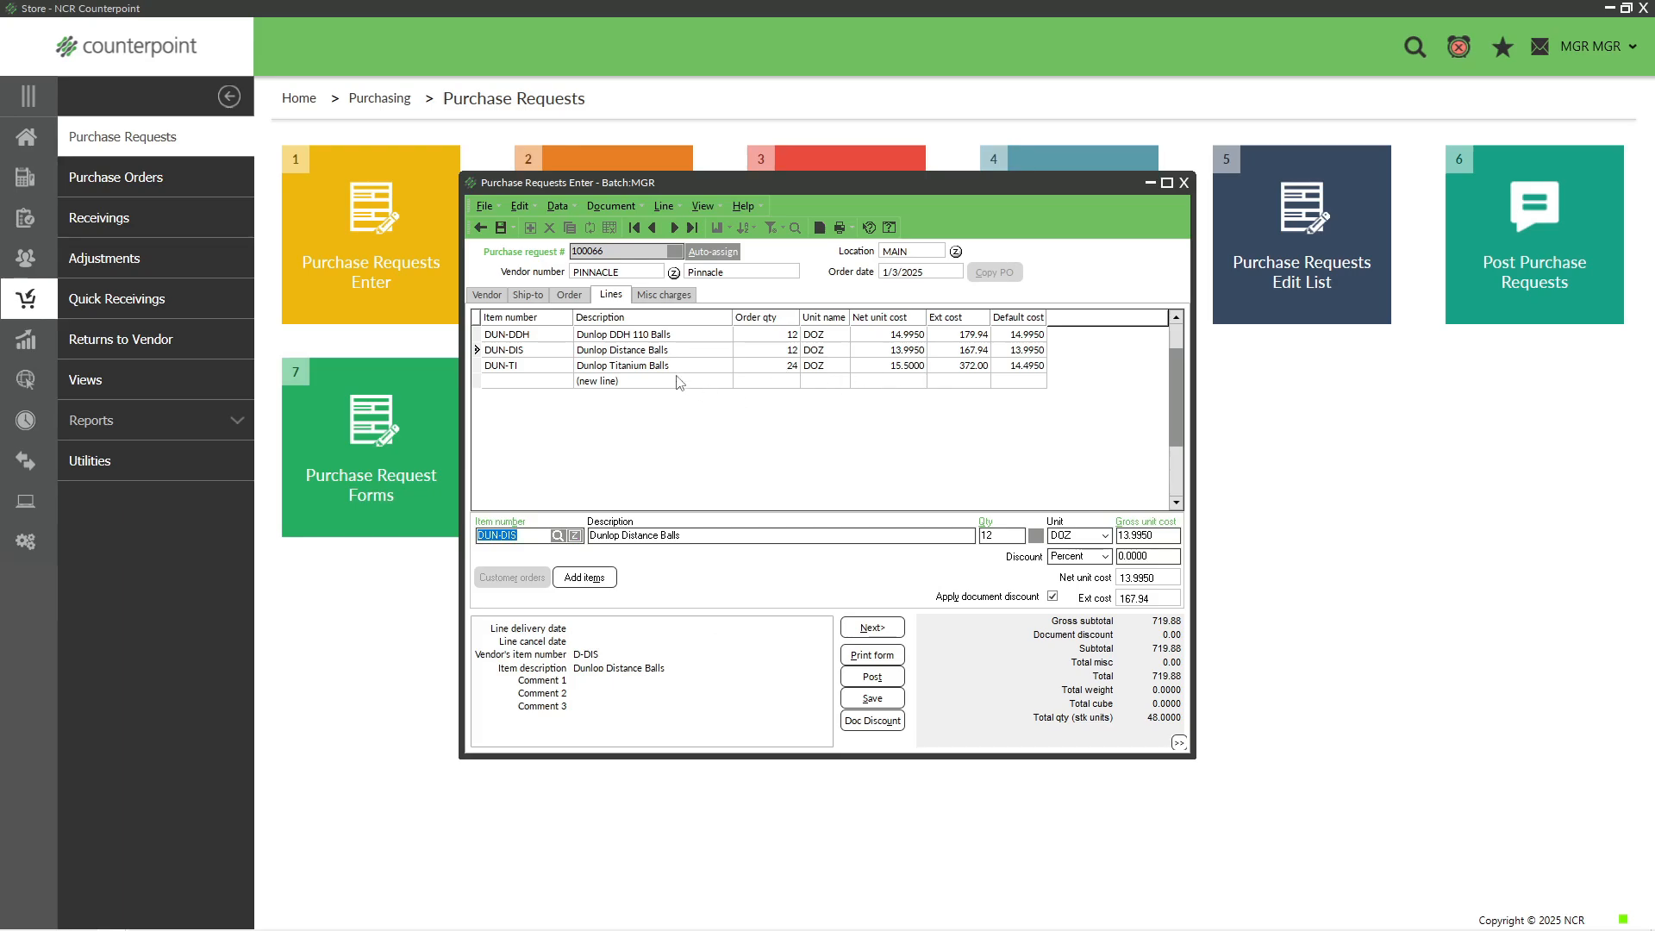
pyautogui.click(502, 233)
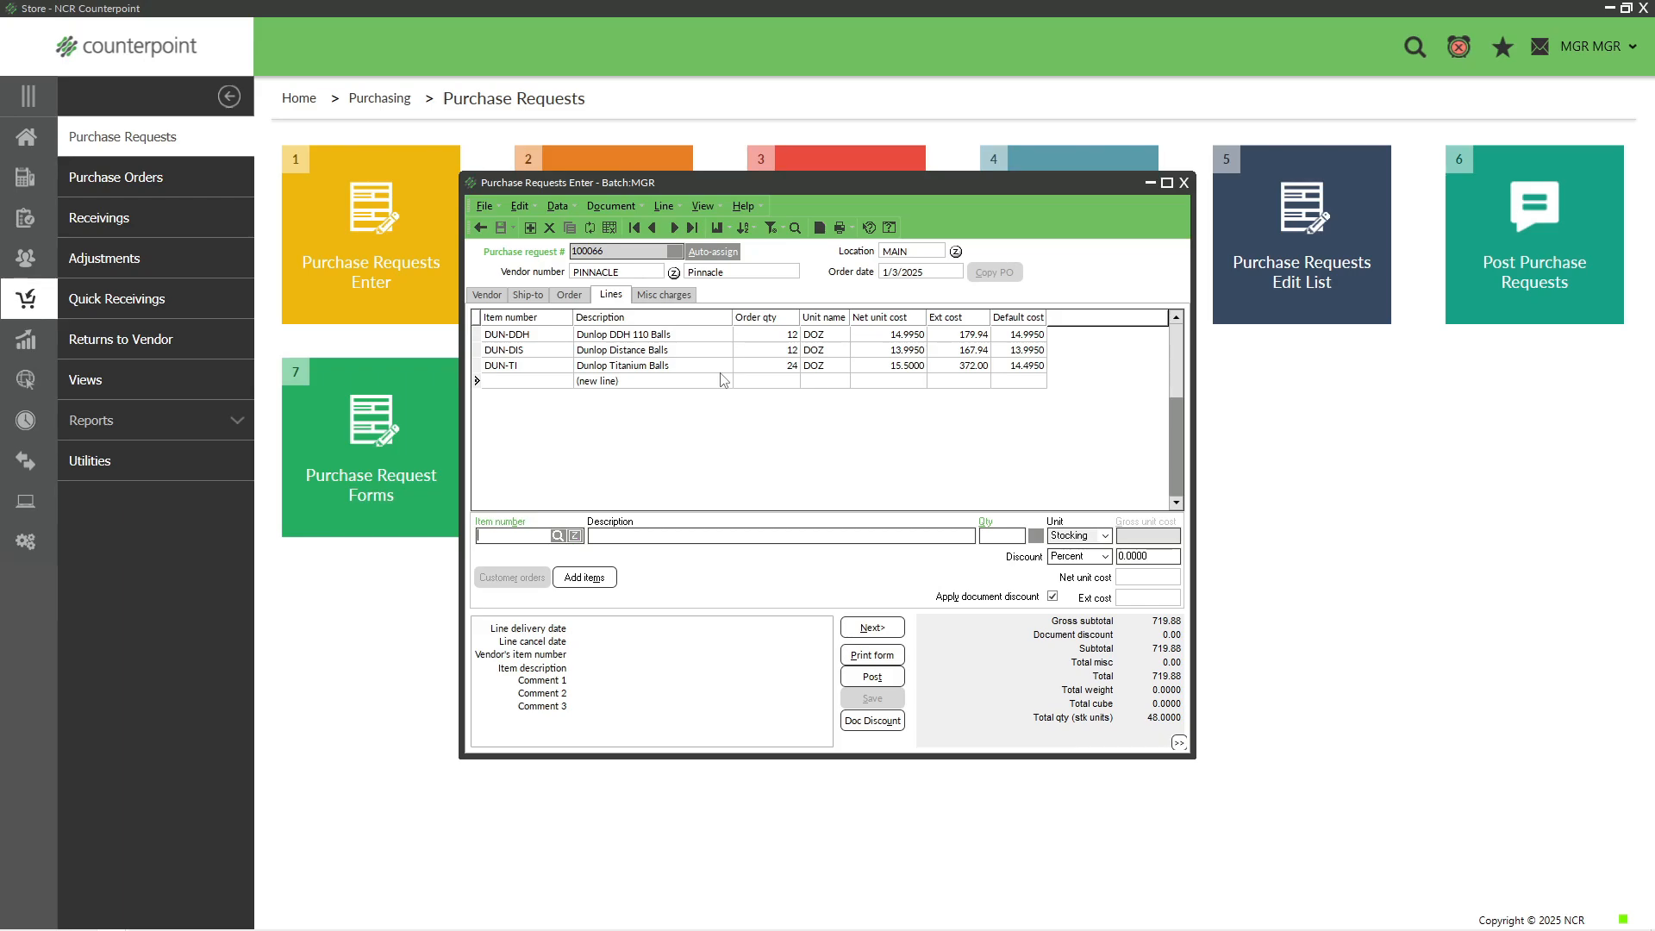
# Post the purchase request, skipping the Purchase Requests Journal, and preview the Purchase Order Forms before closing the preview
pyautogui.click(685, 337)
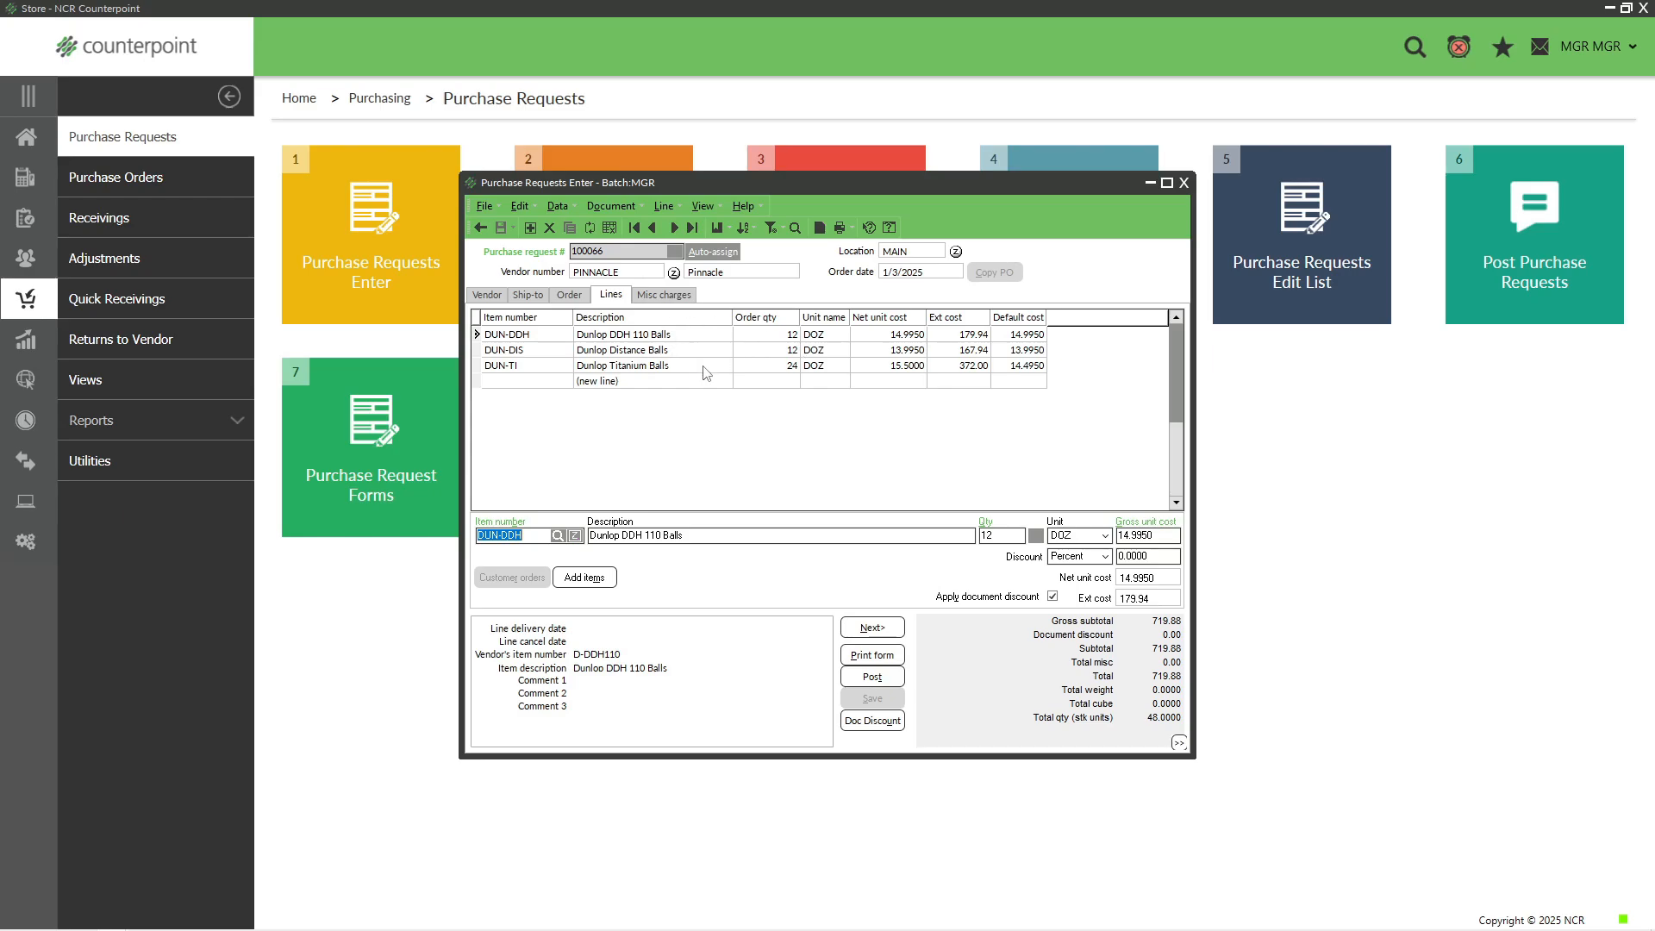
pyautogui.click(859, 679)
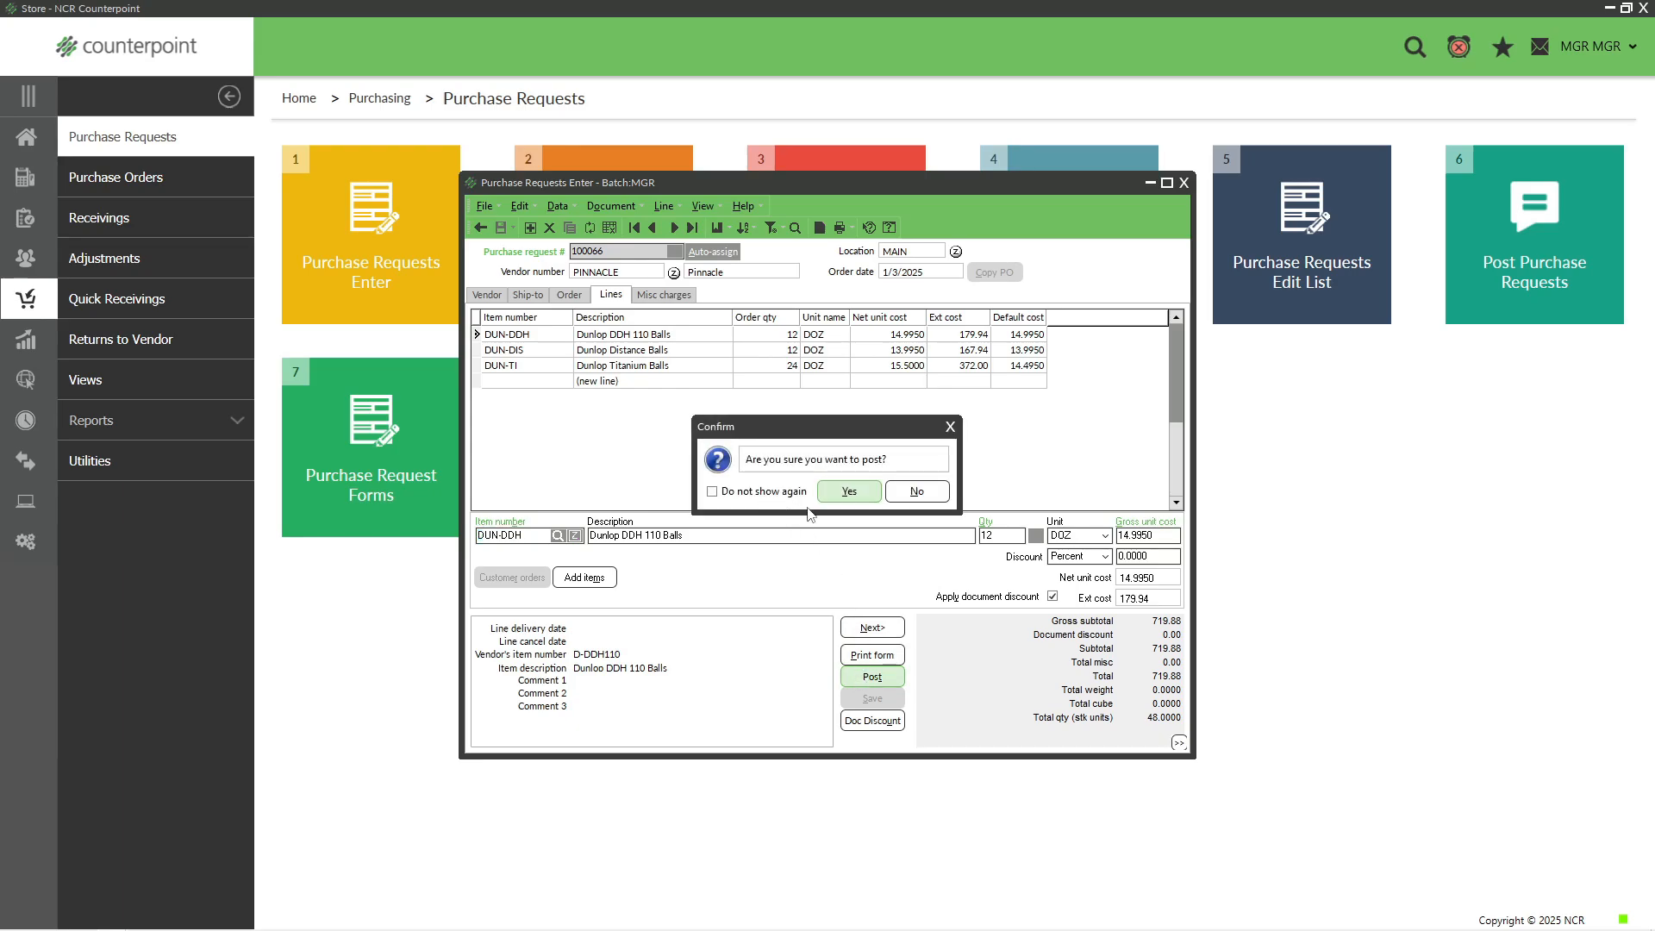
pyautogui.click(834, 498)
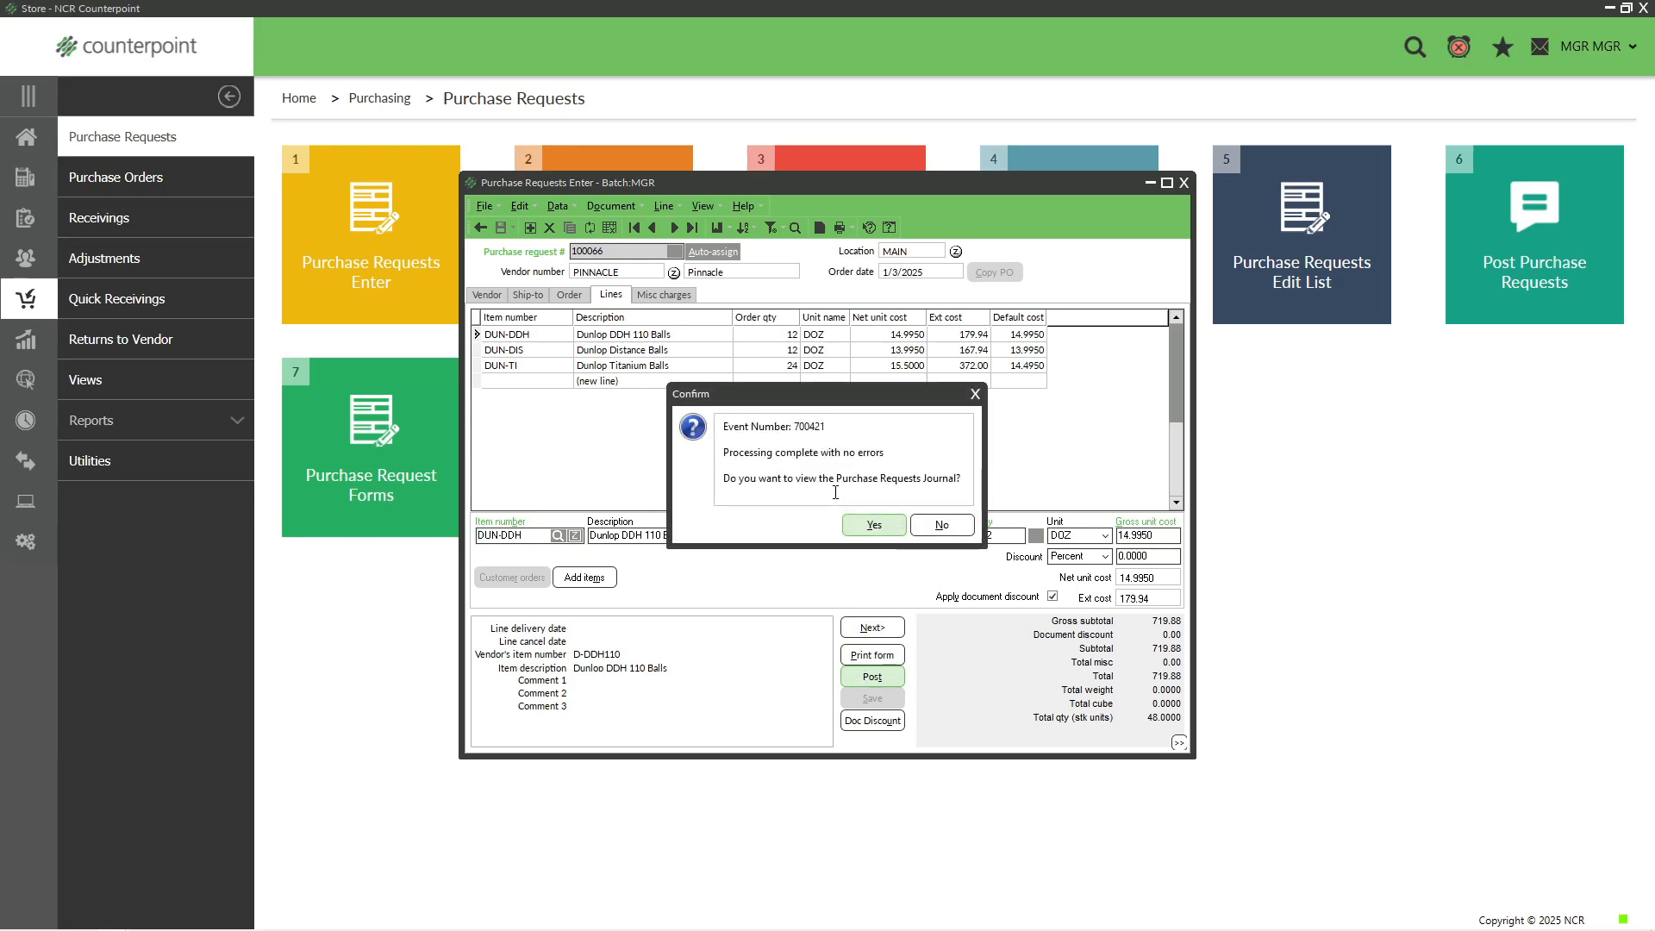
pyautogui.click(931, 524)
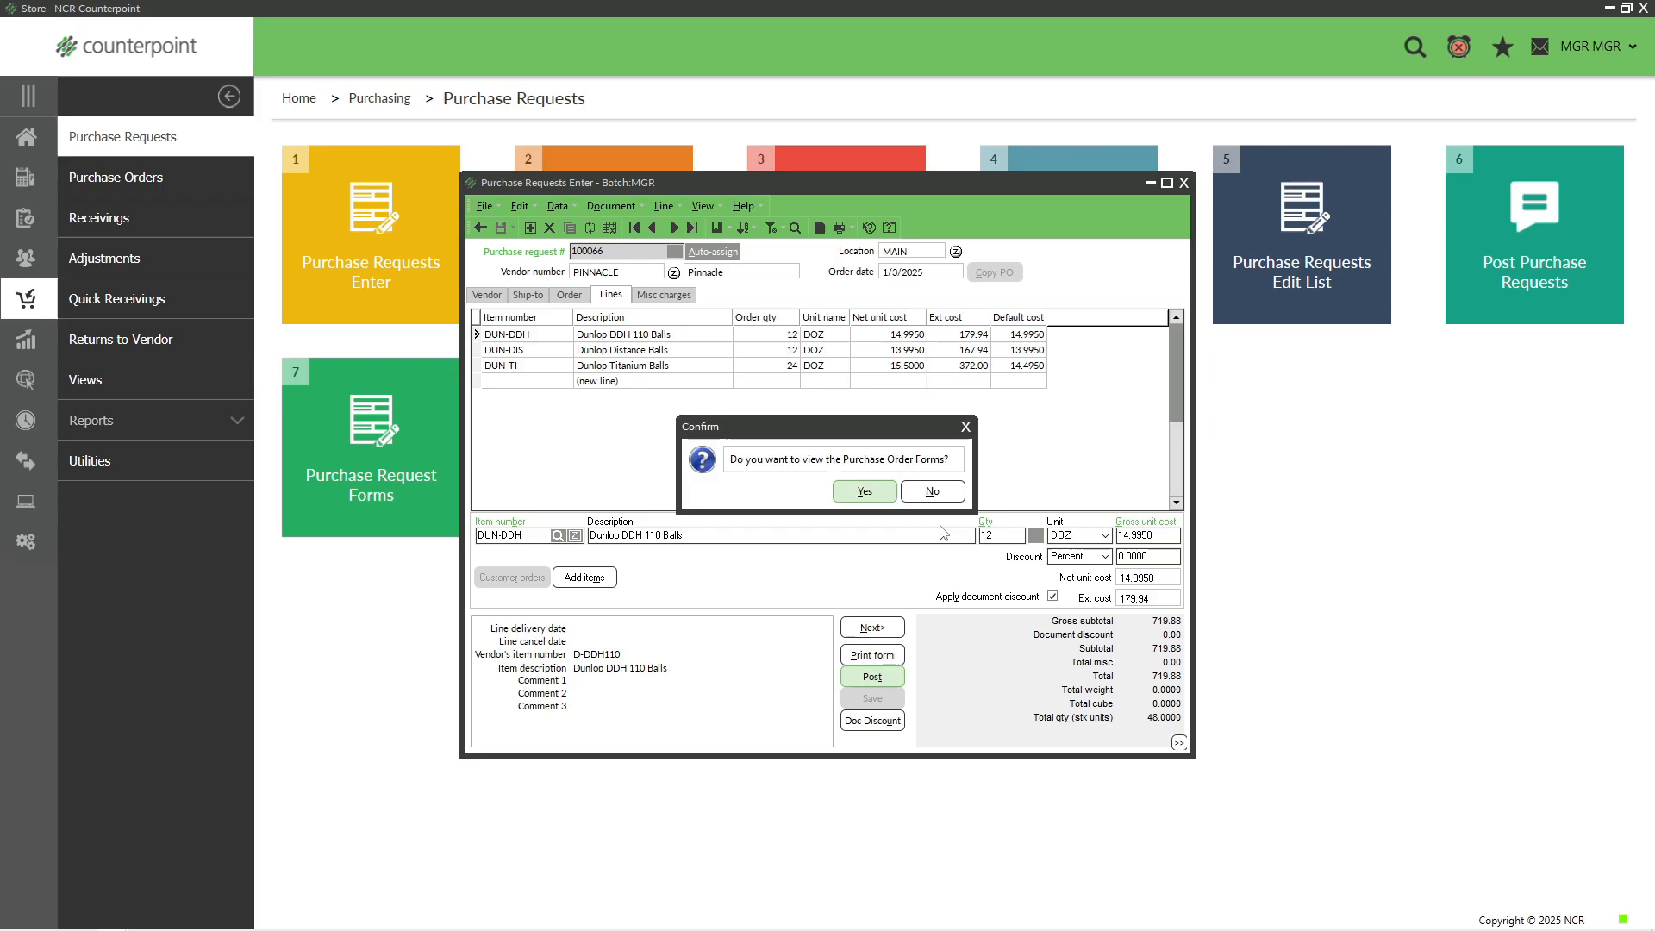
pyautogui.click(864, 492)
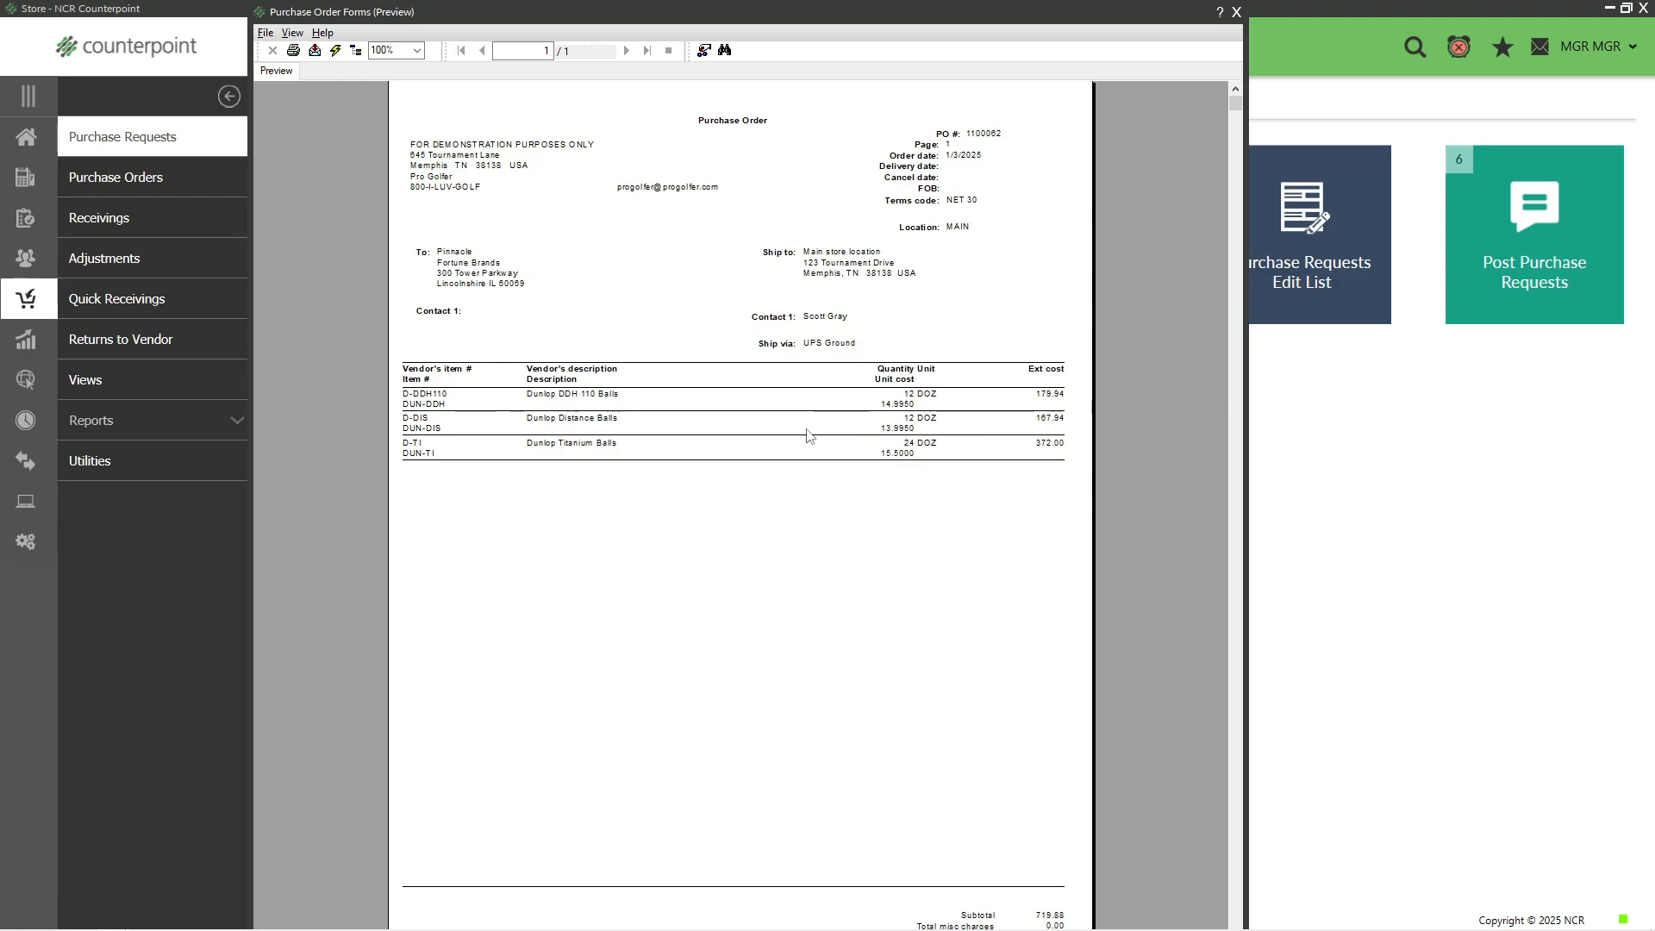
pyautogui.click(1236, 13)
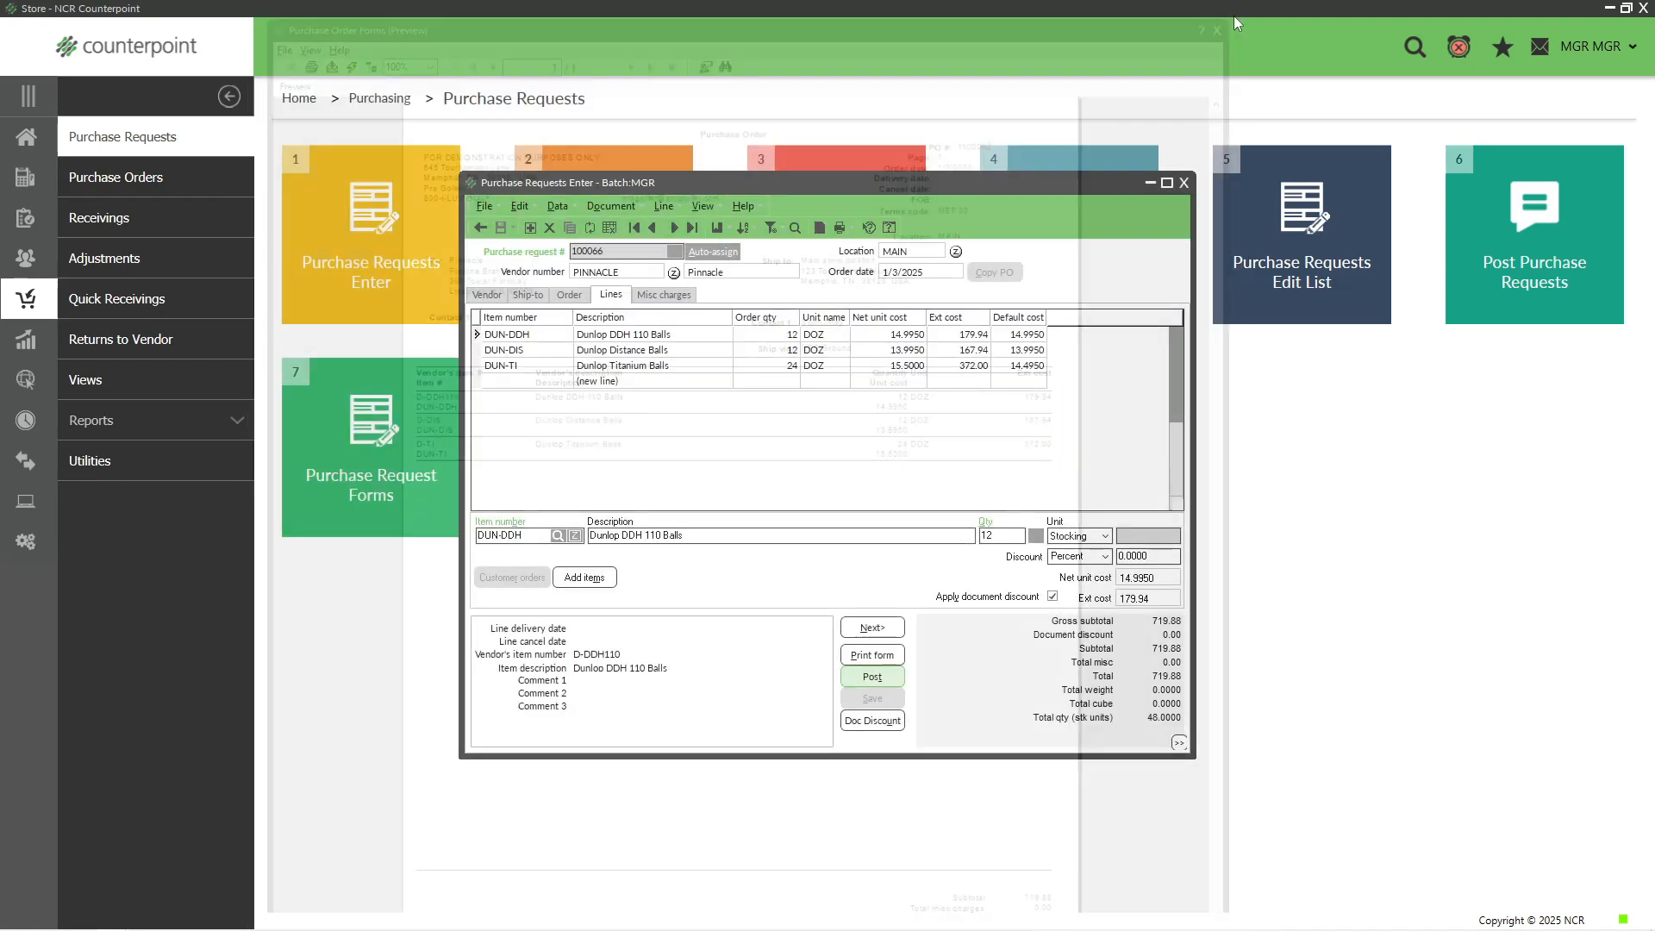
# Close the purchase request entry window and review the parameters for printing Purchase Order Forms before closing them
pyautogui.click(1186, 183)
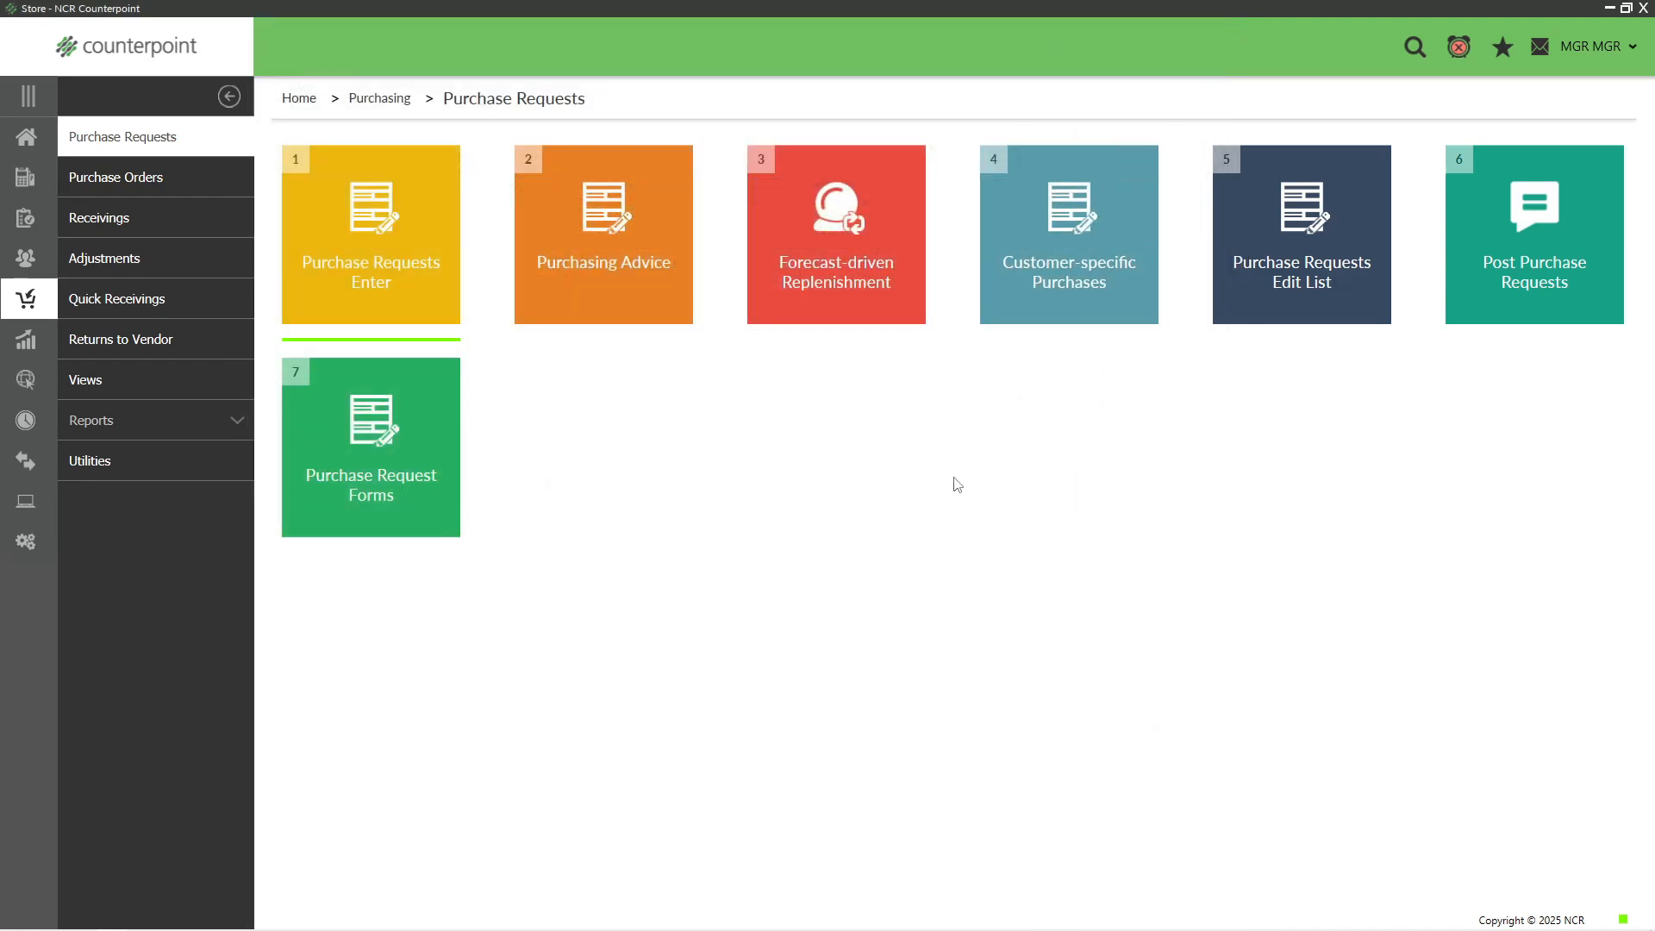
pyautogui.click(129, 173)
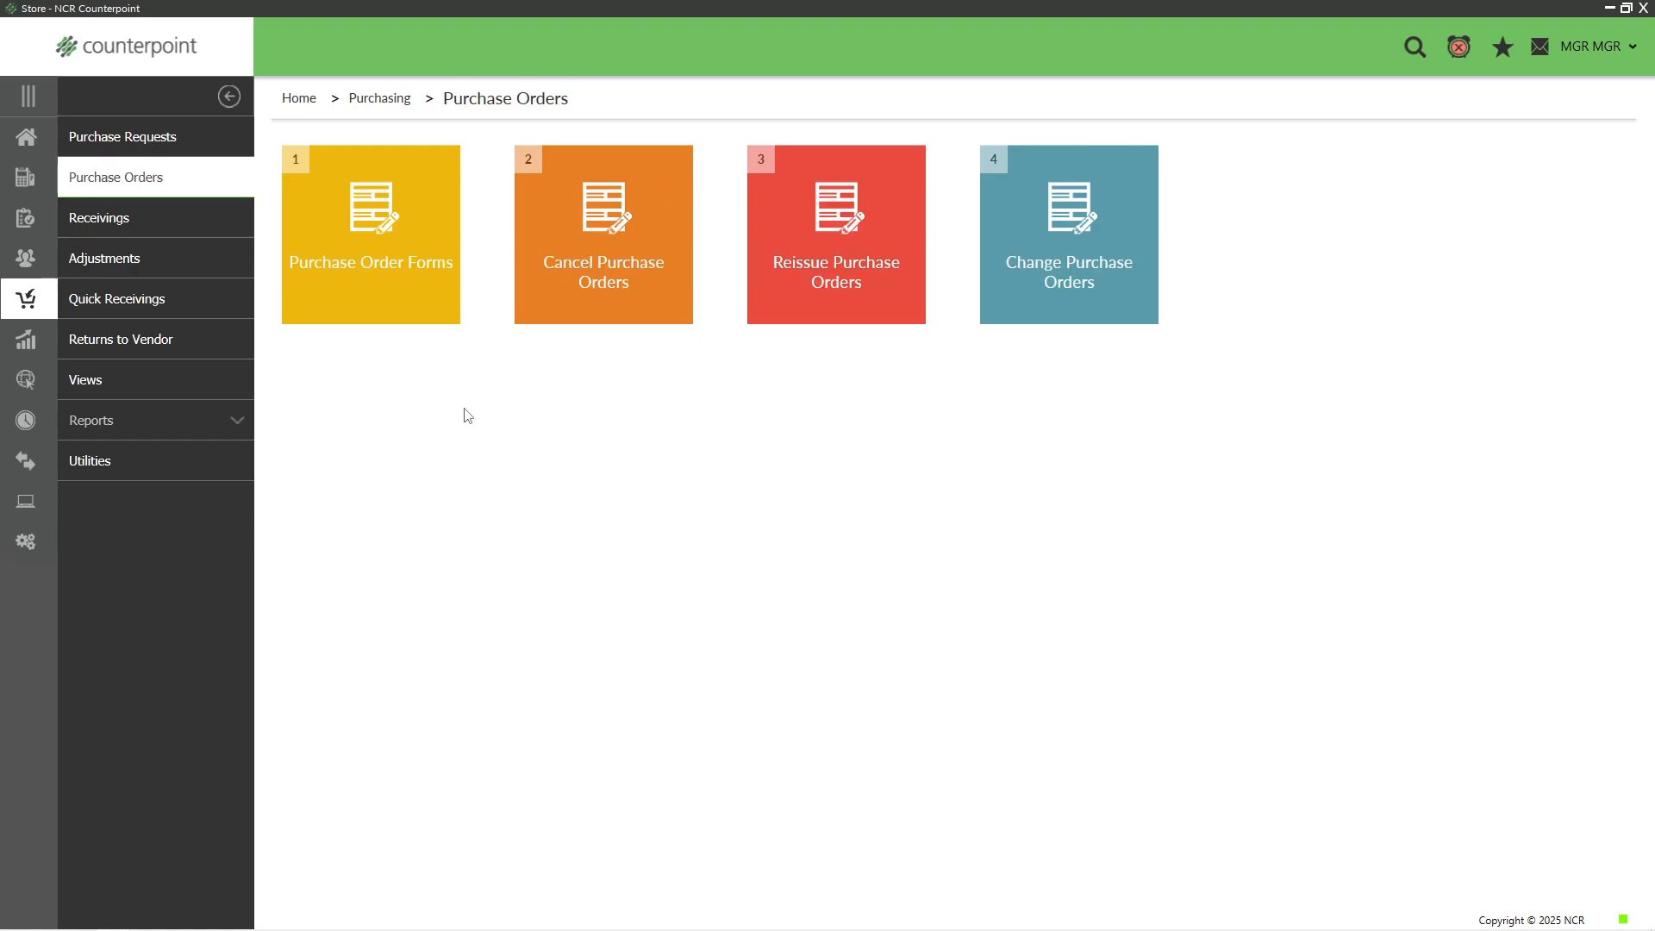
pyautogui.click(363, 266)
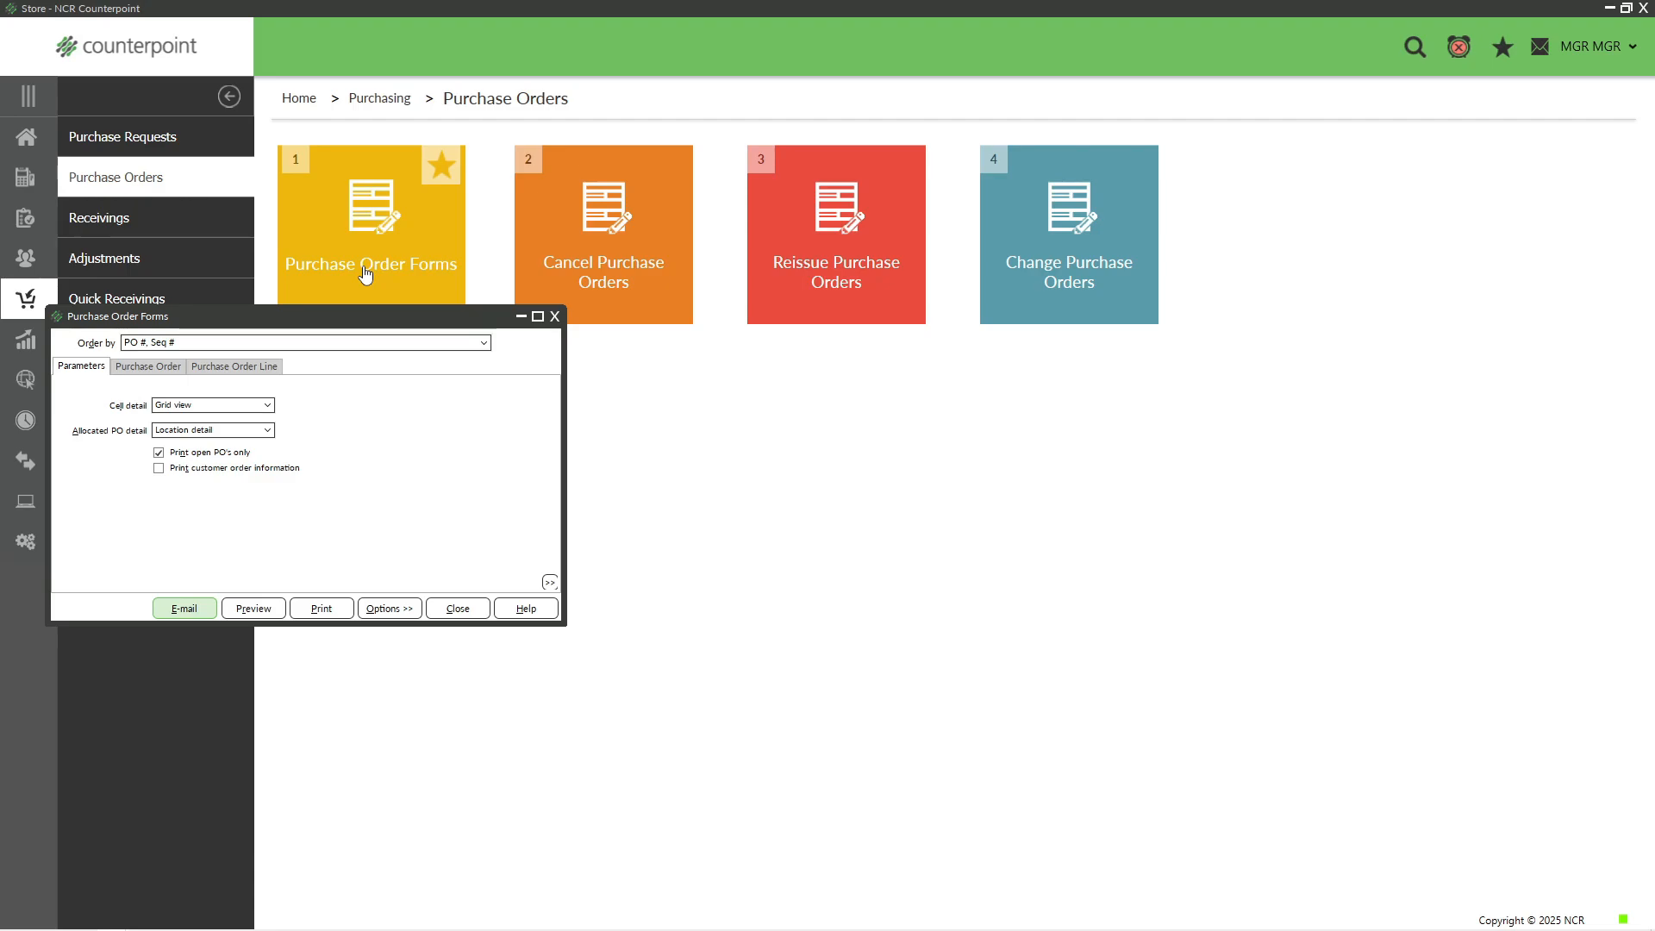
pyautogui.moveTo(363, 321); pyautogui.dragTo(651, 366)
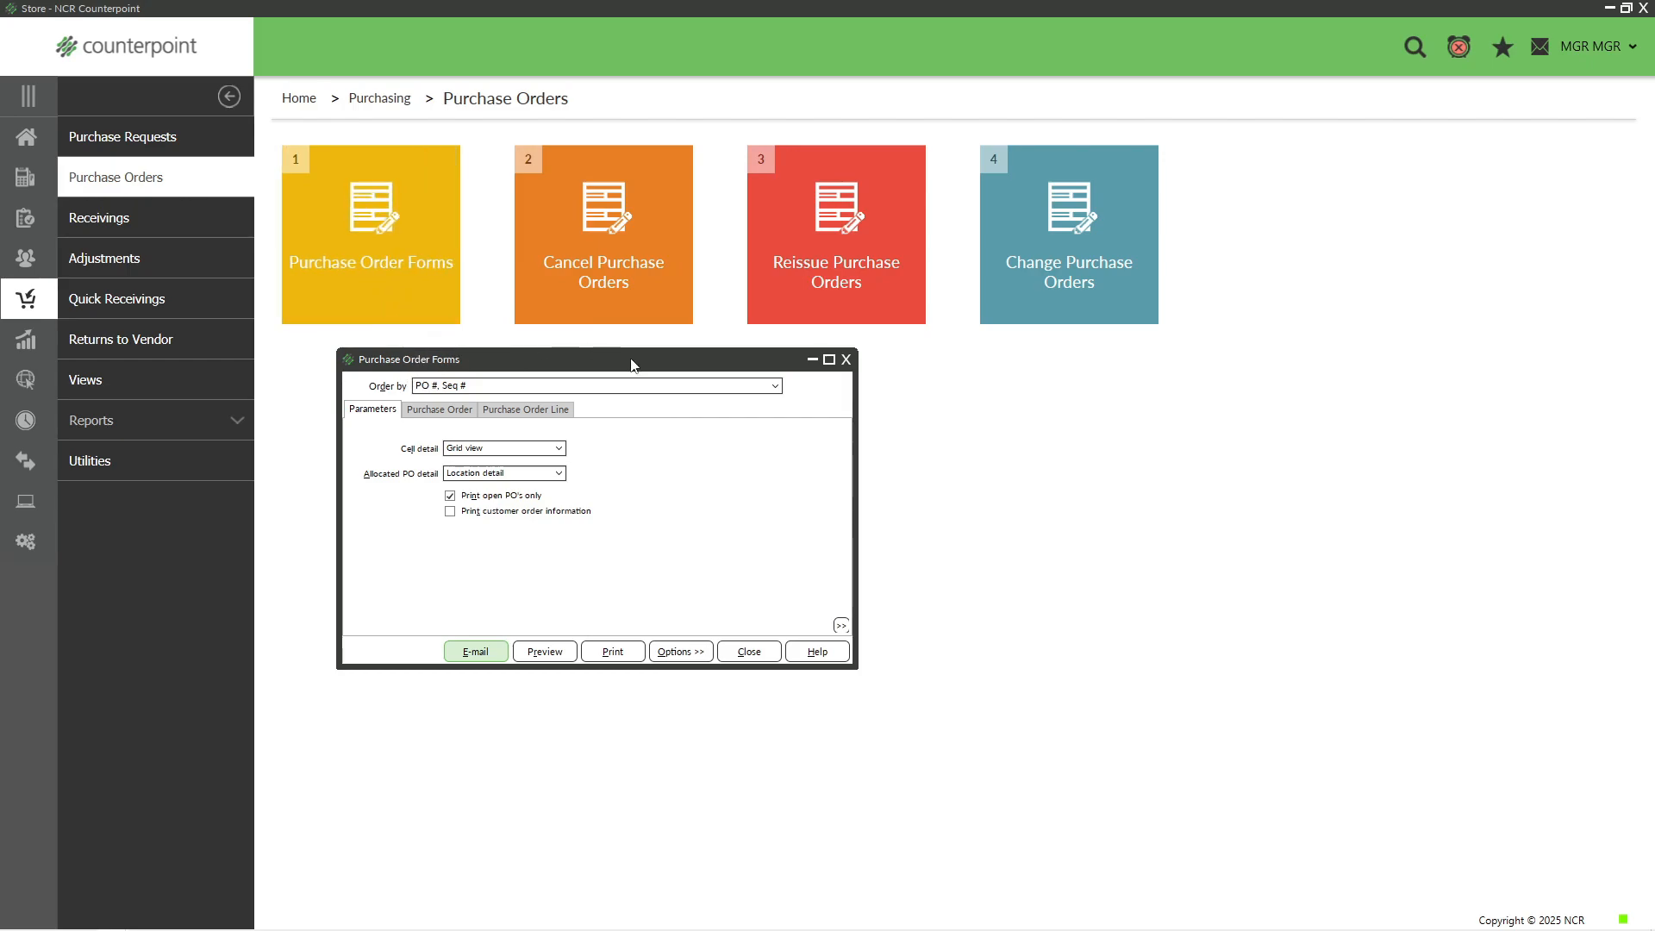
pyautogui.click(846, 359)
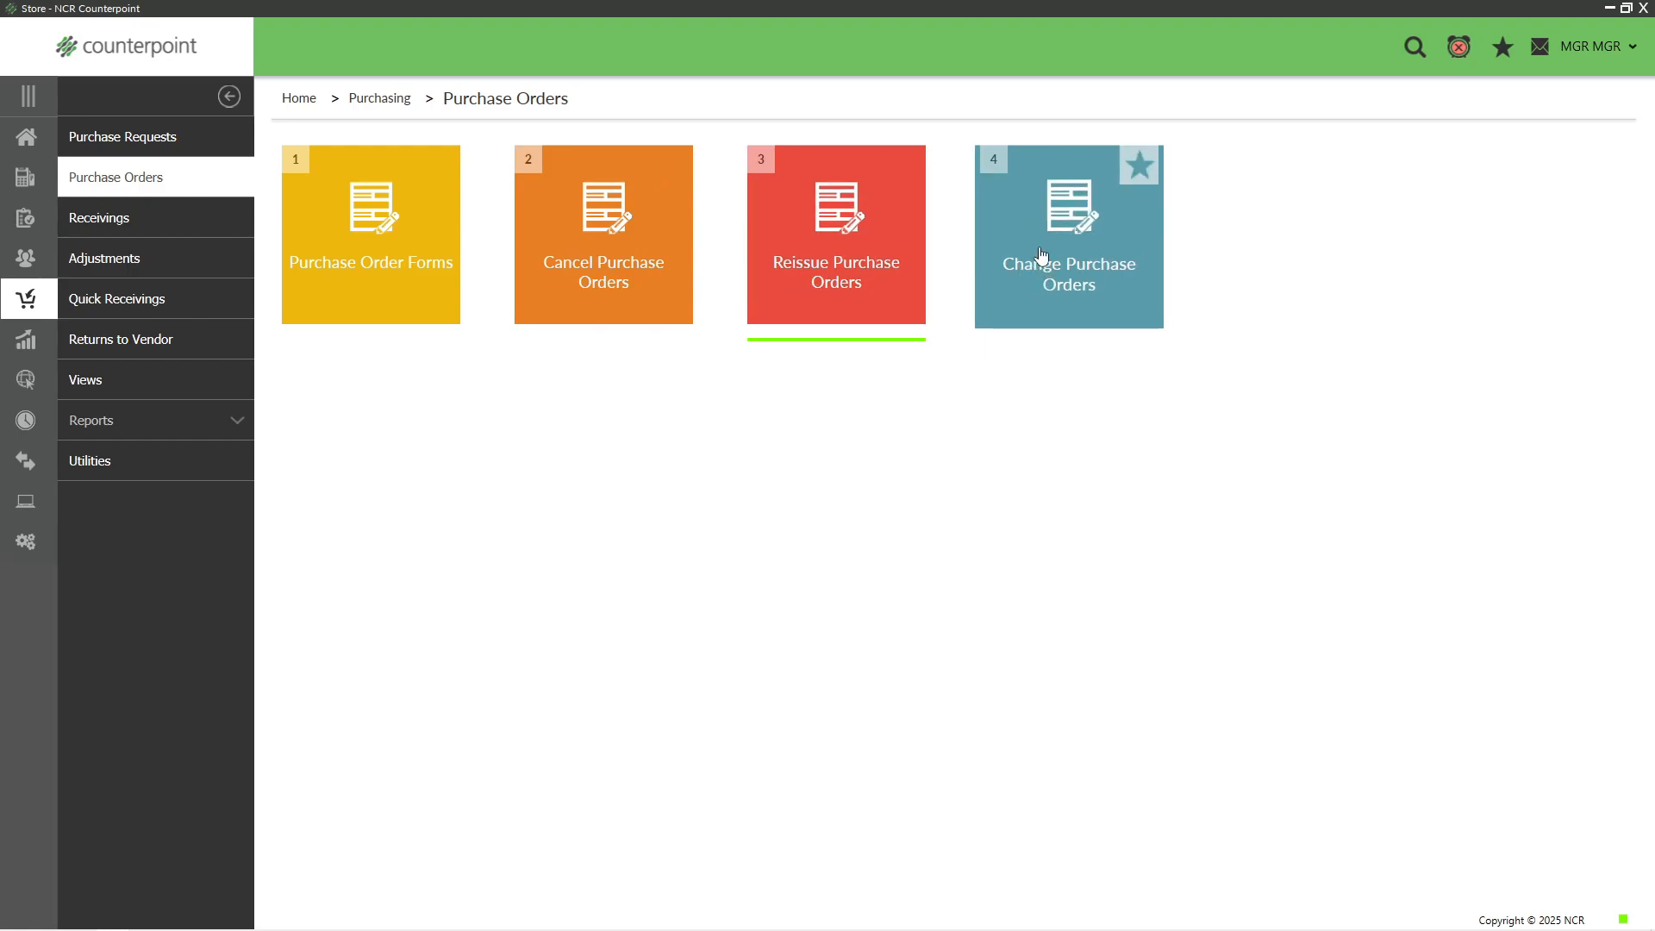
# Load the PINNACLE purchase order in Change Purchase Orders, review its DUN-DDH, DUN-DIS and DUN-TI lines, and close the window
pyautogui.click(1043, 290)
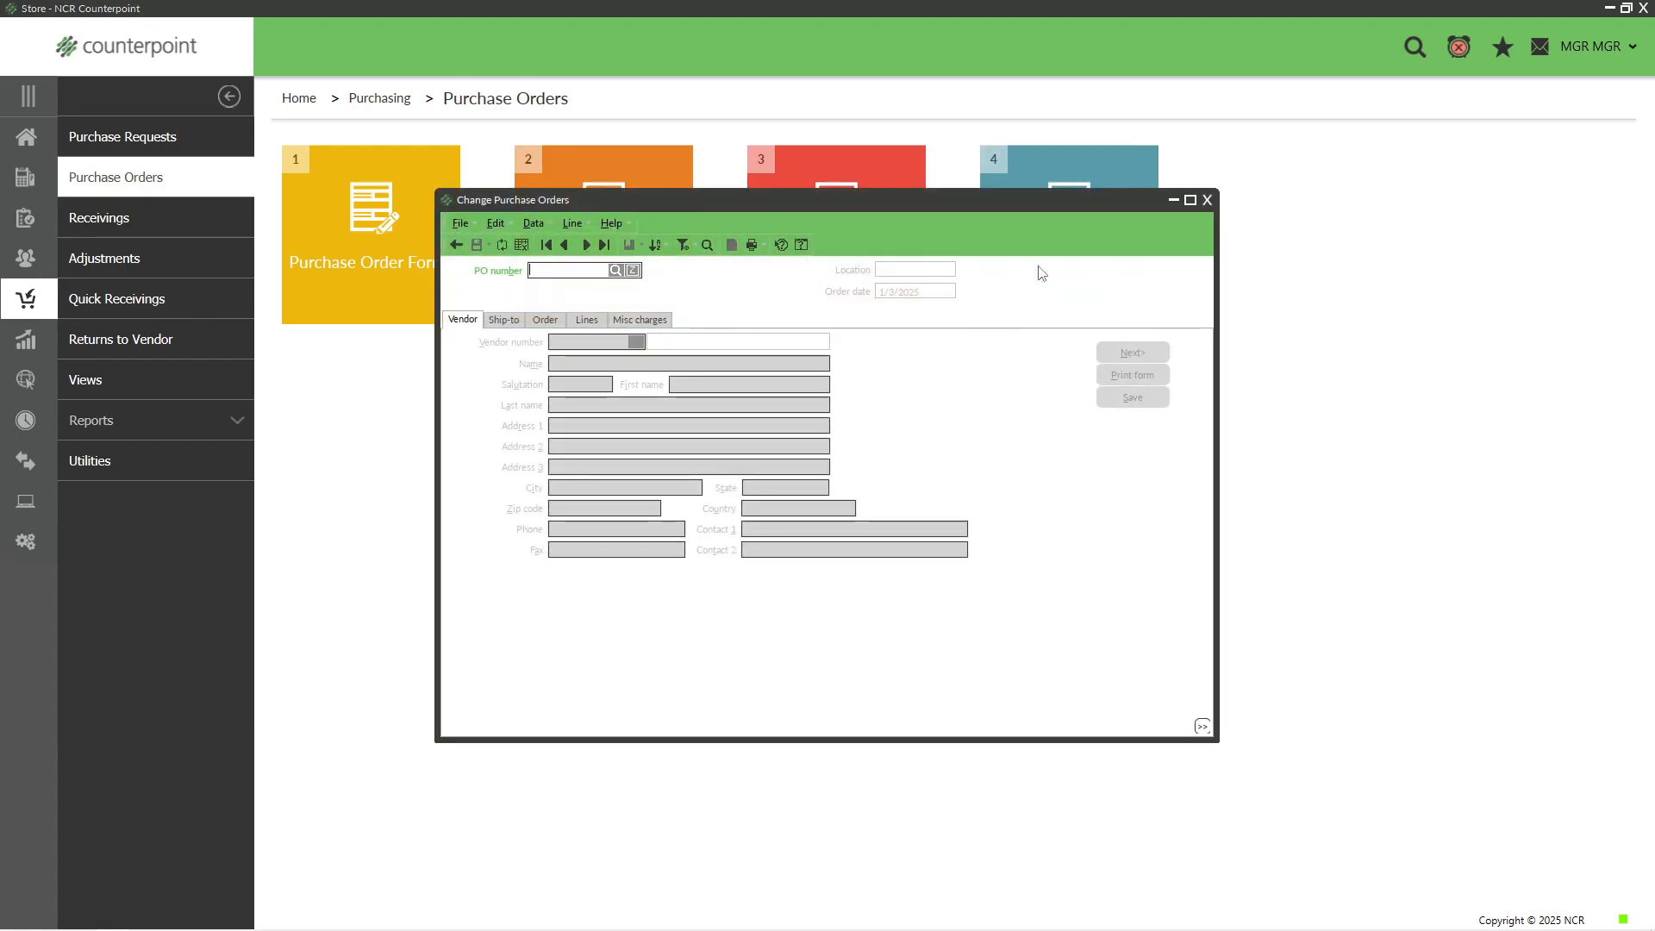
pyautogui.click(615, 271)
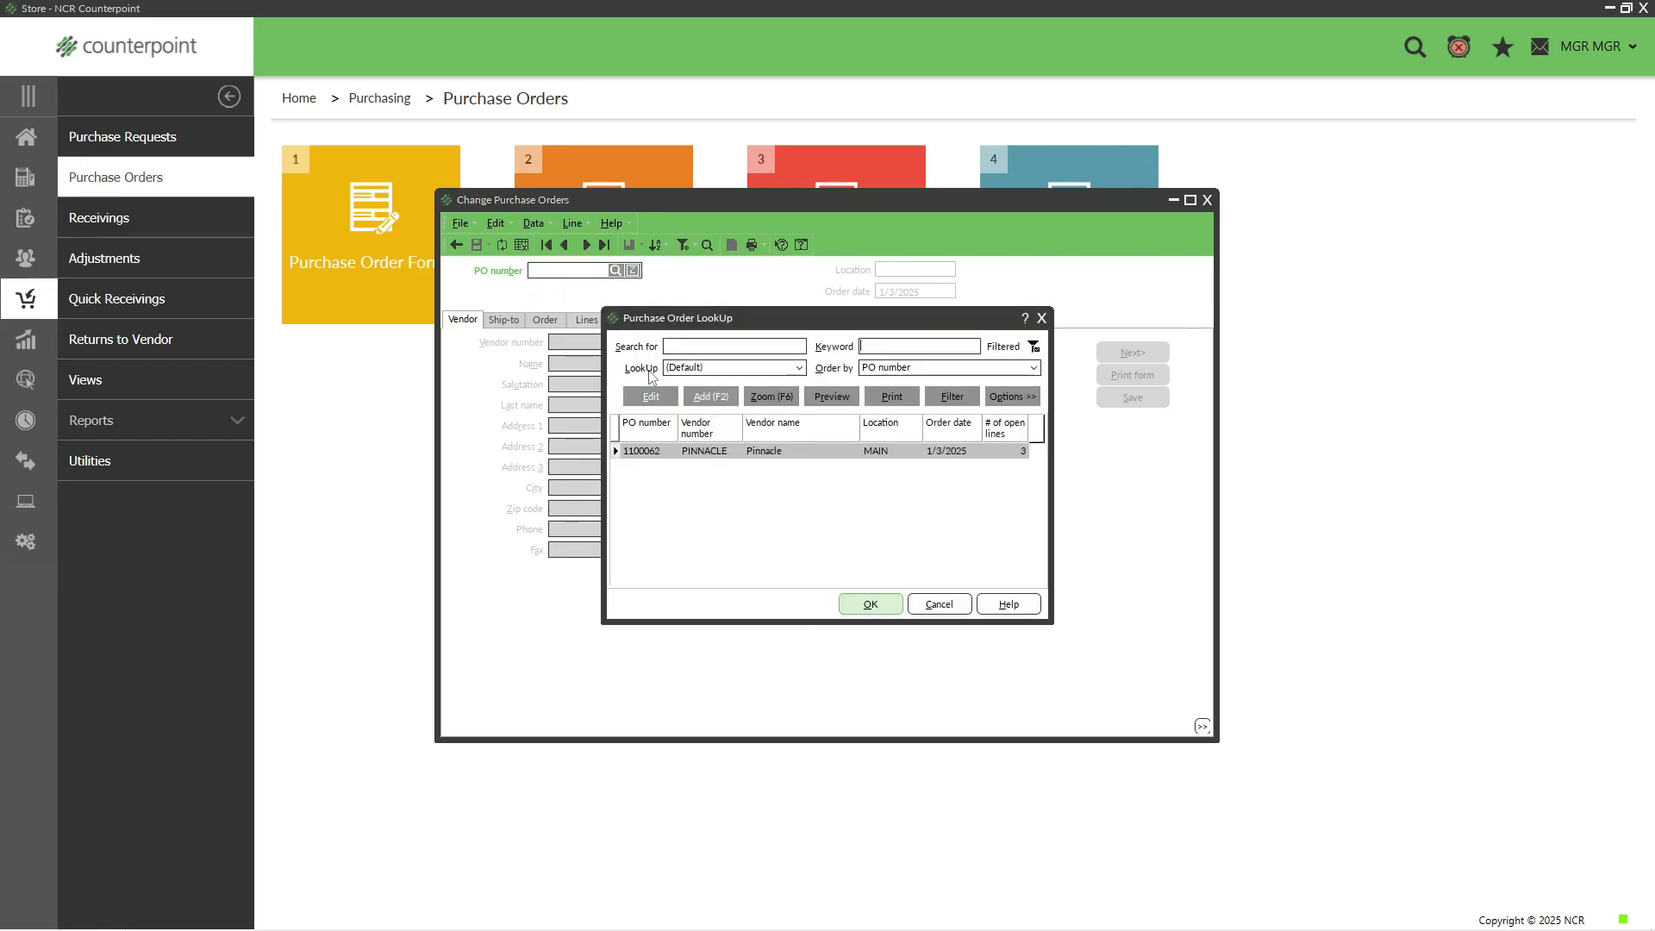
pyautogui.doubleClick(652, 455)
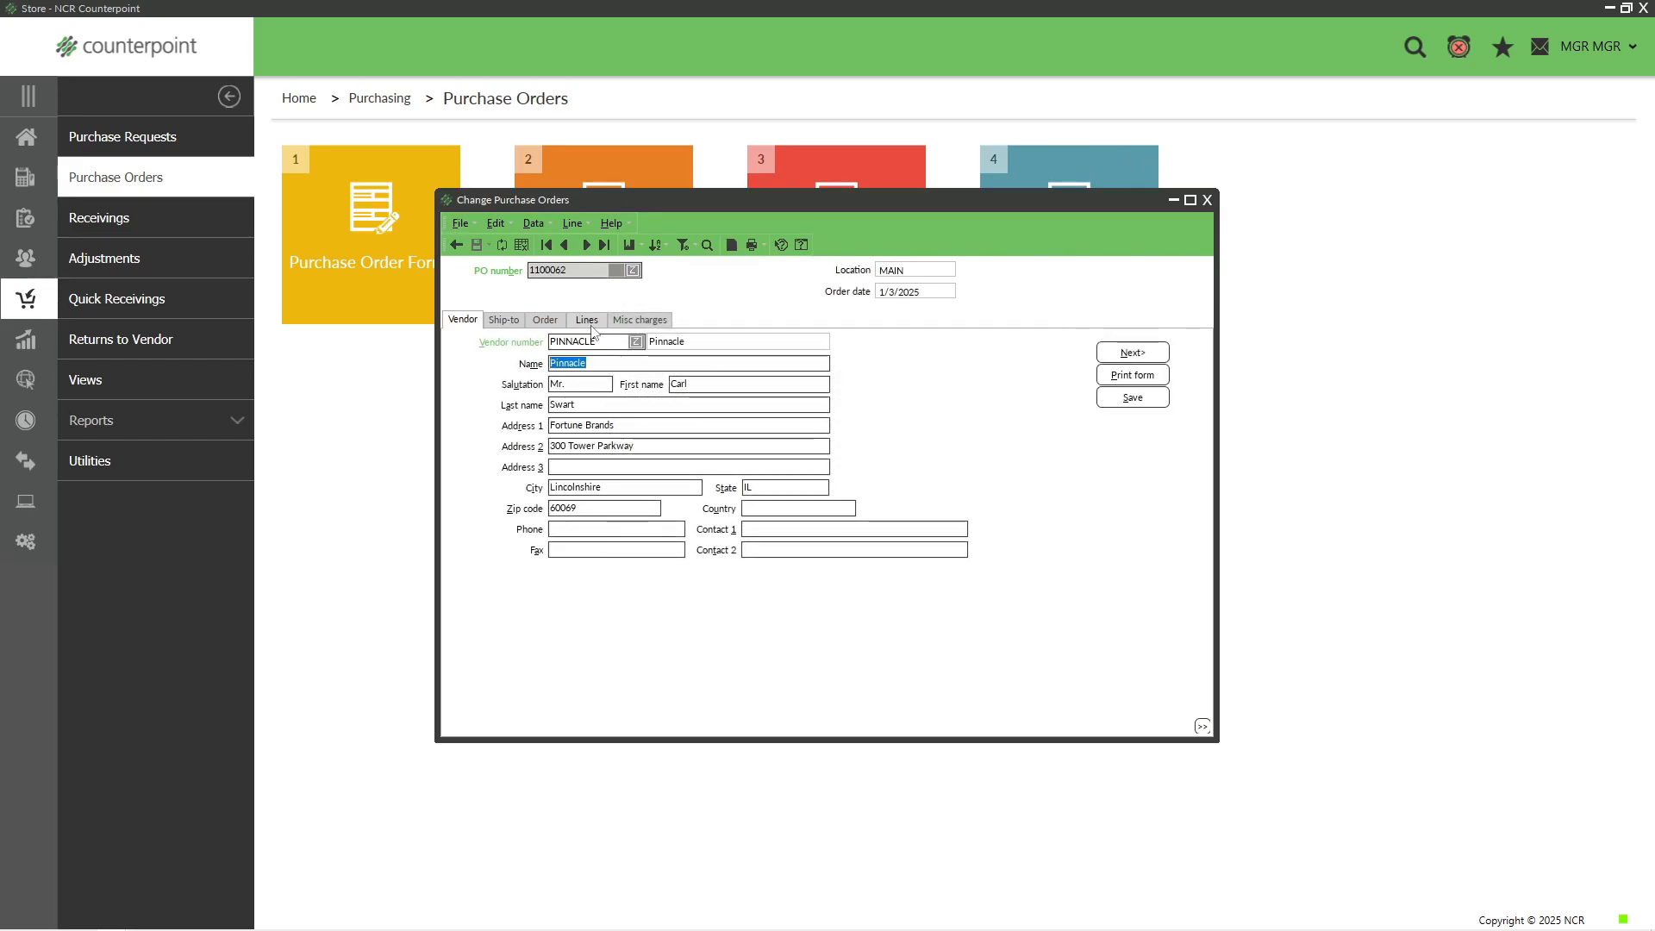
pyautogui.click(590, 323)
pyautogui.click(602, 363)
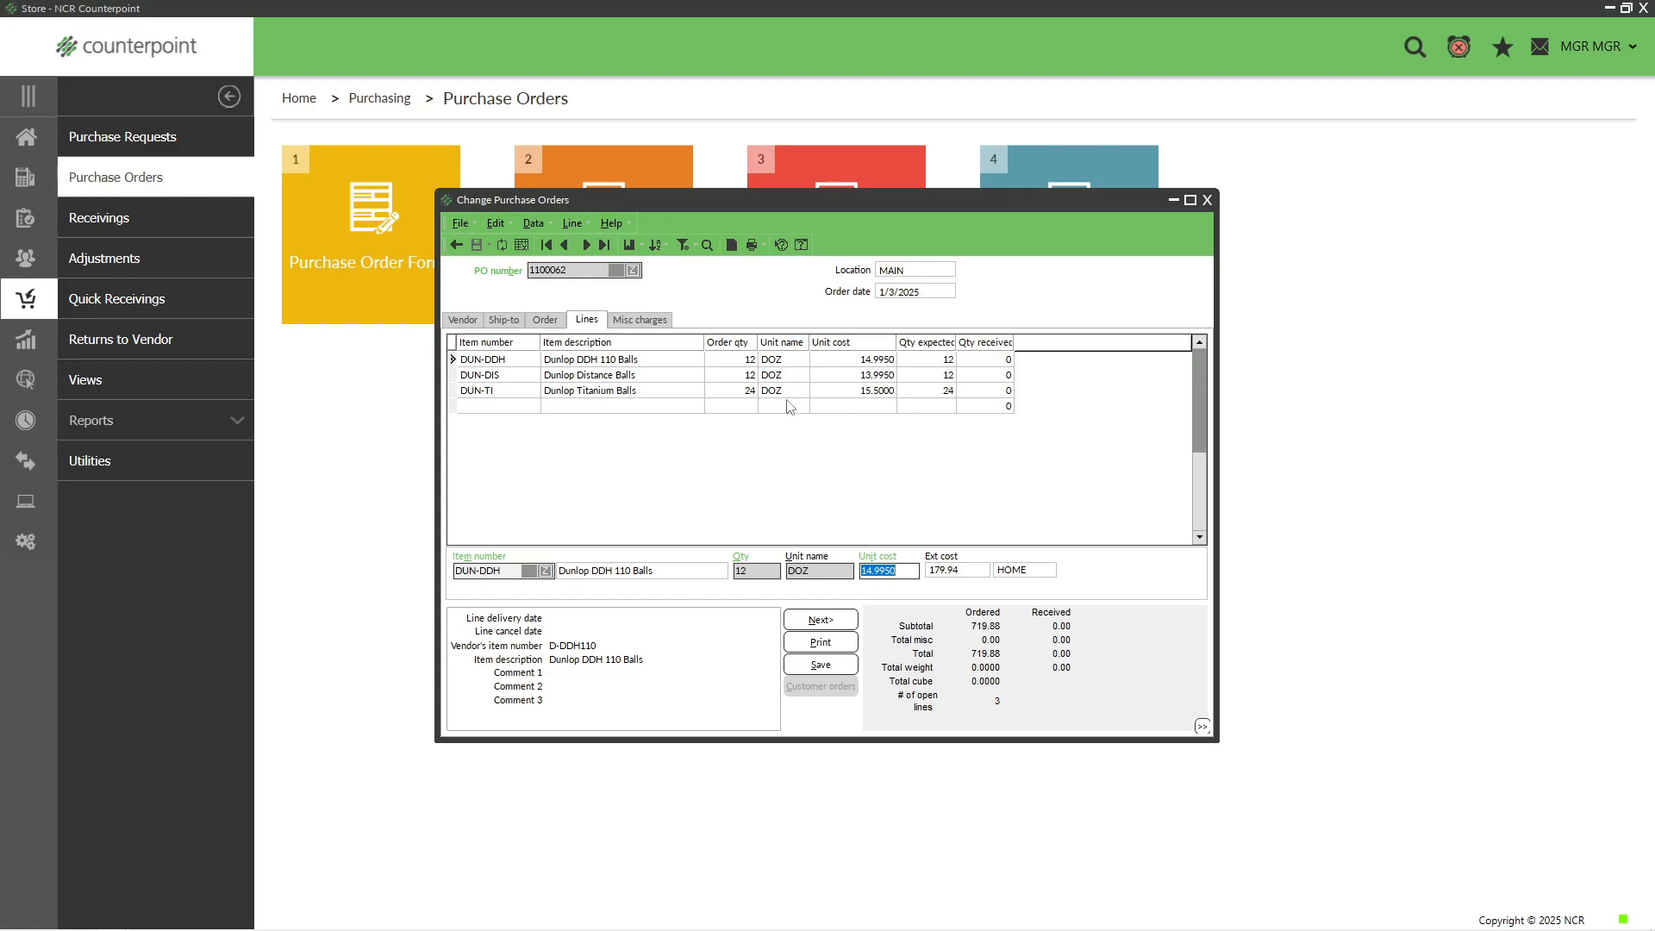
pyautogui.click(690, 376)
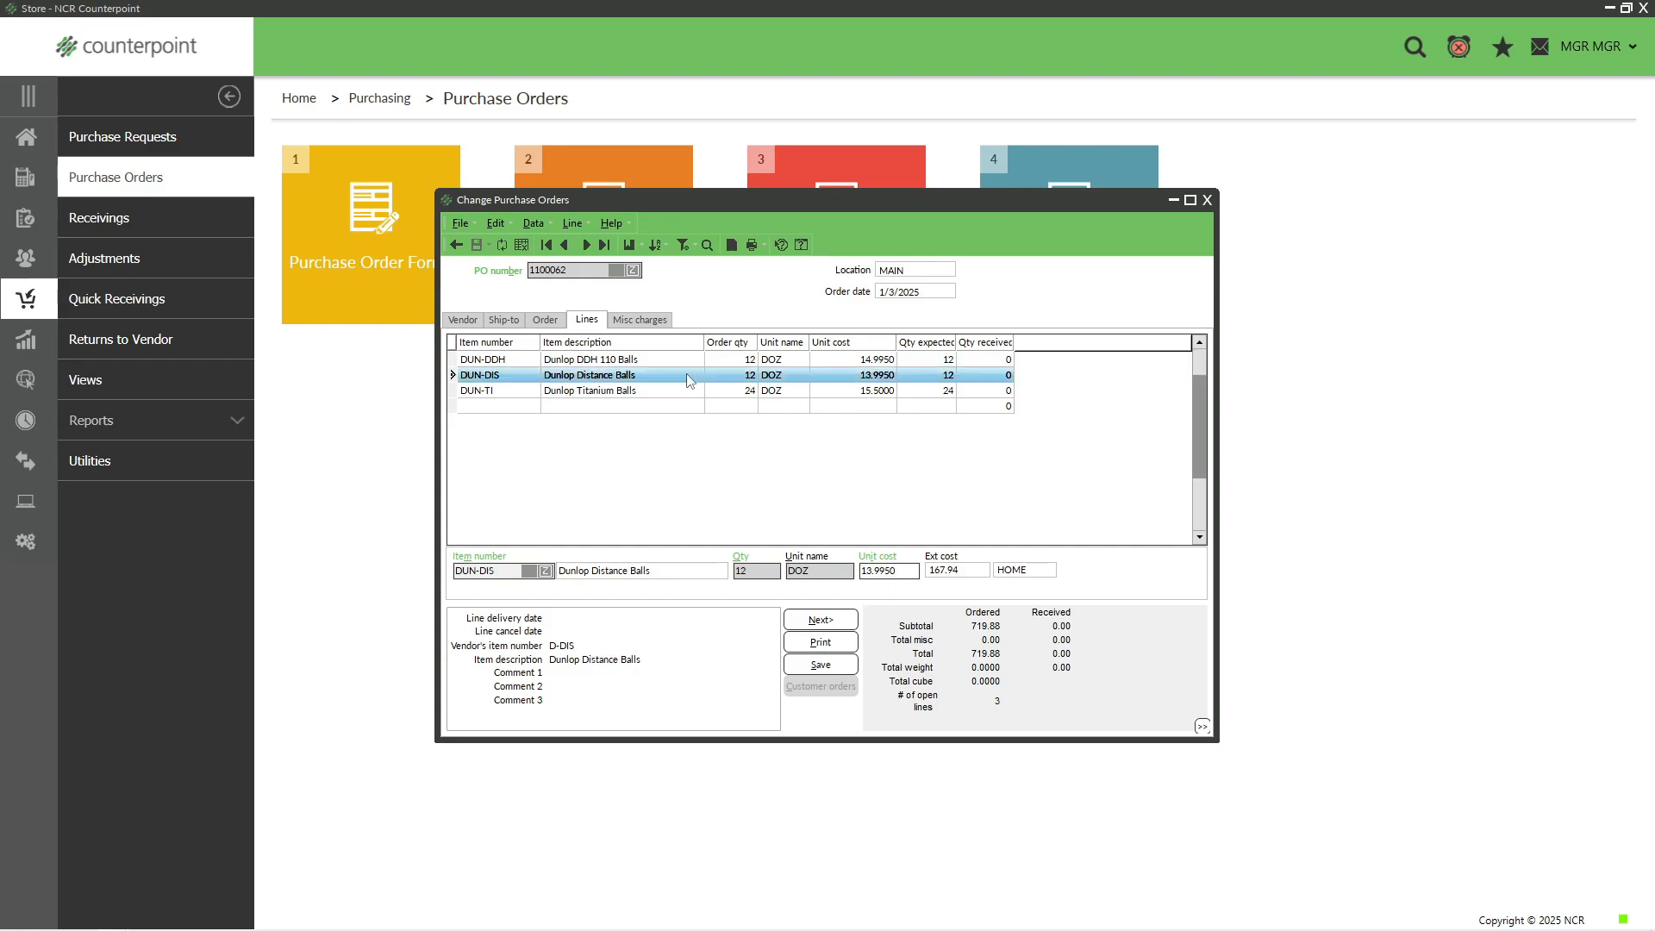
pyautogui.click(689, 393)
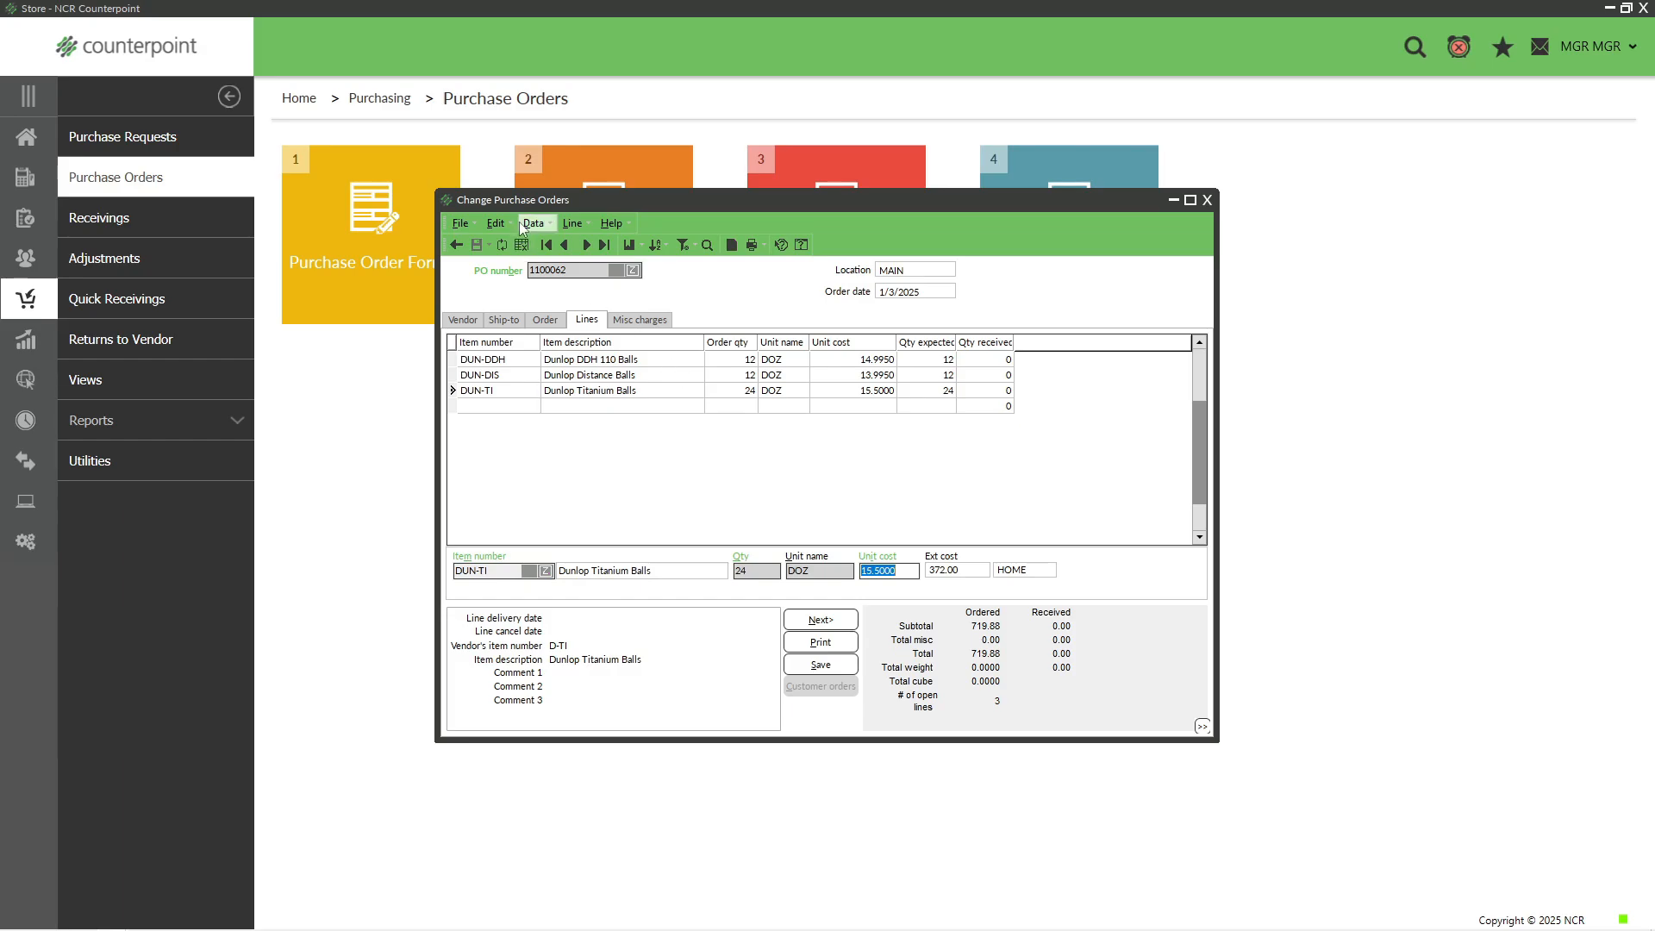
pyautogui.click(1208, 201)
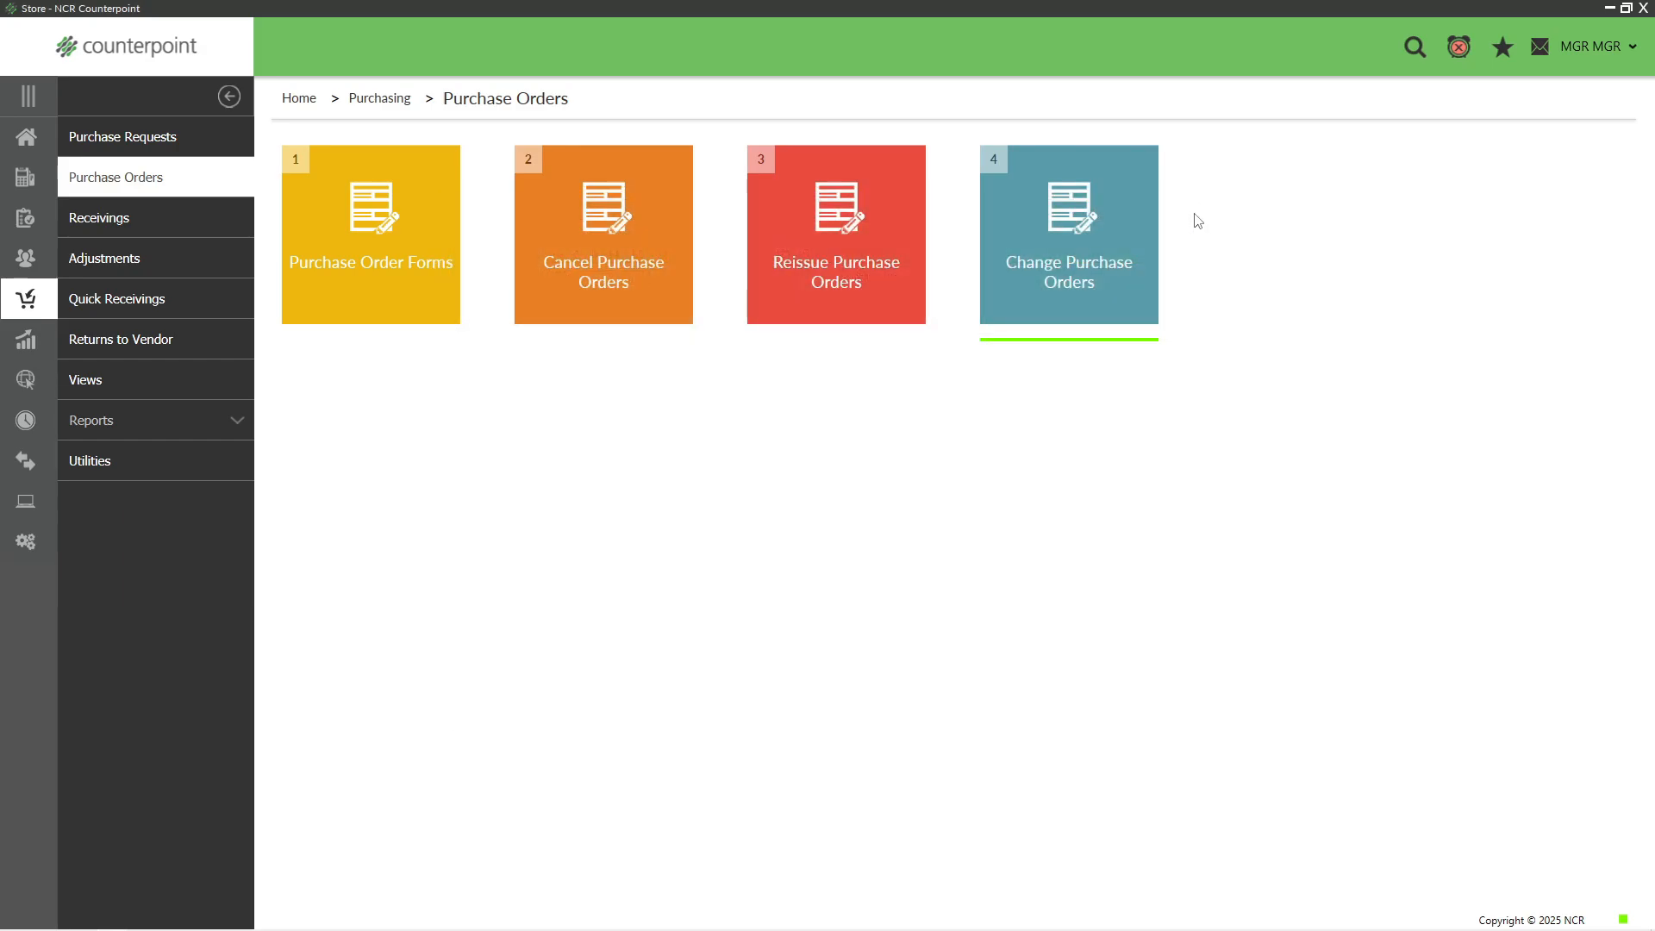
# Load the PINNACLE purchase order in Reissue Purchase Orders to view its vendor details, and close it without reissuing
pyautogui.click(862, 264)
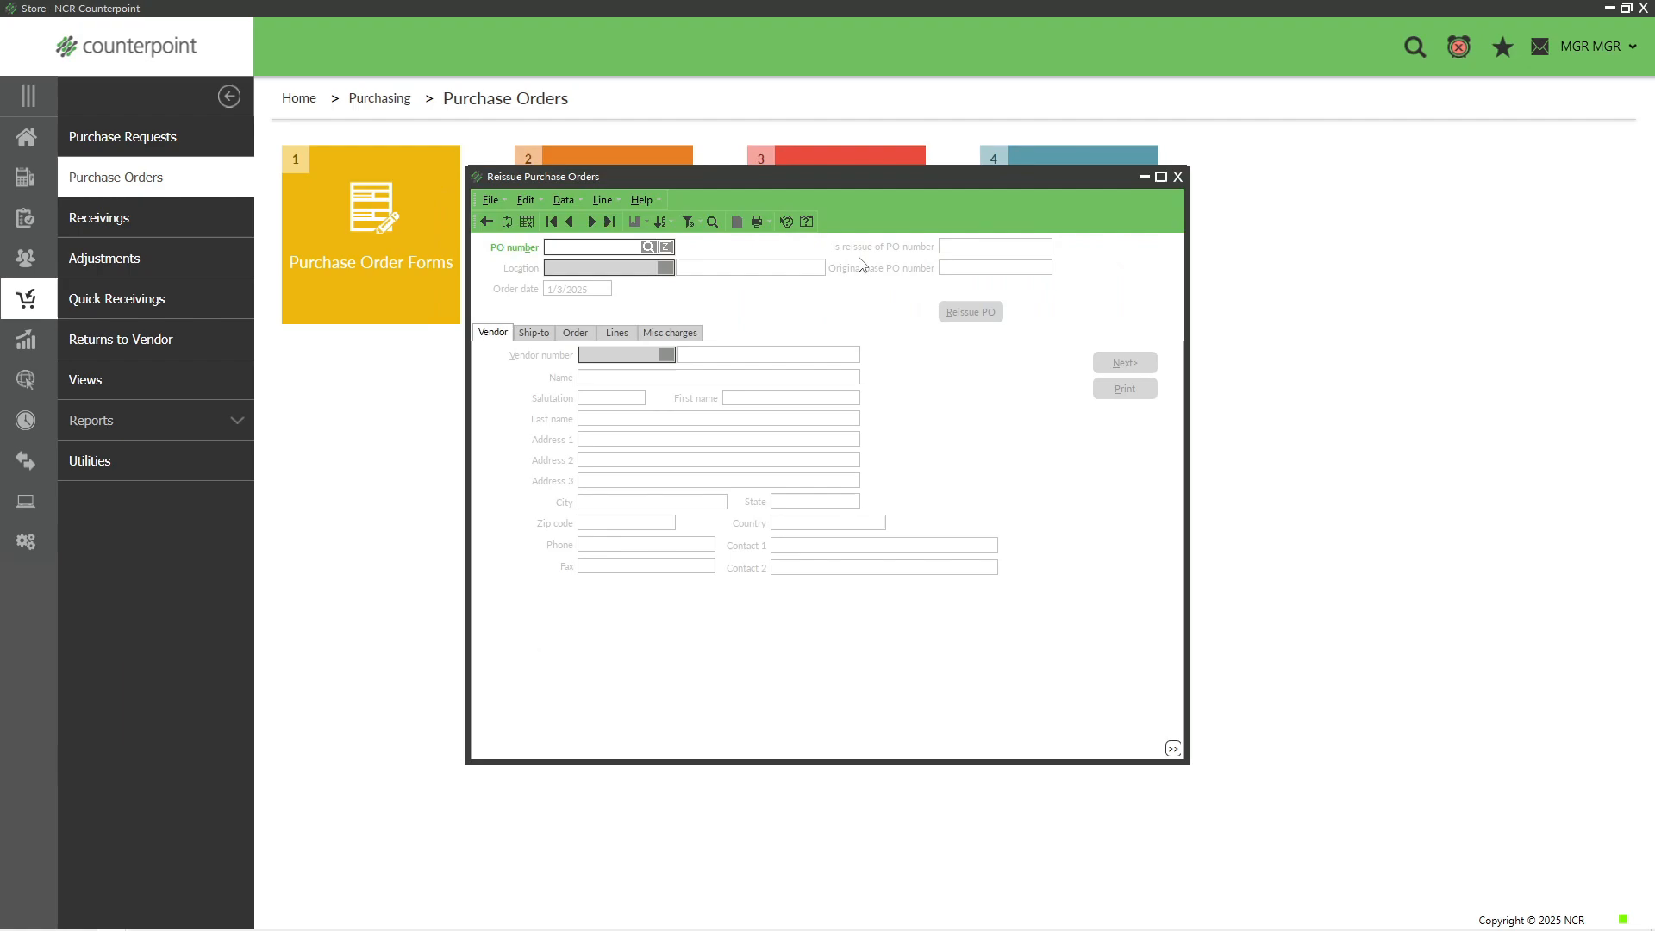
pyautogui.click(648, 248)
pyautogui.doubleClick(655, 451)
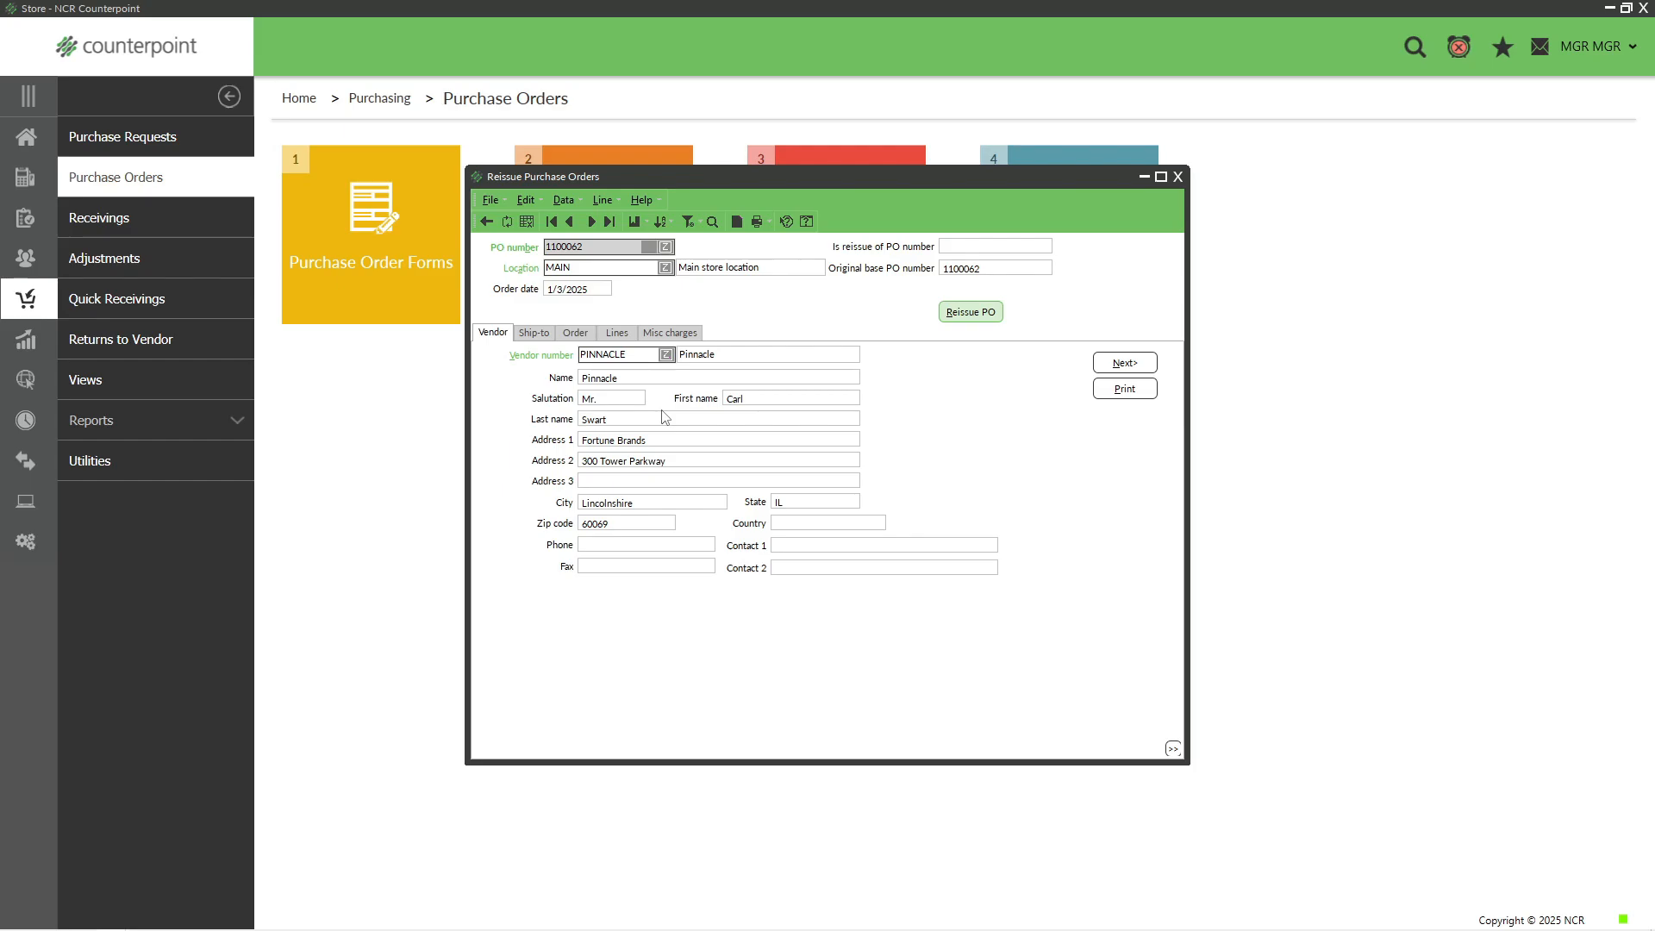
pyautogui.click(1178, 178)
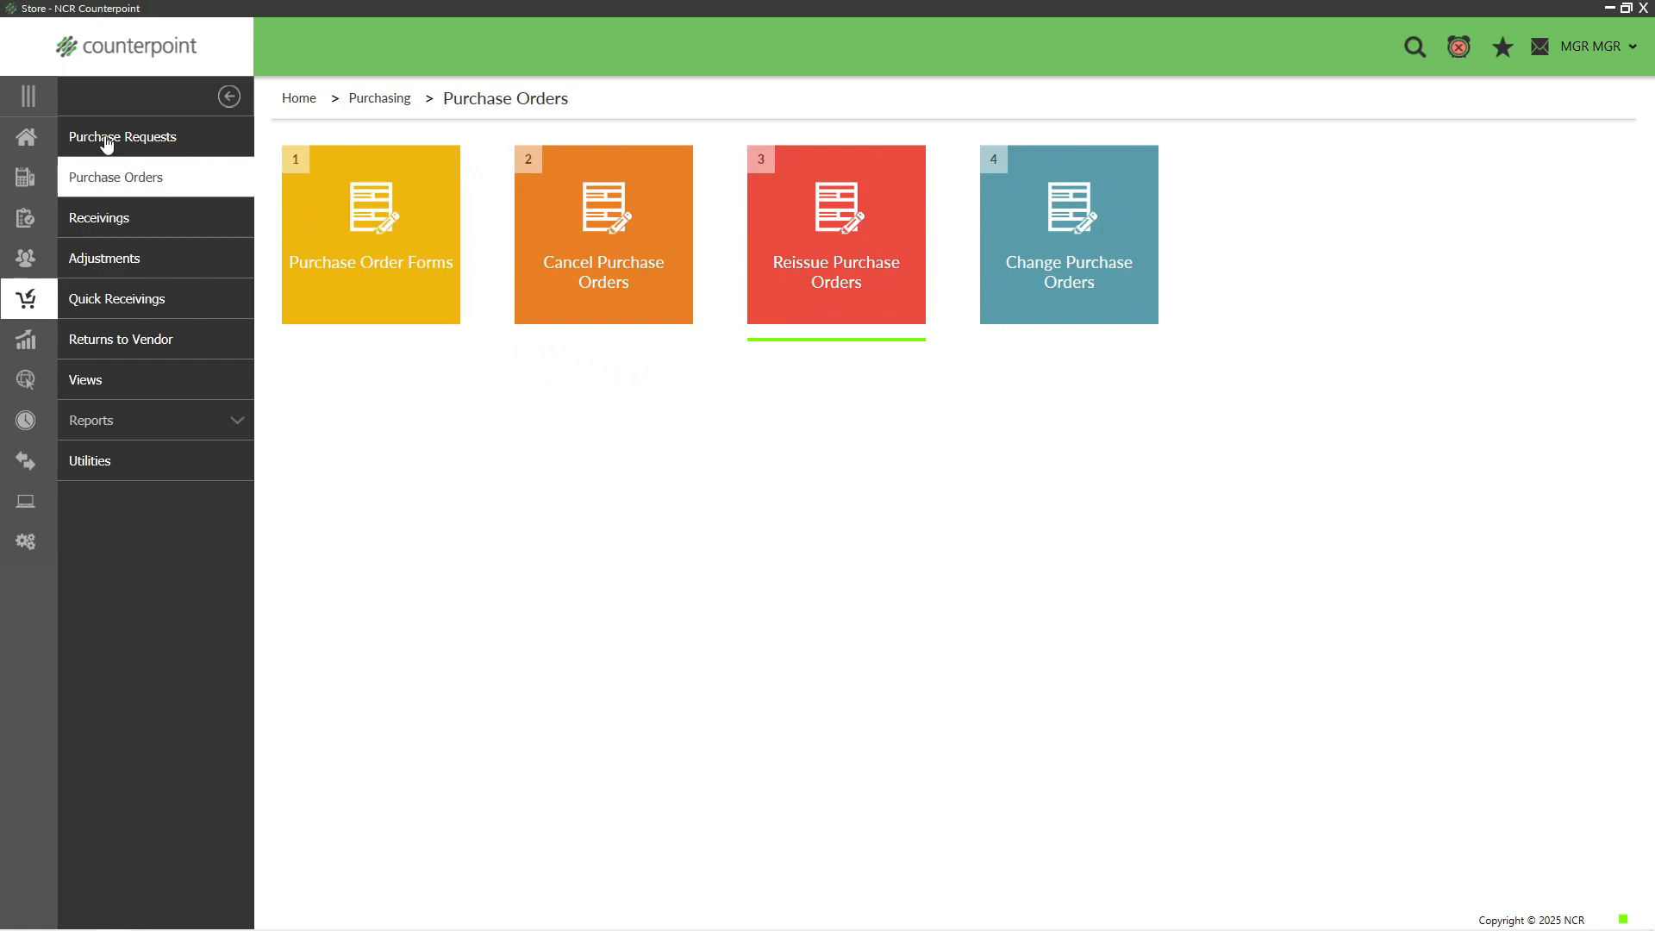
# Open the Receivings Enter window
pyautogui.click(100, 222)
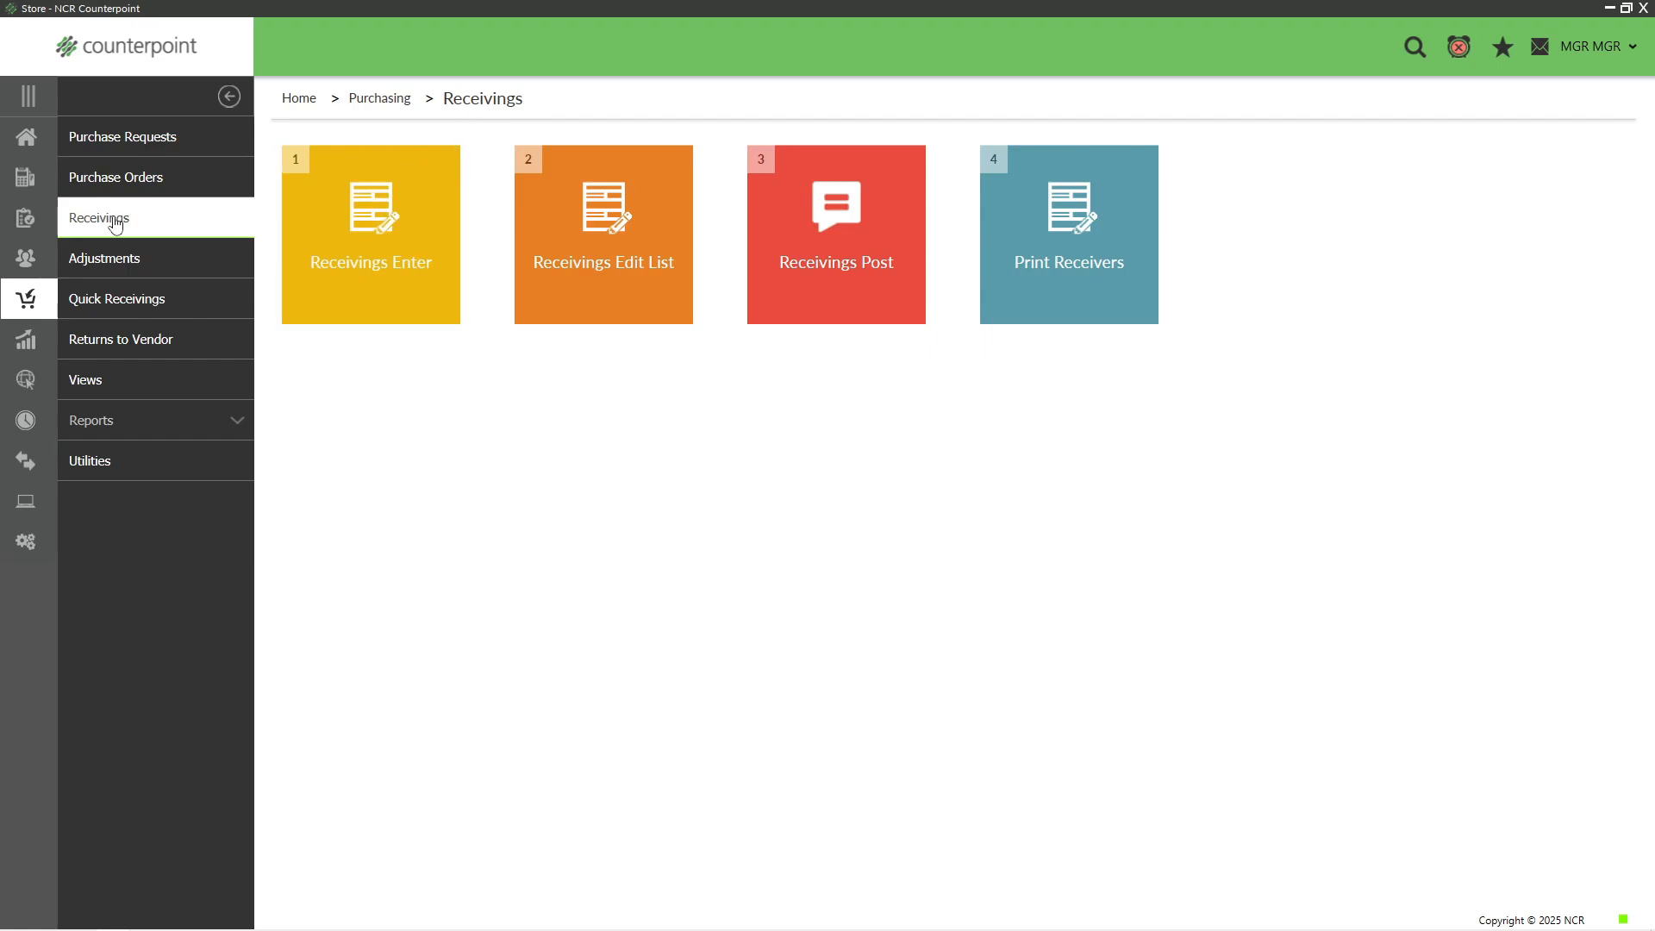
pyautogui.click(374, 268)
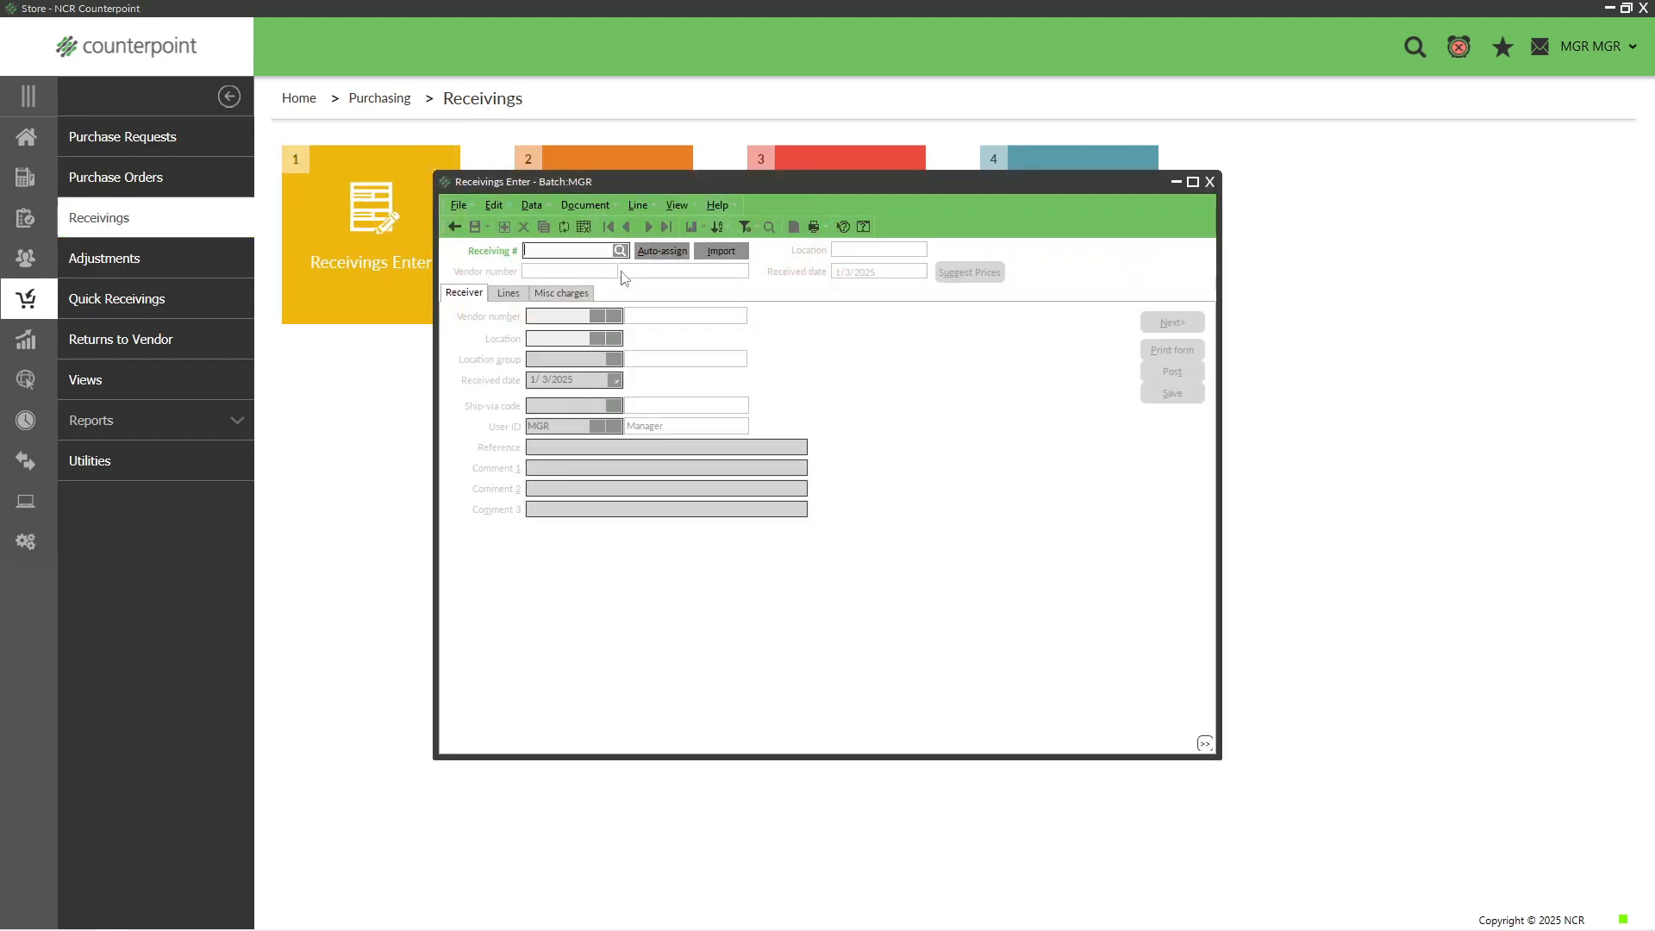
# Start an auto-assigned receiving from the PINNACLE purchase order with copied lines selected and received quantities defaulting to the expected quantity
pyautogui.click(663, 250)
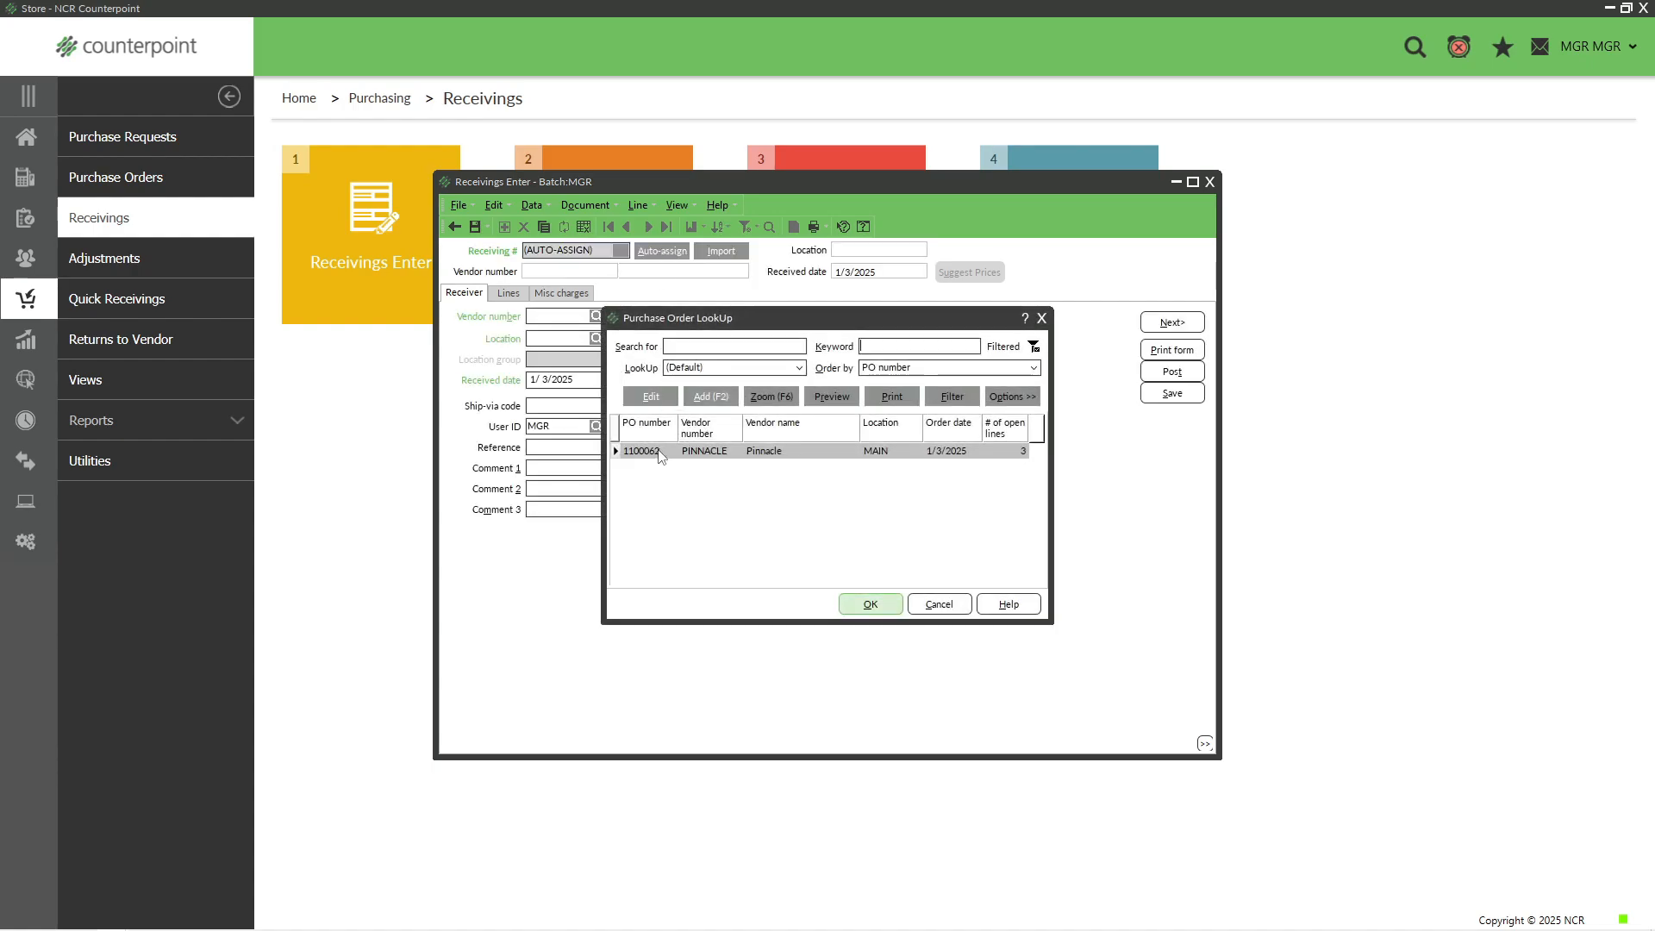
pyautogui.click(871, 605)
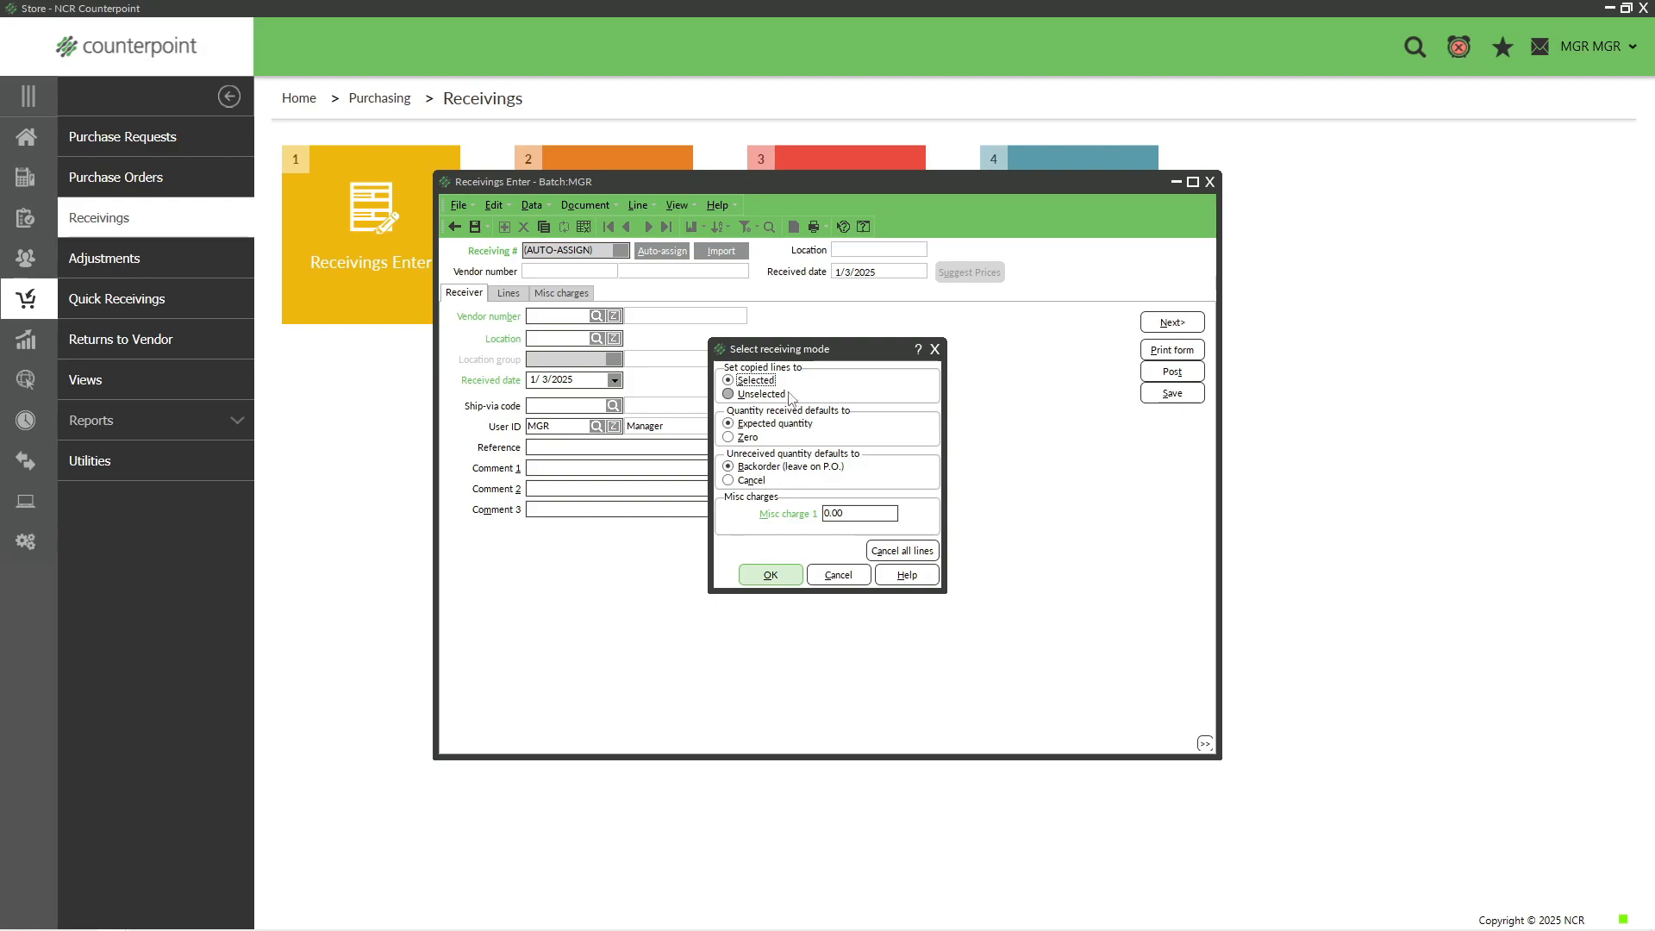
pyautogui.click(770, 575)
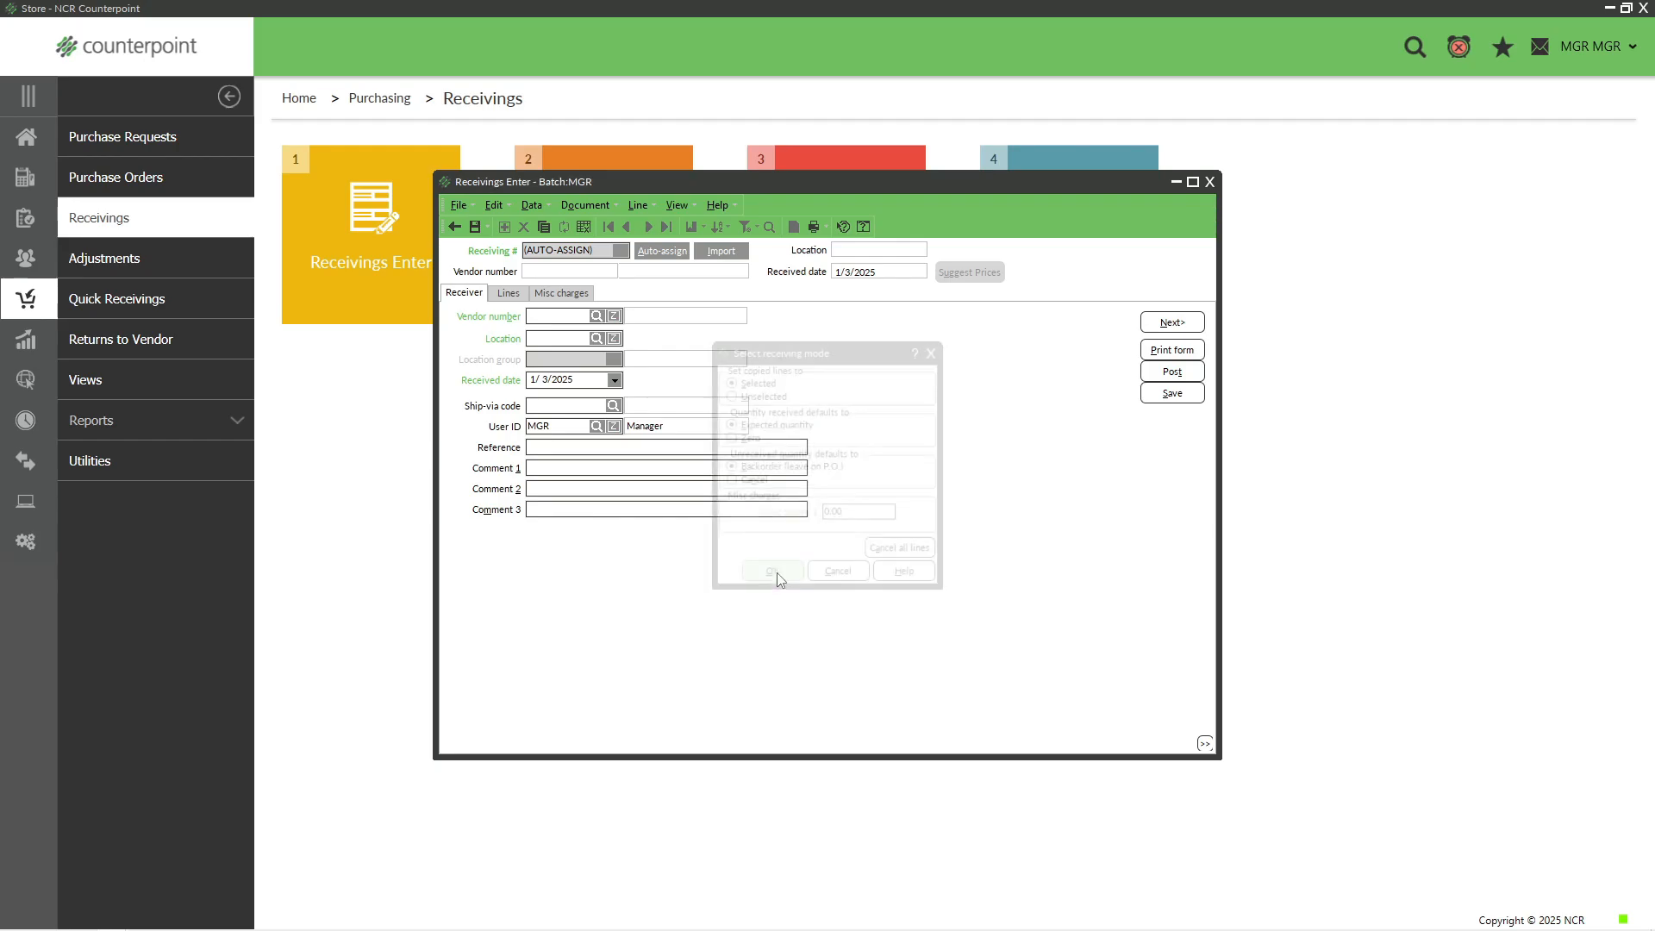
# Examine the expected, received and backorder quantities on the receiving's DUN-DDH, DUN-DIS and DUN-TI lines
pyautogui.click(509, 294)
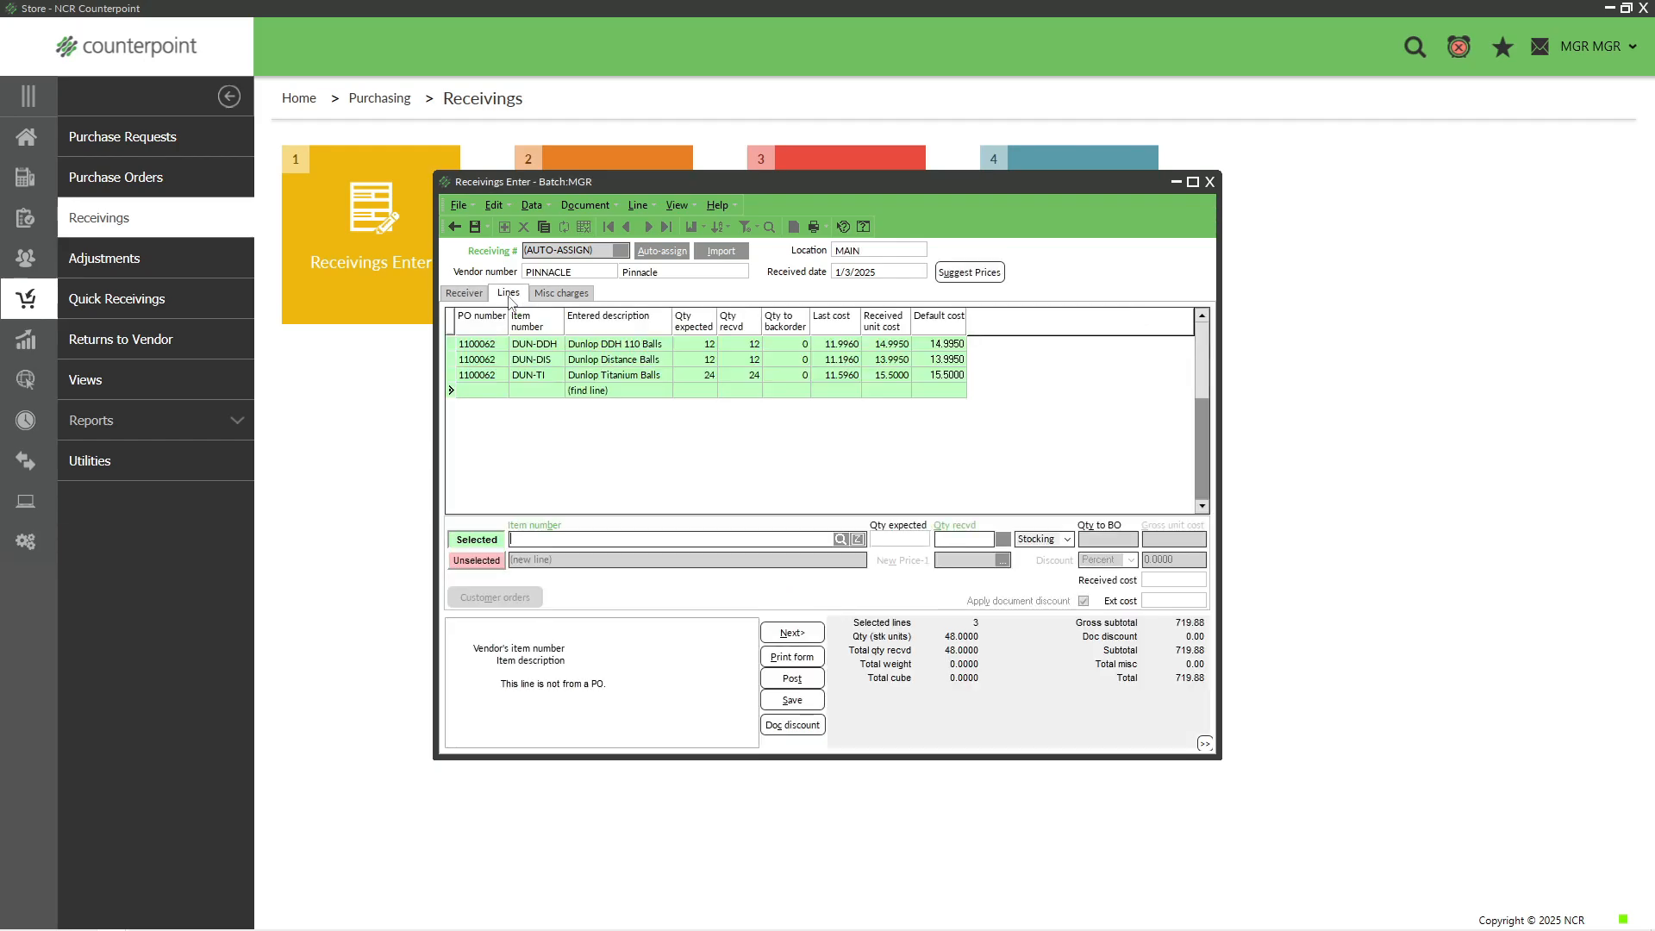
pyautogui.click(535, 360)
pyautogui.click(536, 376)
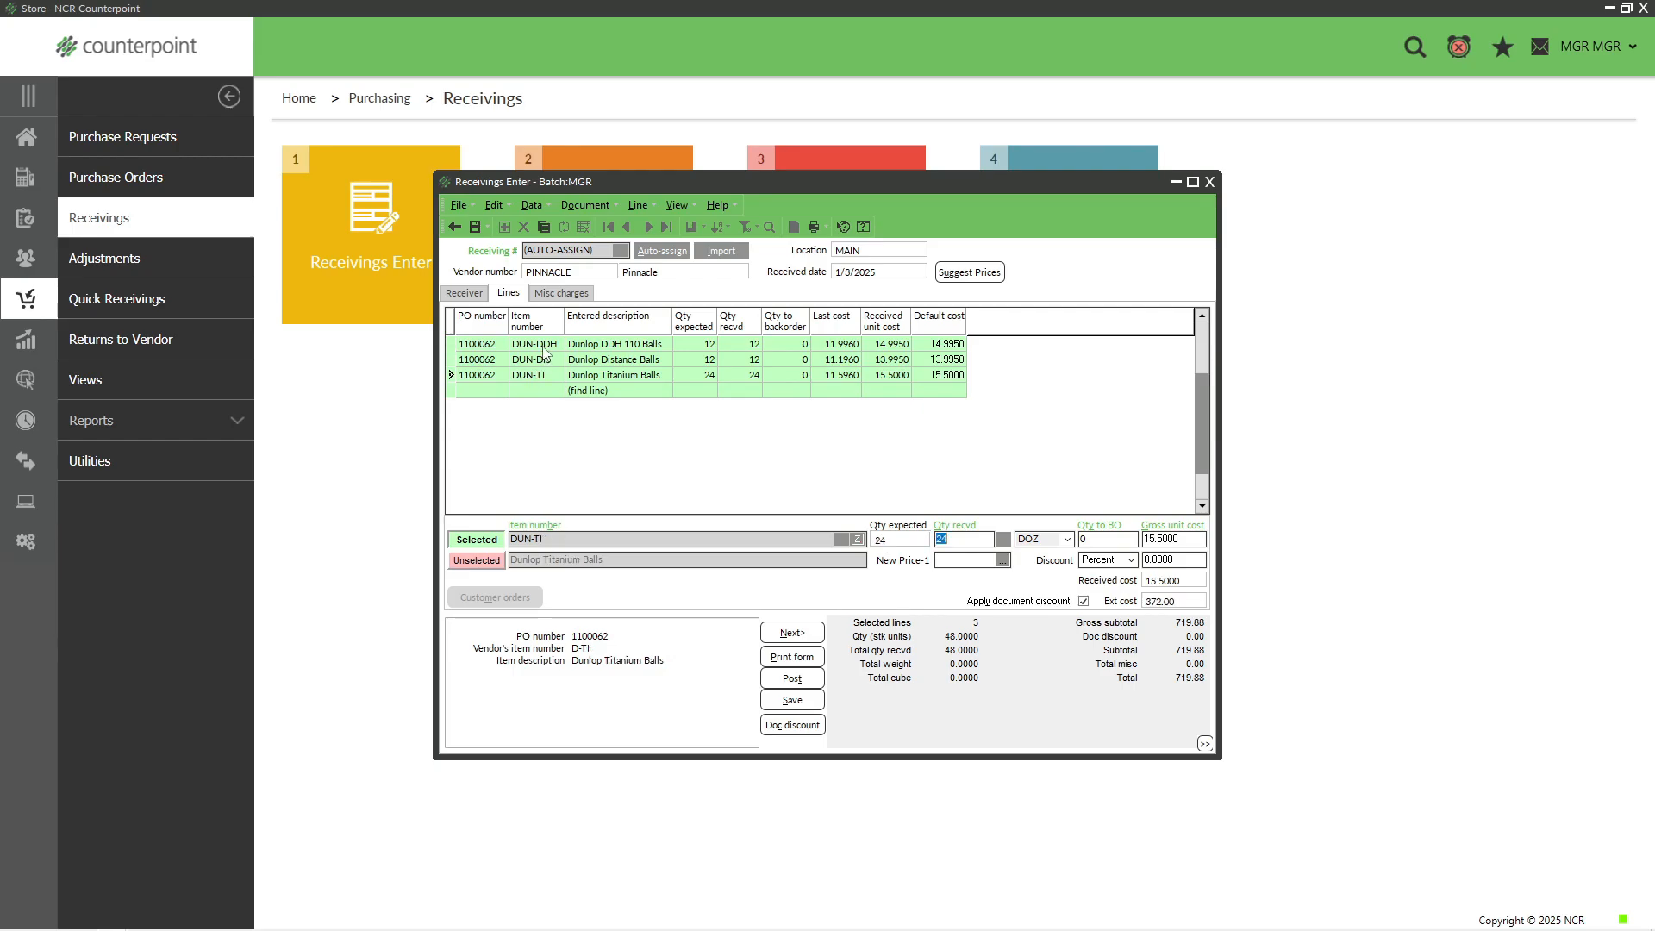
pyautogui.click(544, 347)
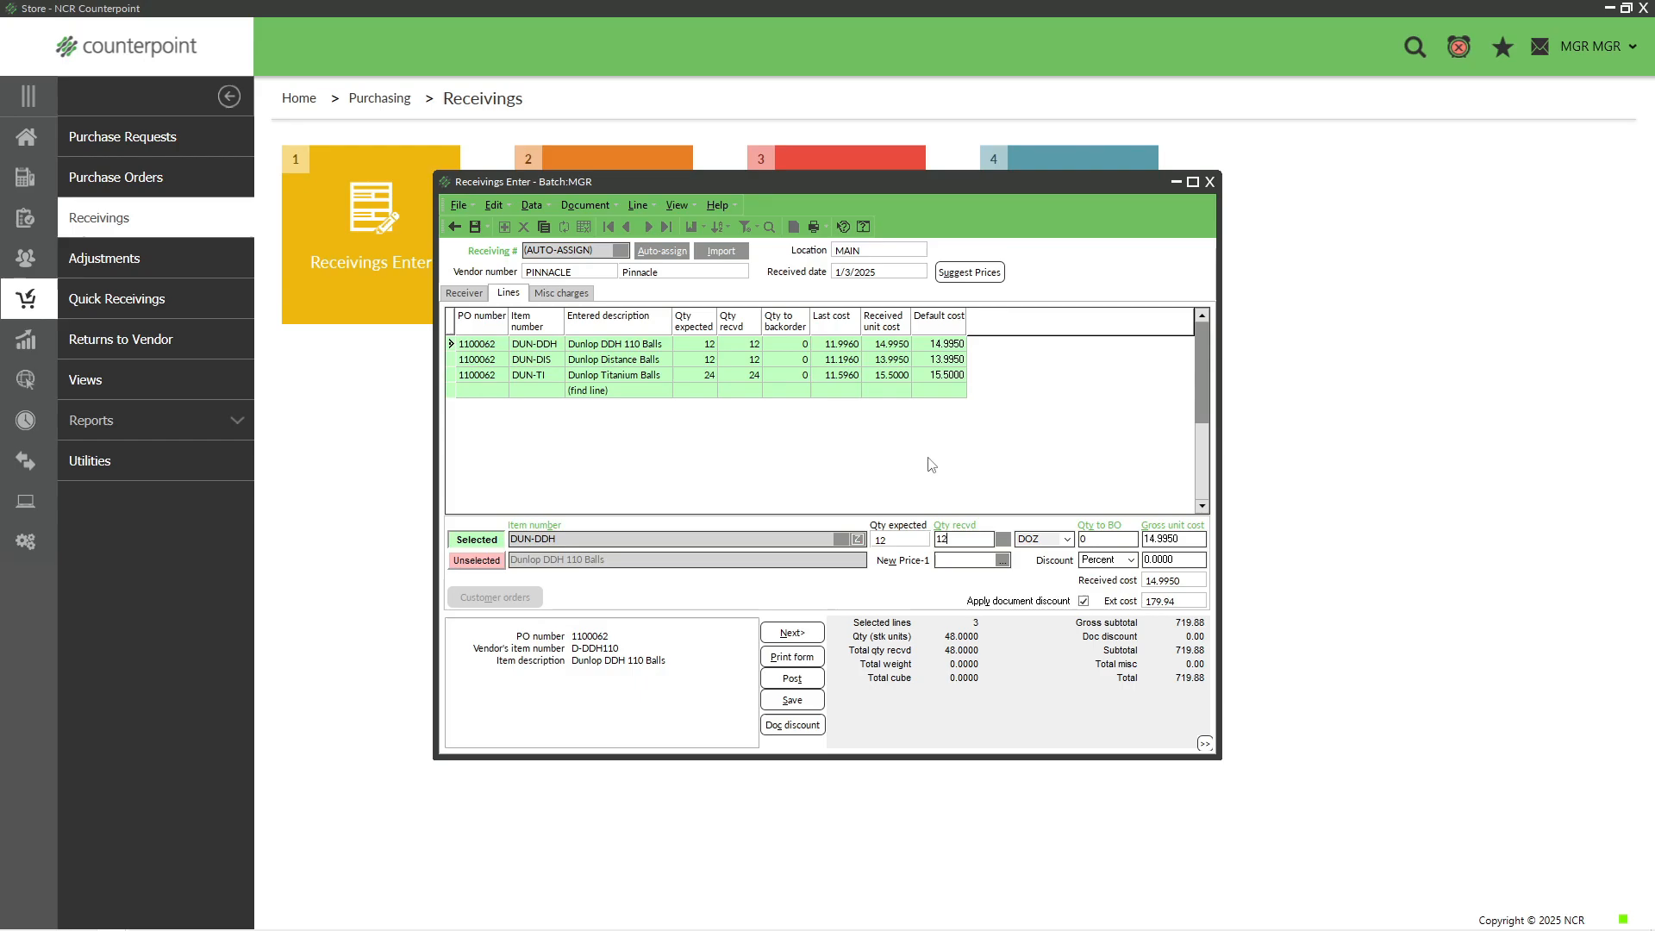
pyautogui.click(785, 358)
pyautogui.click(783, 344)
# Mark the DUN-TI and DUN-DIS lines as unselected and back to selected, and discard the receiving
pyautogui.click(490, 379)
pyautogui.click(491, 561)
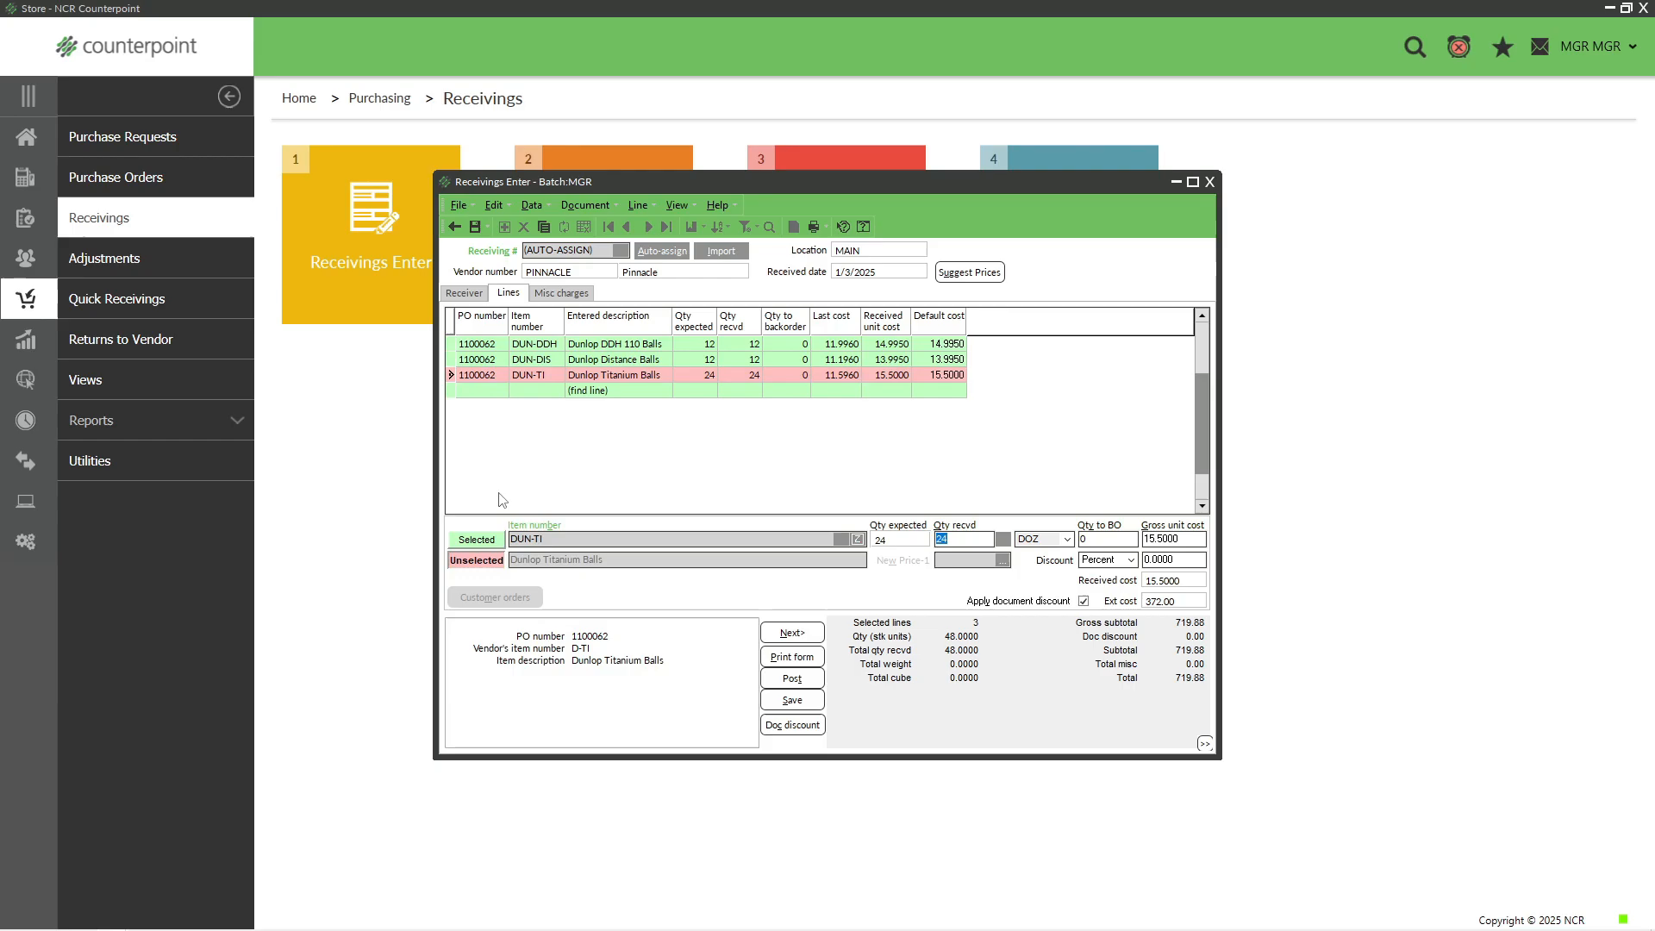
pyautogui.click(496, 360)
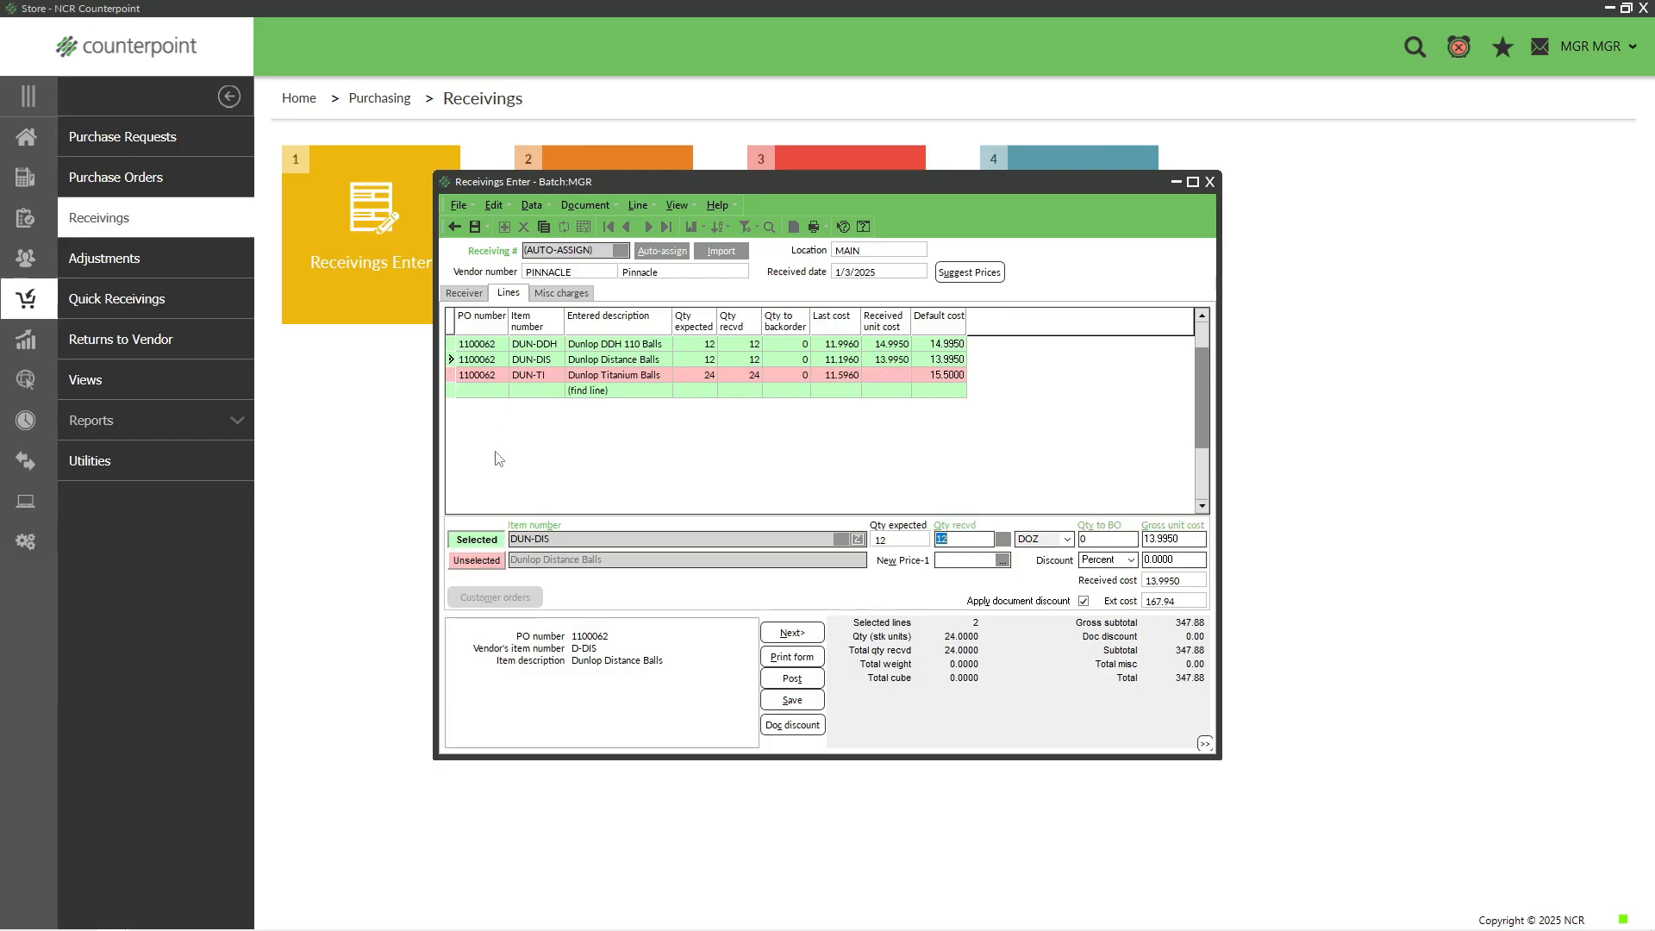
pyautogui.click(477, 561)
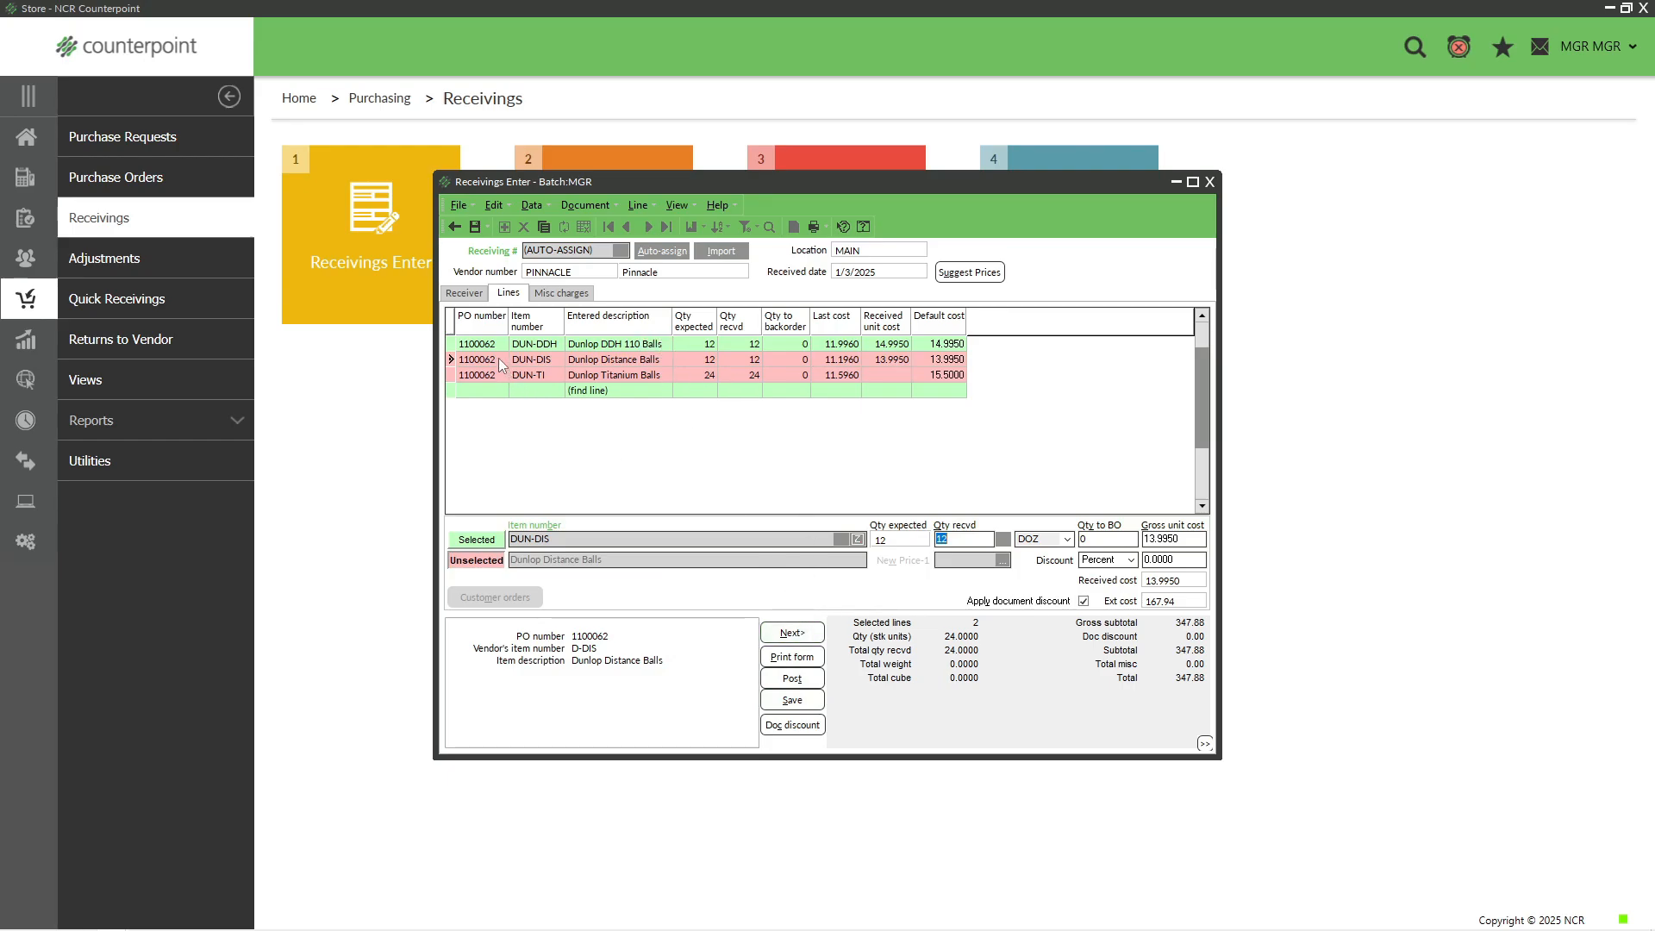
pyautogui.click(498, 540)
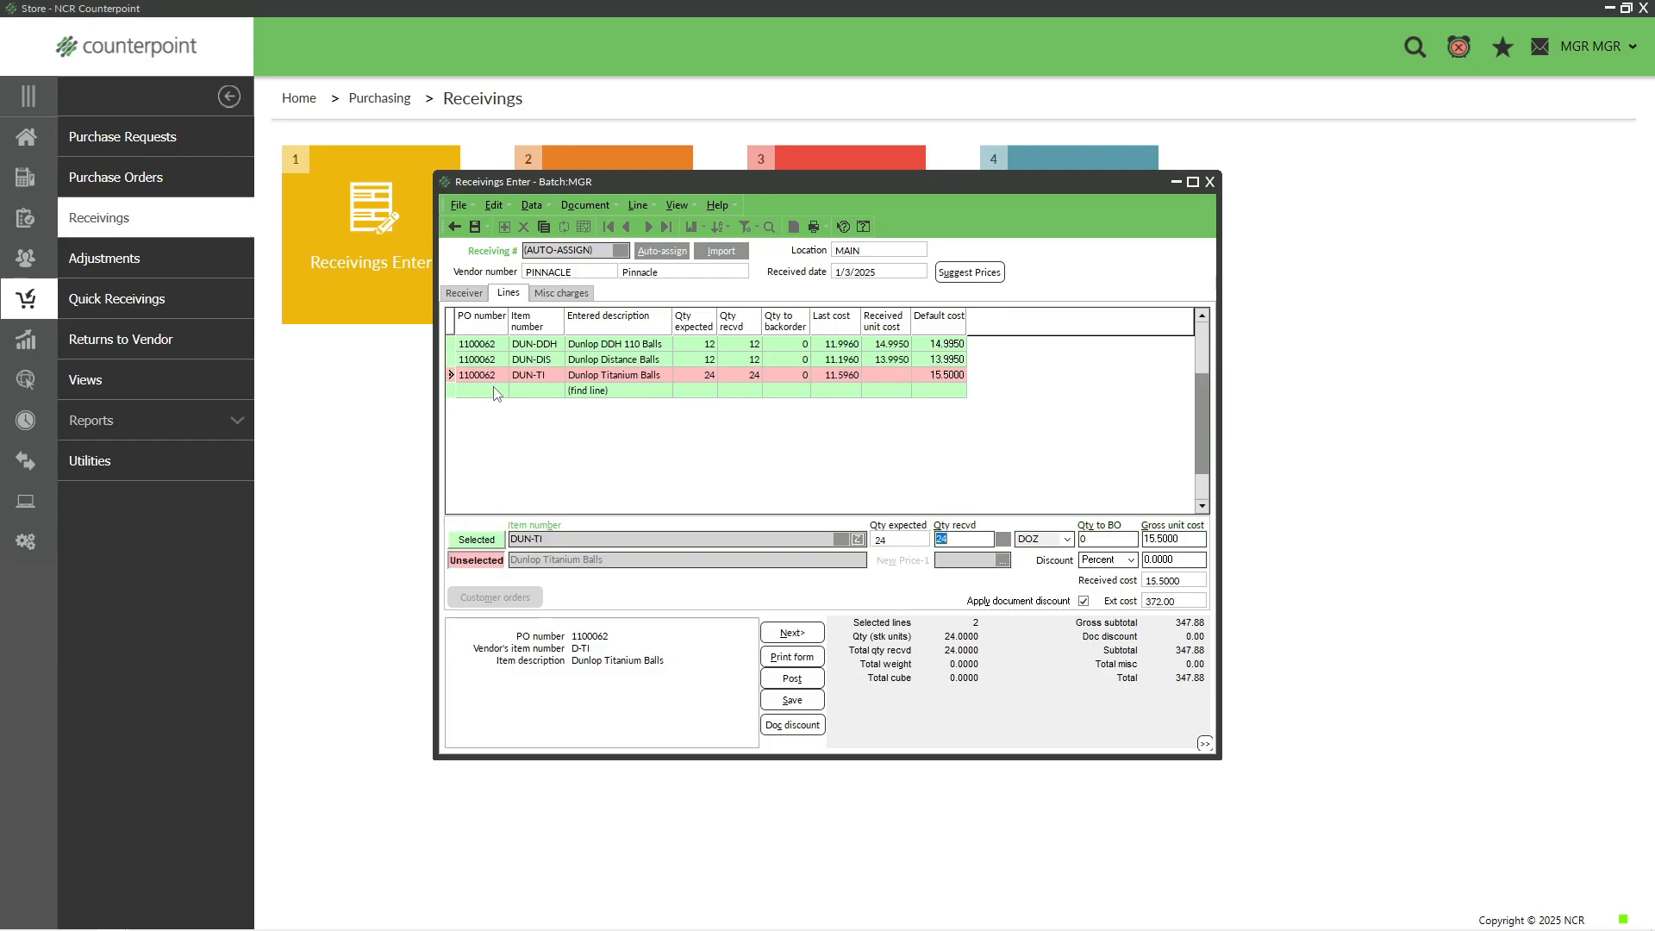
pyautogui.click(488, 540)
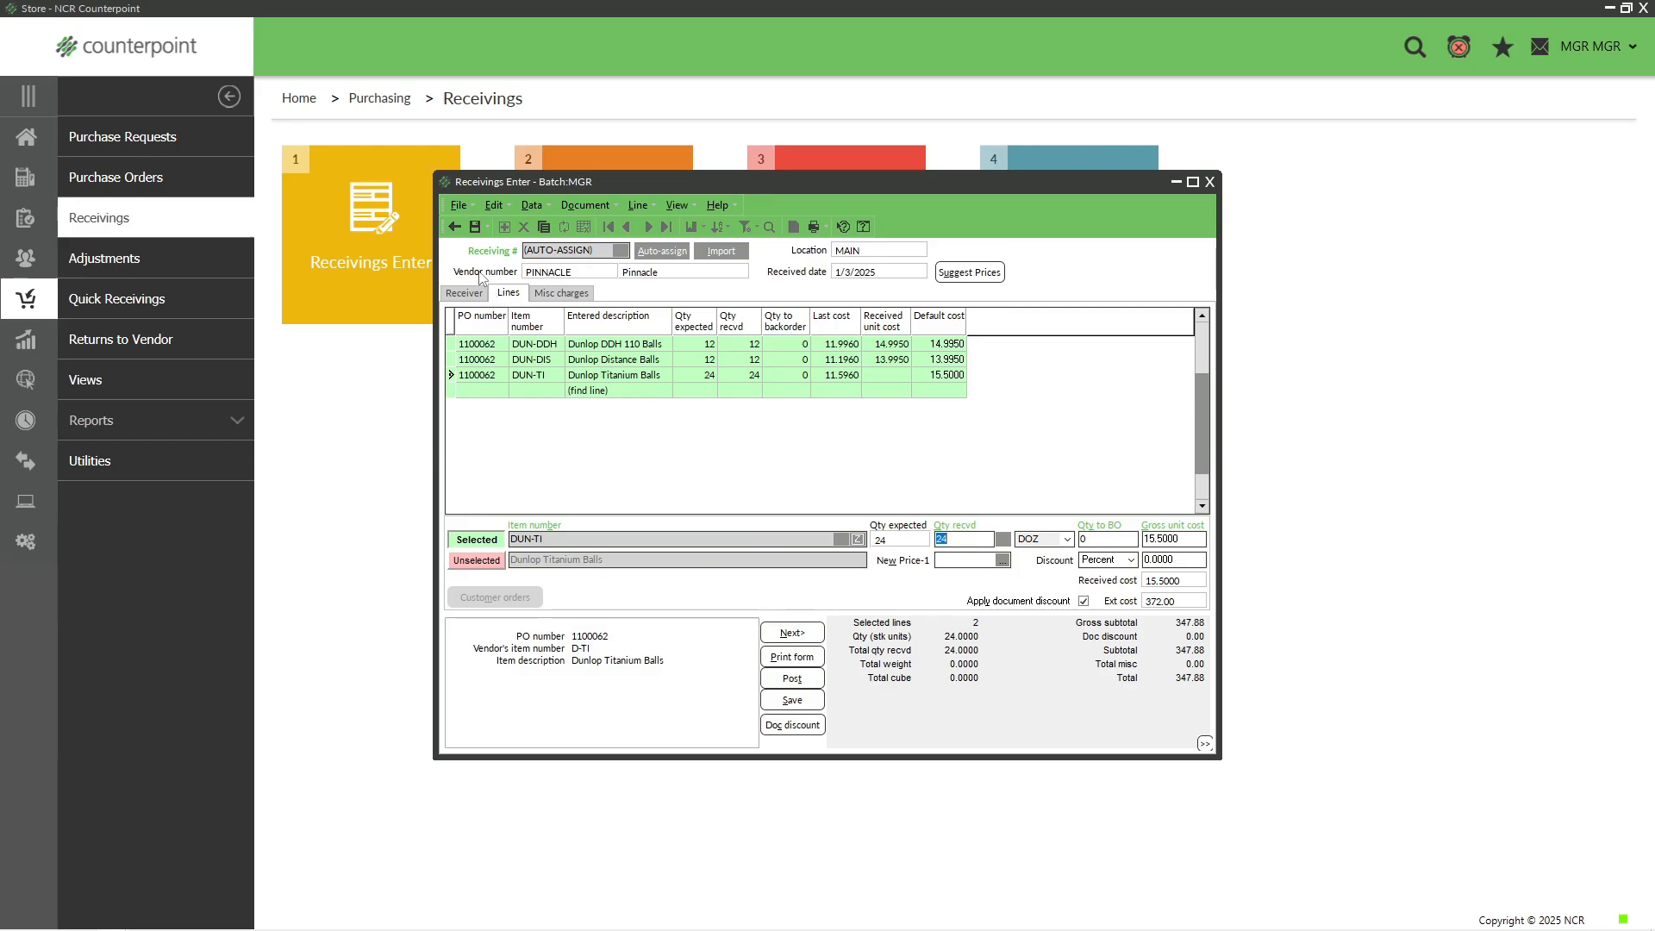
pyautogui.click(454, 229)
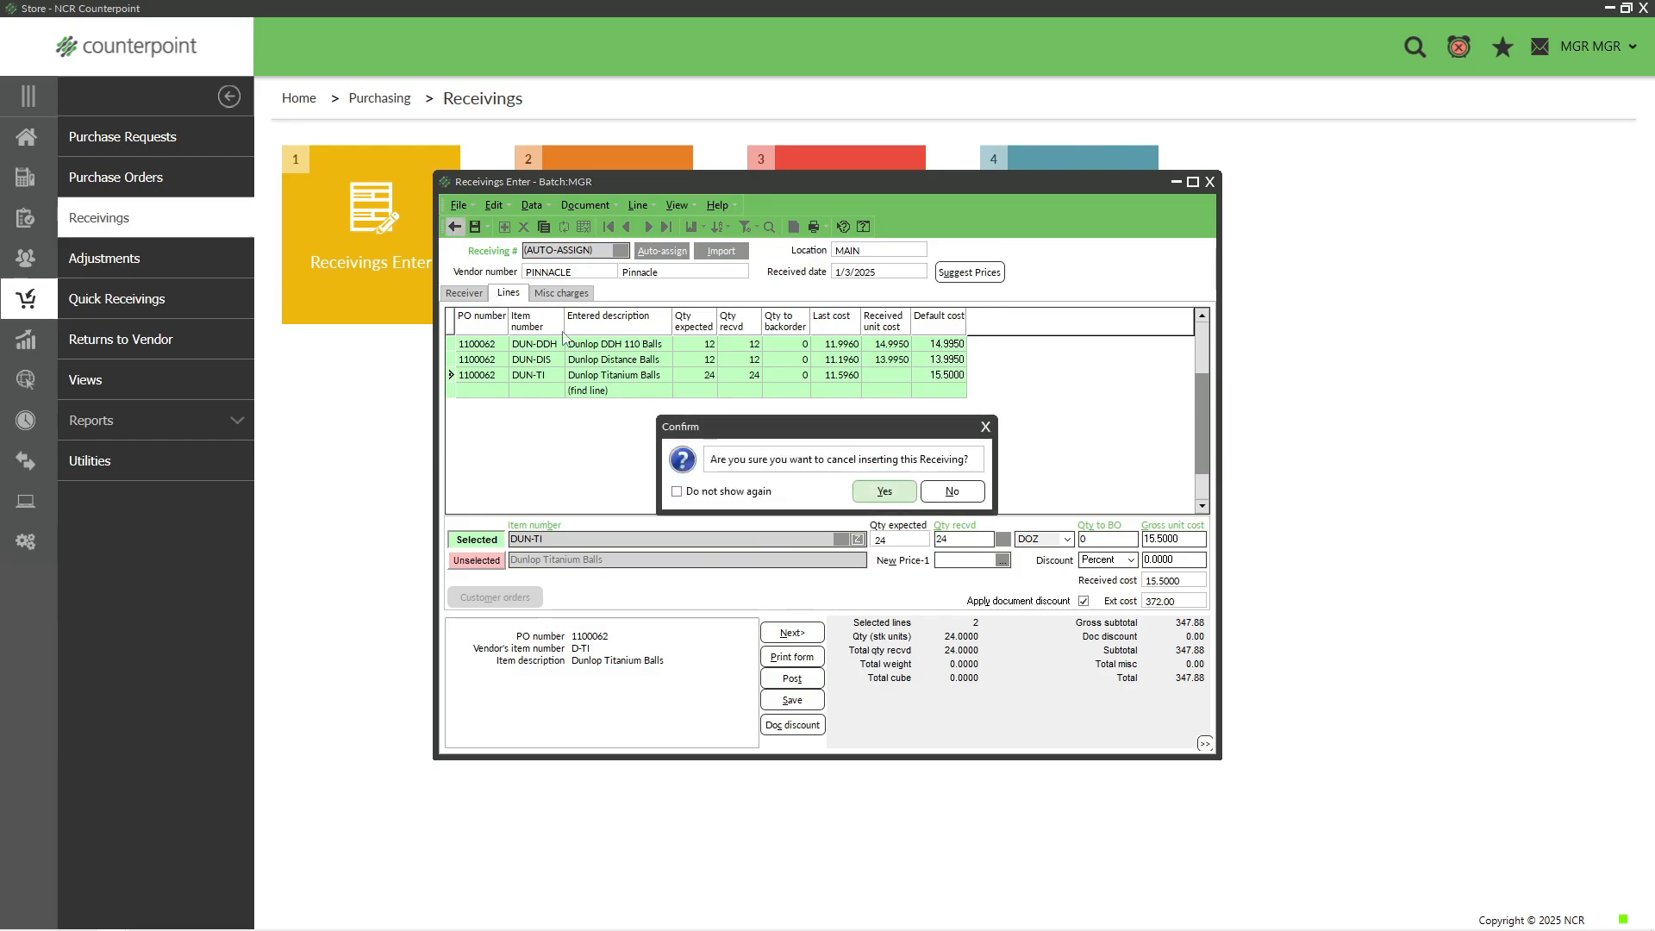
pyautogui.click(874, 492)
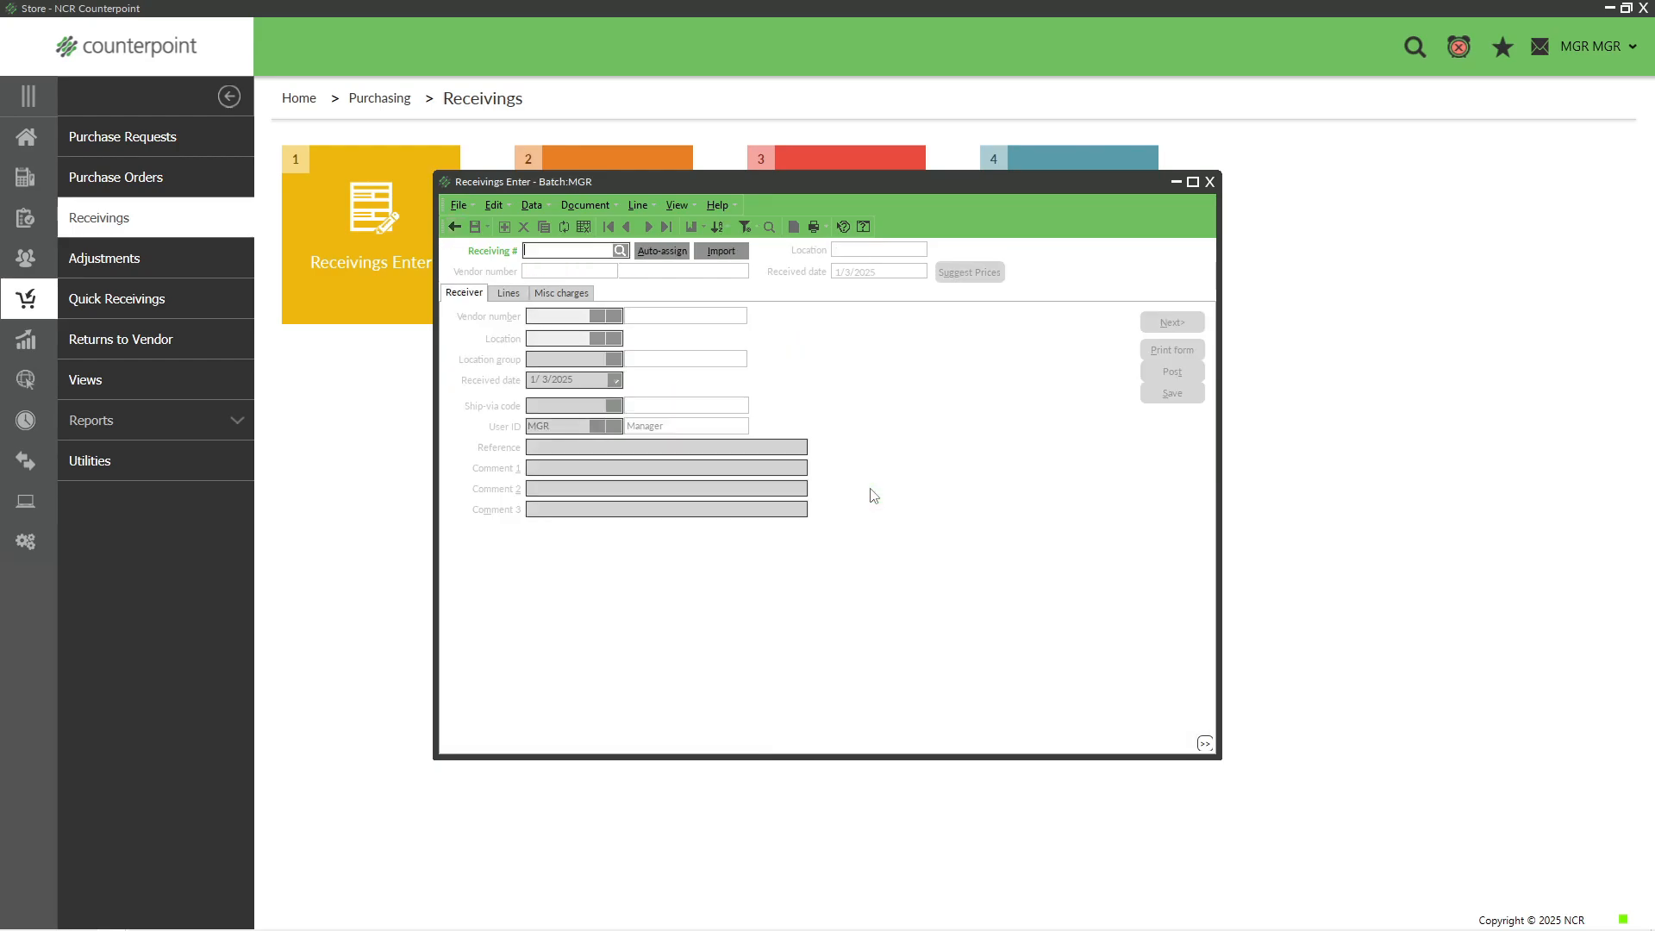
# Start an auto-assigned receiving from the PINNACLE purchase order with copied lines selected and received quantities defaulting to zero
pyautogui.click(662, 251)
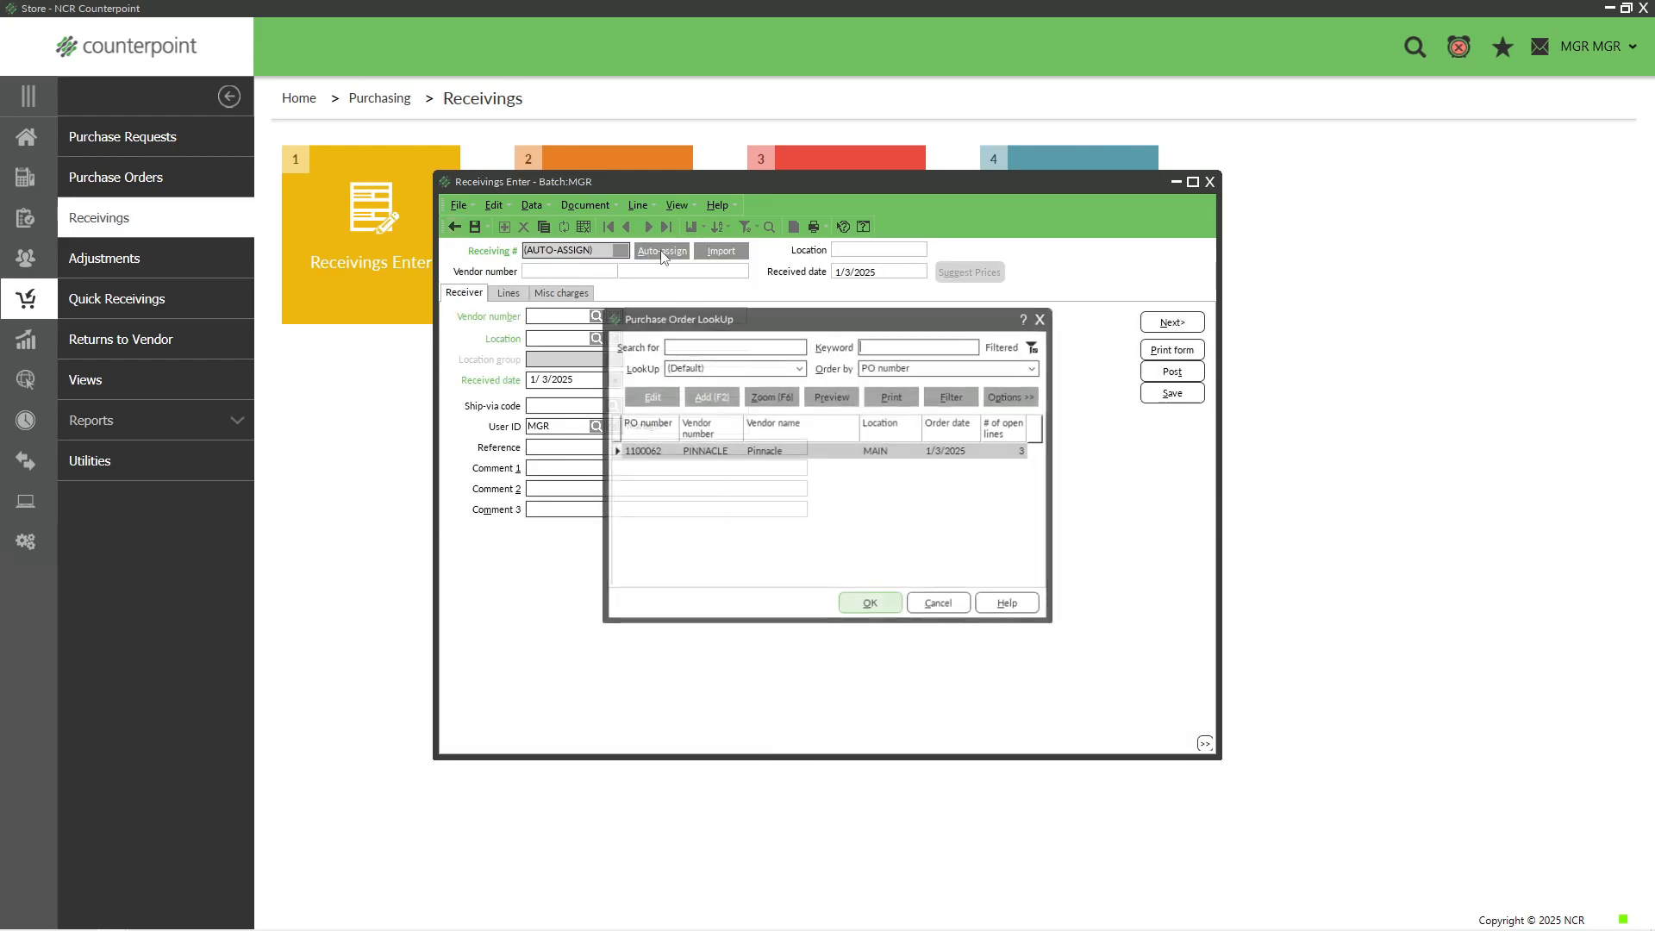
pyautogui.click(872, 604)
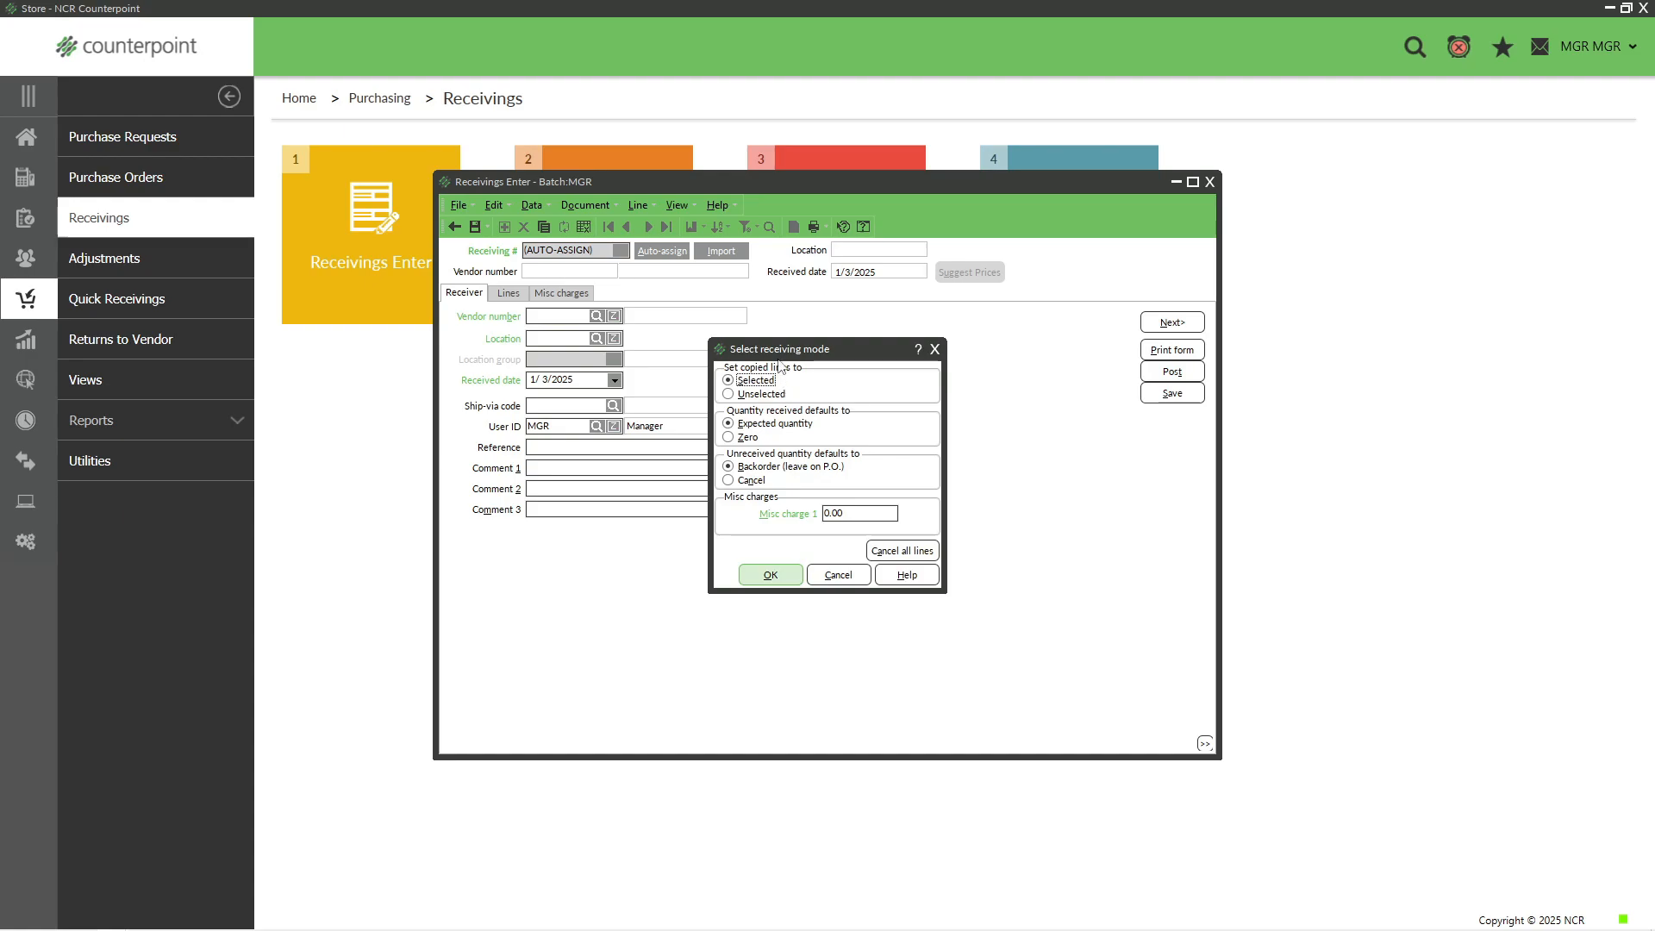
pyautogui.click(730, 438)
pyautogui.click(771, 575)
# Set the received quantity of the receiving's DUN-DDH line to 12 and select the DUN-DIS line
pyautogui.click(509, 293)
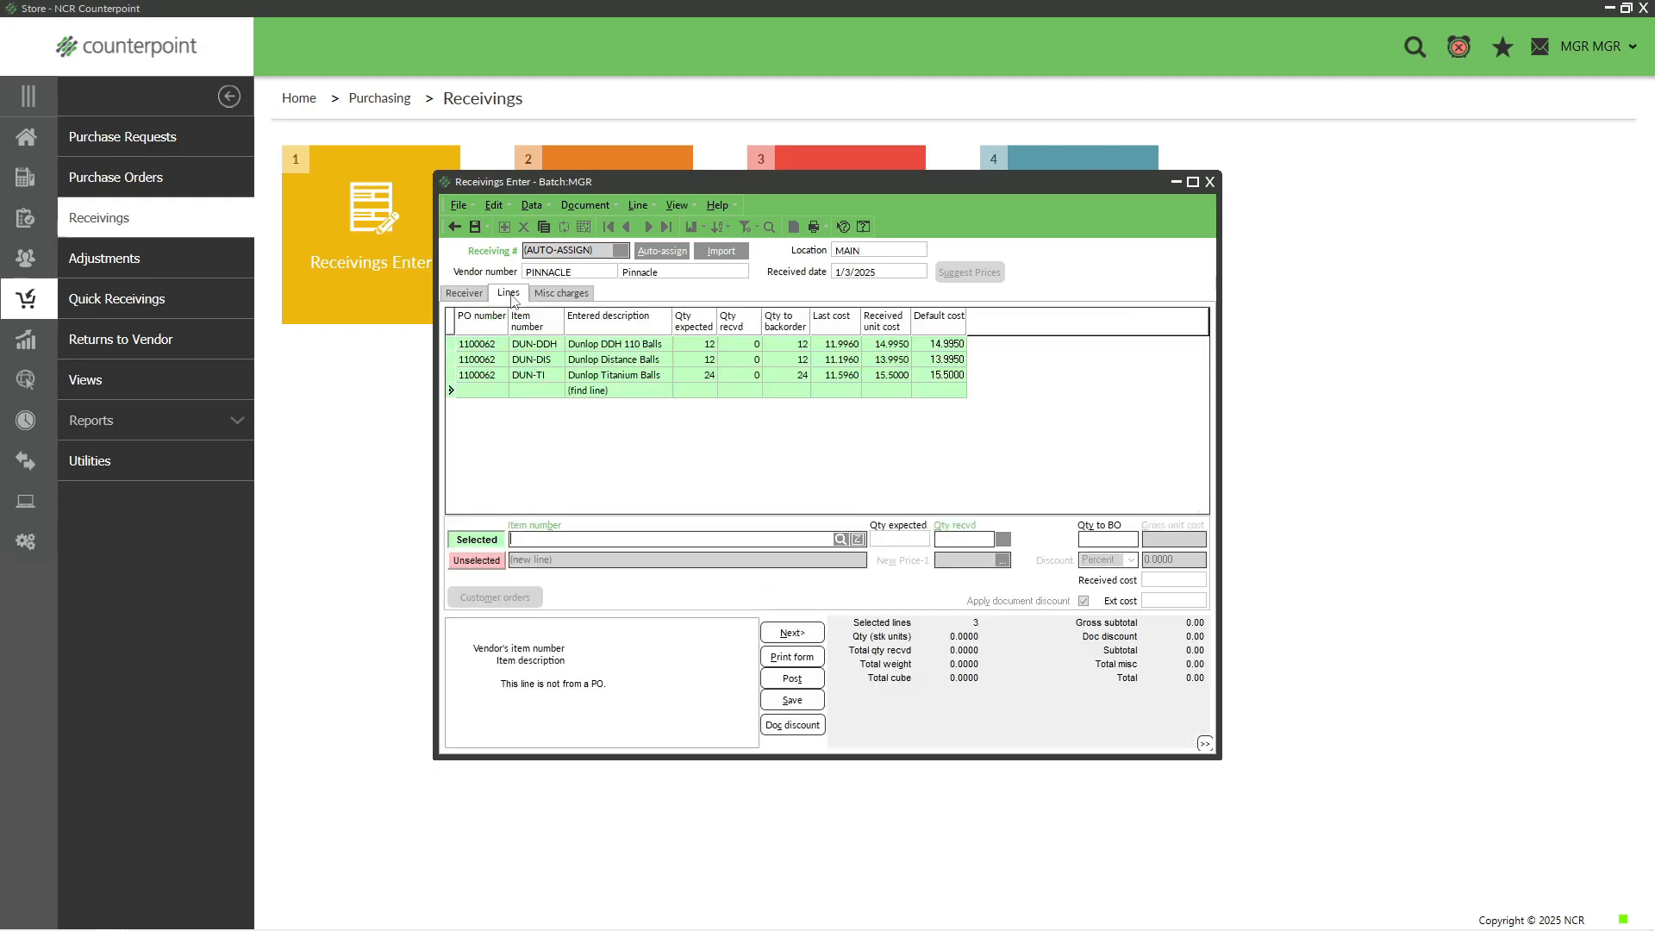
pyautogui.click(744, 345)
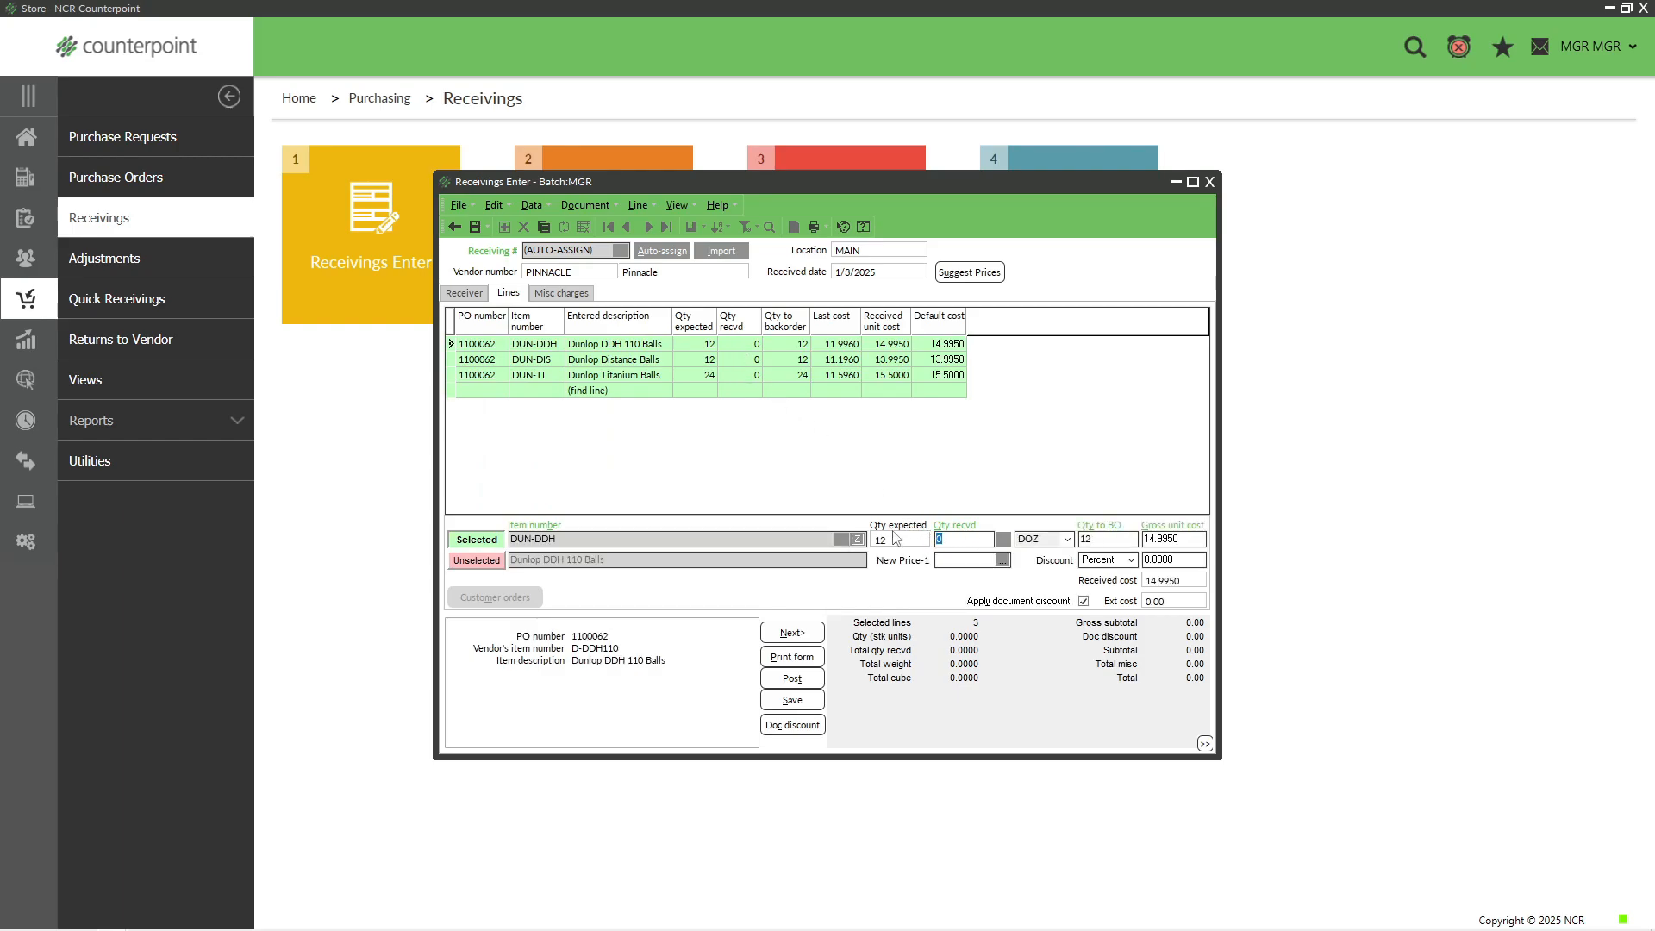
pyautogui.write('12')
pyautogui.click(750, 360)
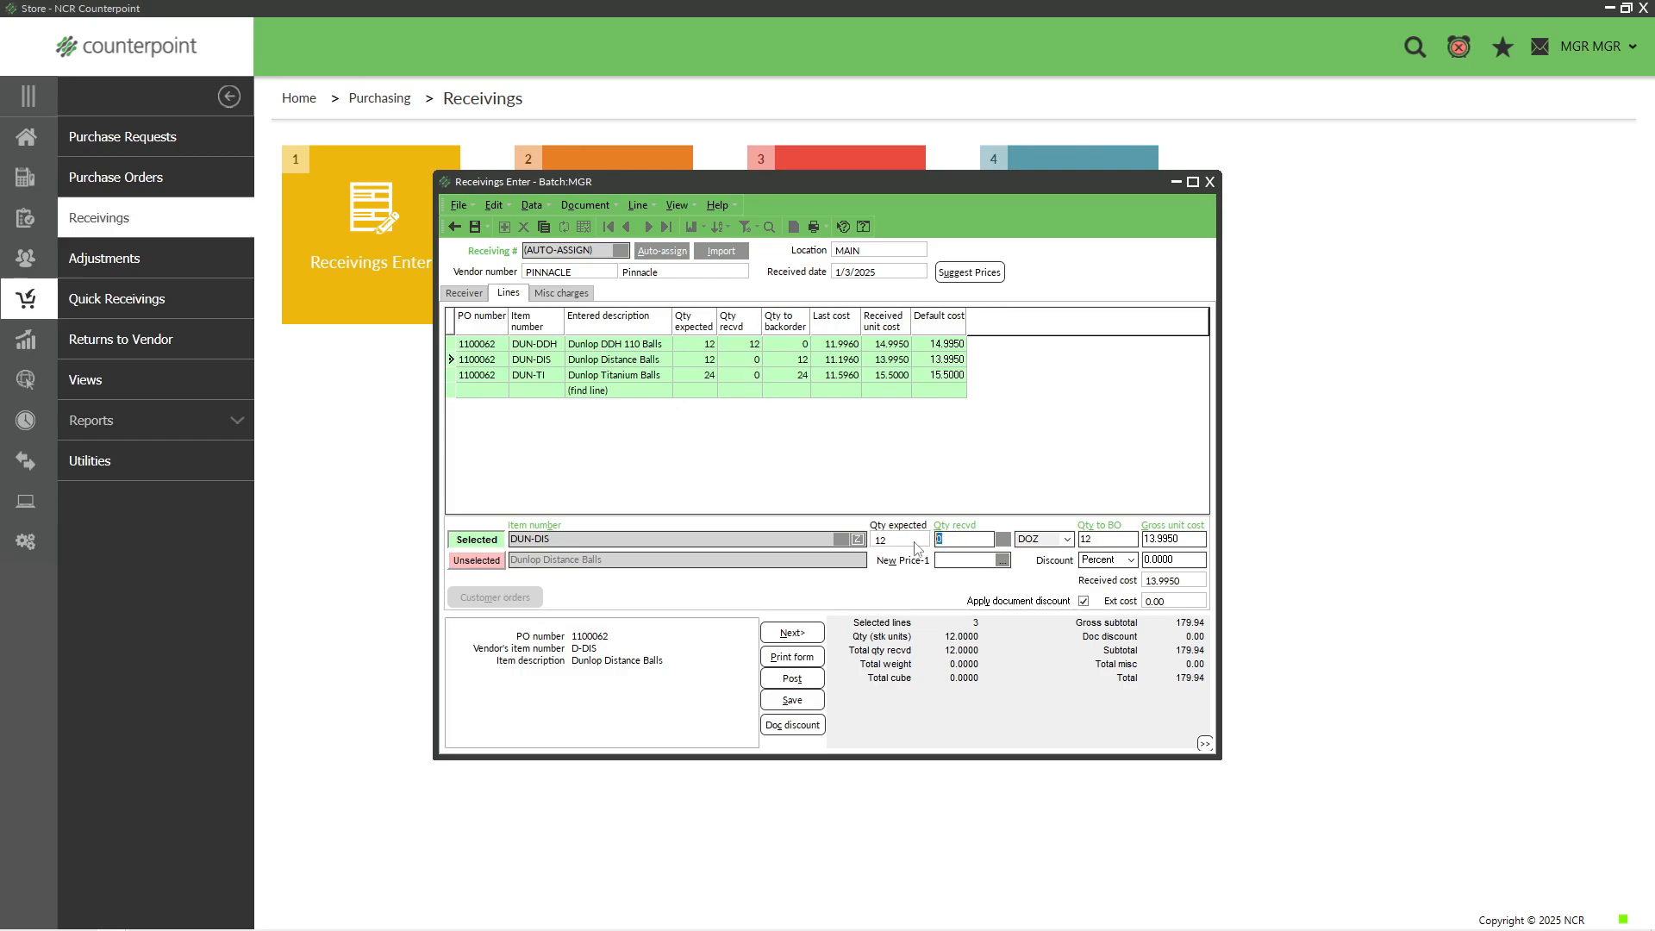
# Set the received quantity of the DUN-DIS line to 12 and post the receiving with the DUN-TI line left on backorder
pyautogui.write('12')
pyautogui.click(782, 379)
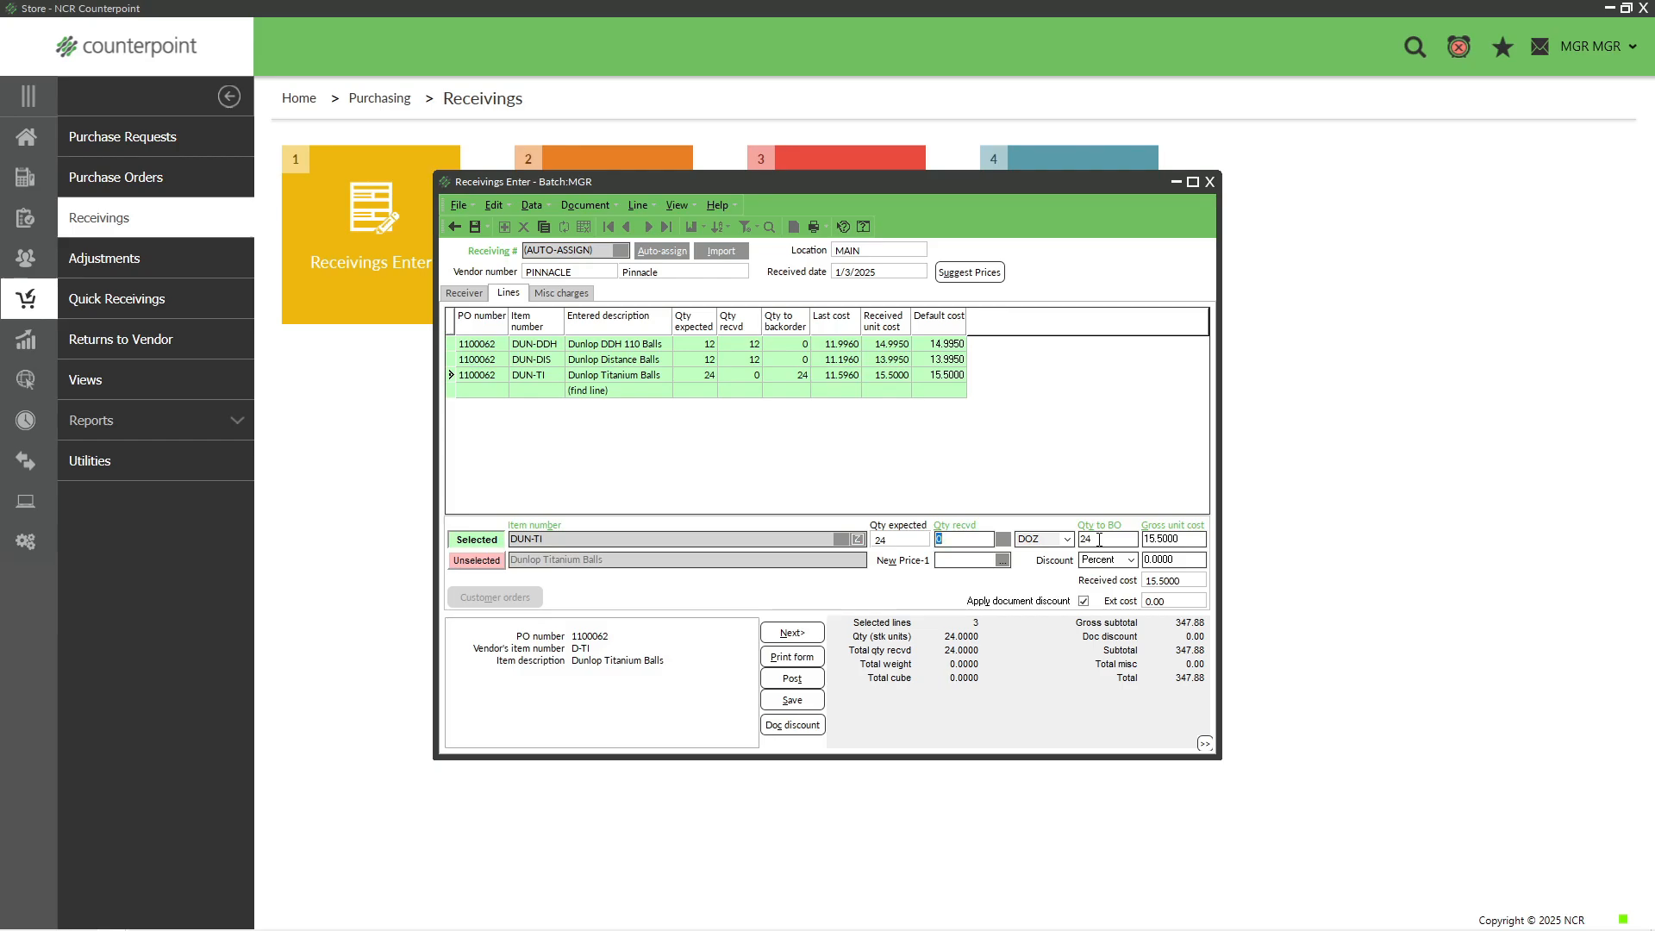
pyautogui.click(795, 681)
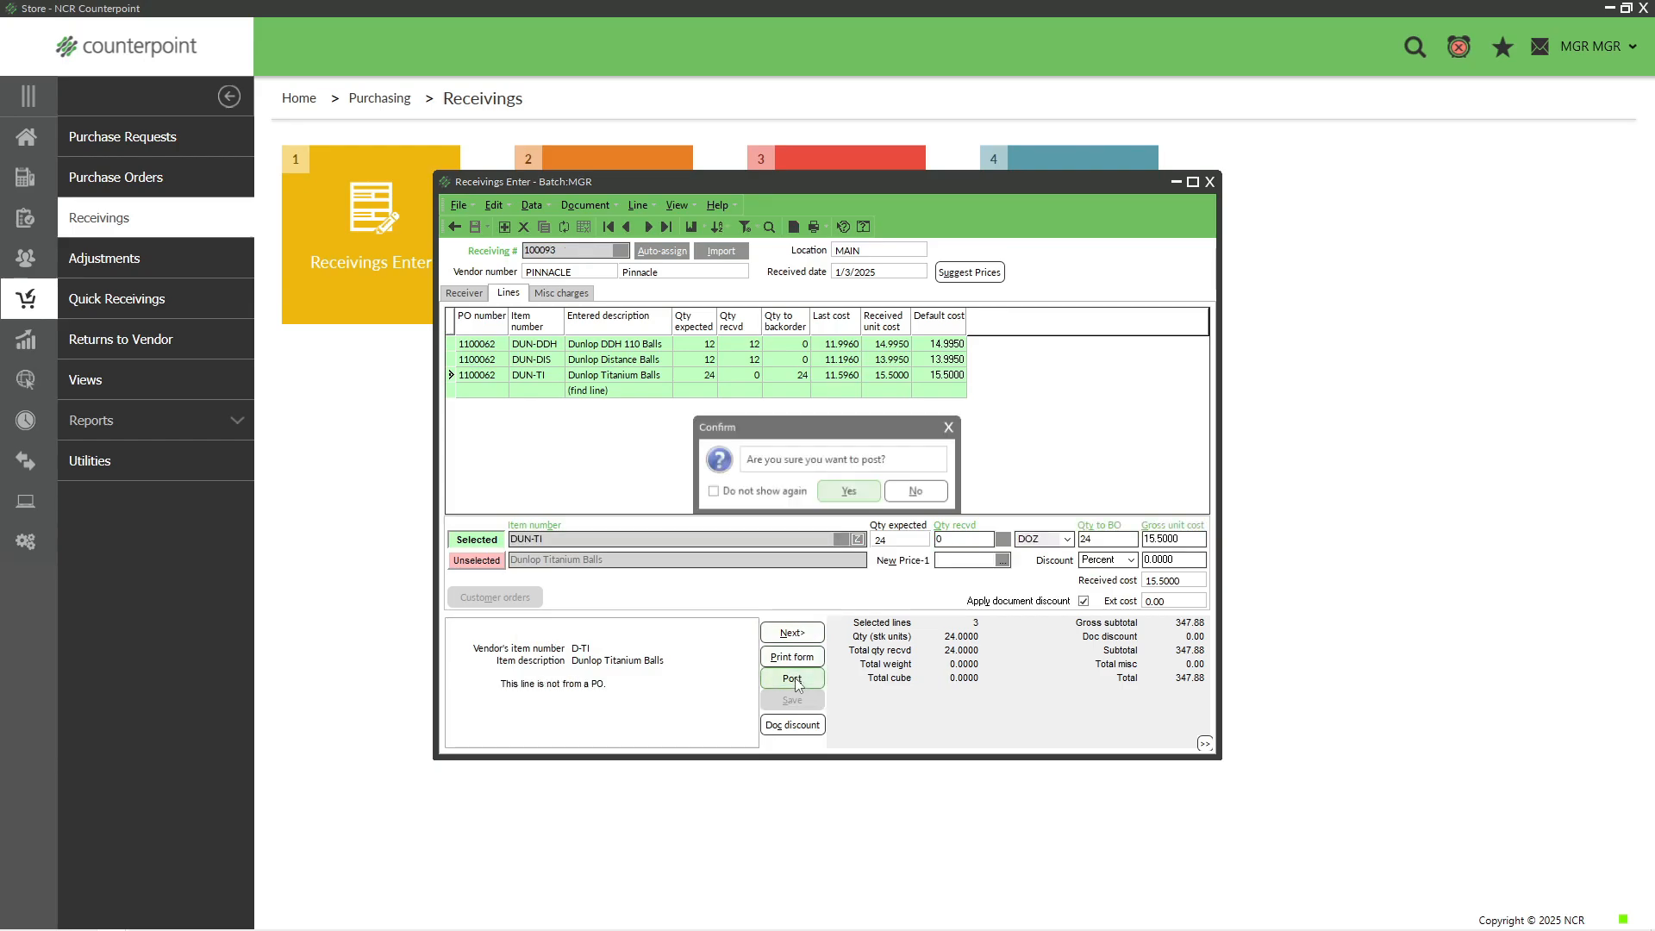
pyautogui.click(845, 493)
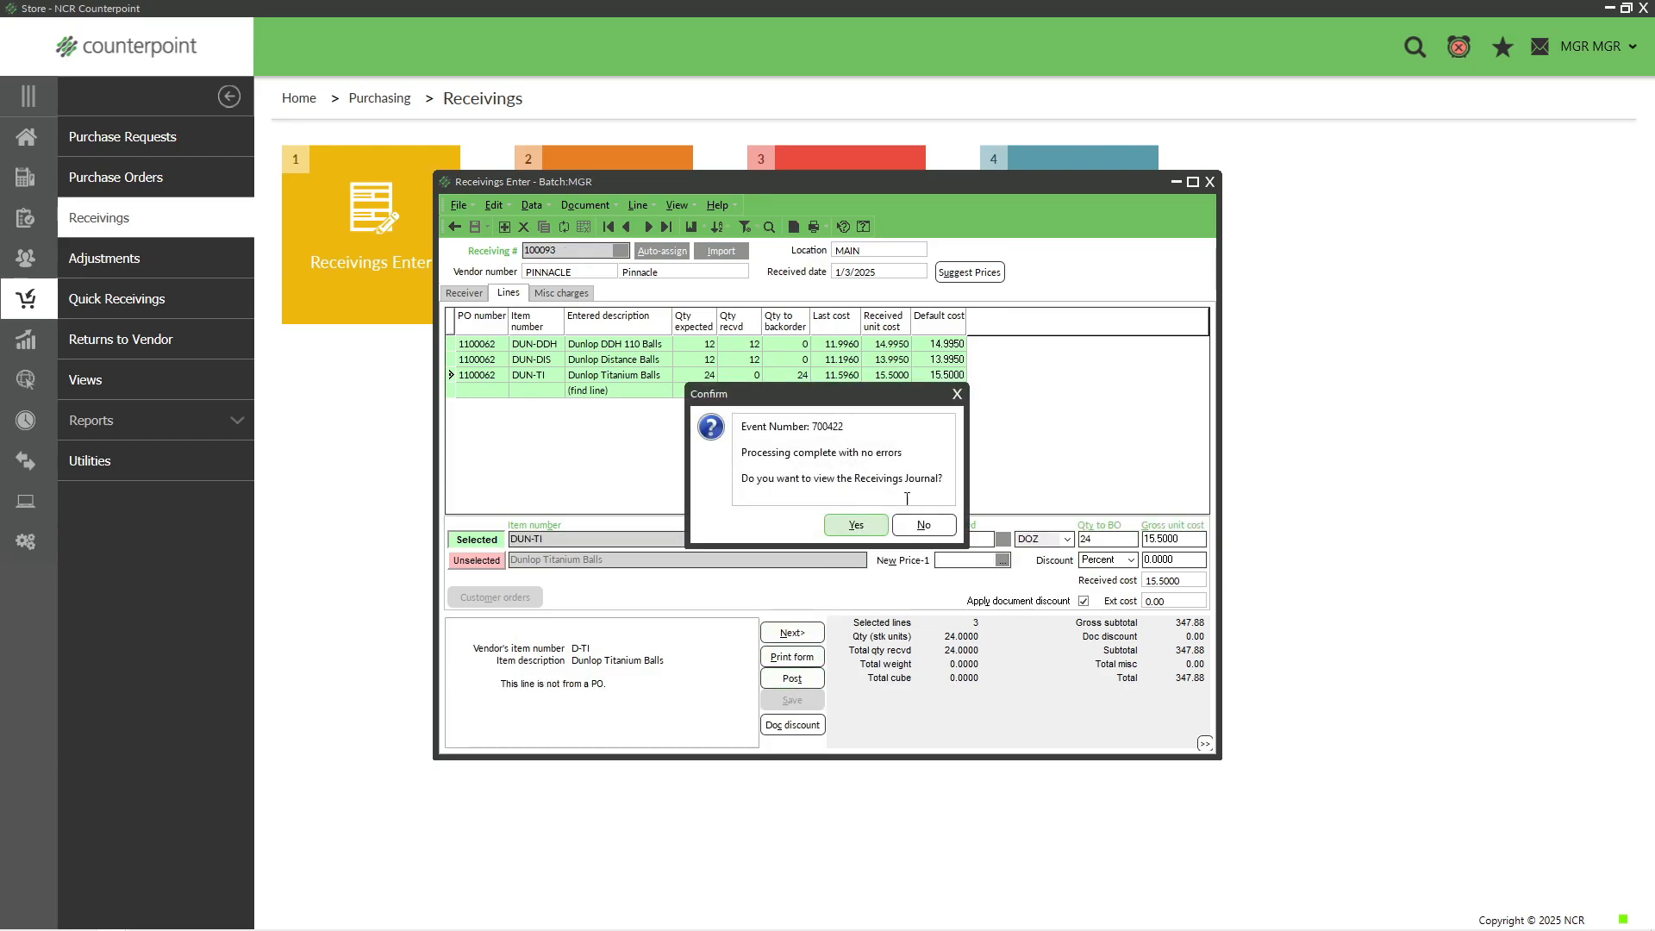
# Skip the Receivings Journal, review the posted receiving's receiver form, and close the preview
pyautogui.click(923, 526)
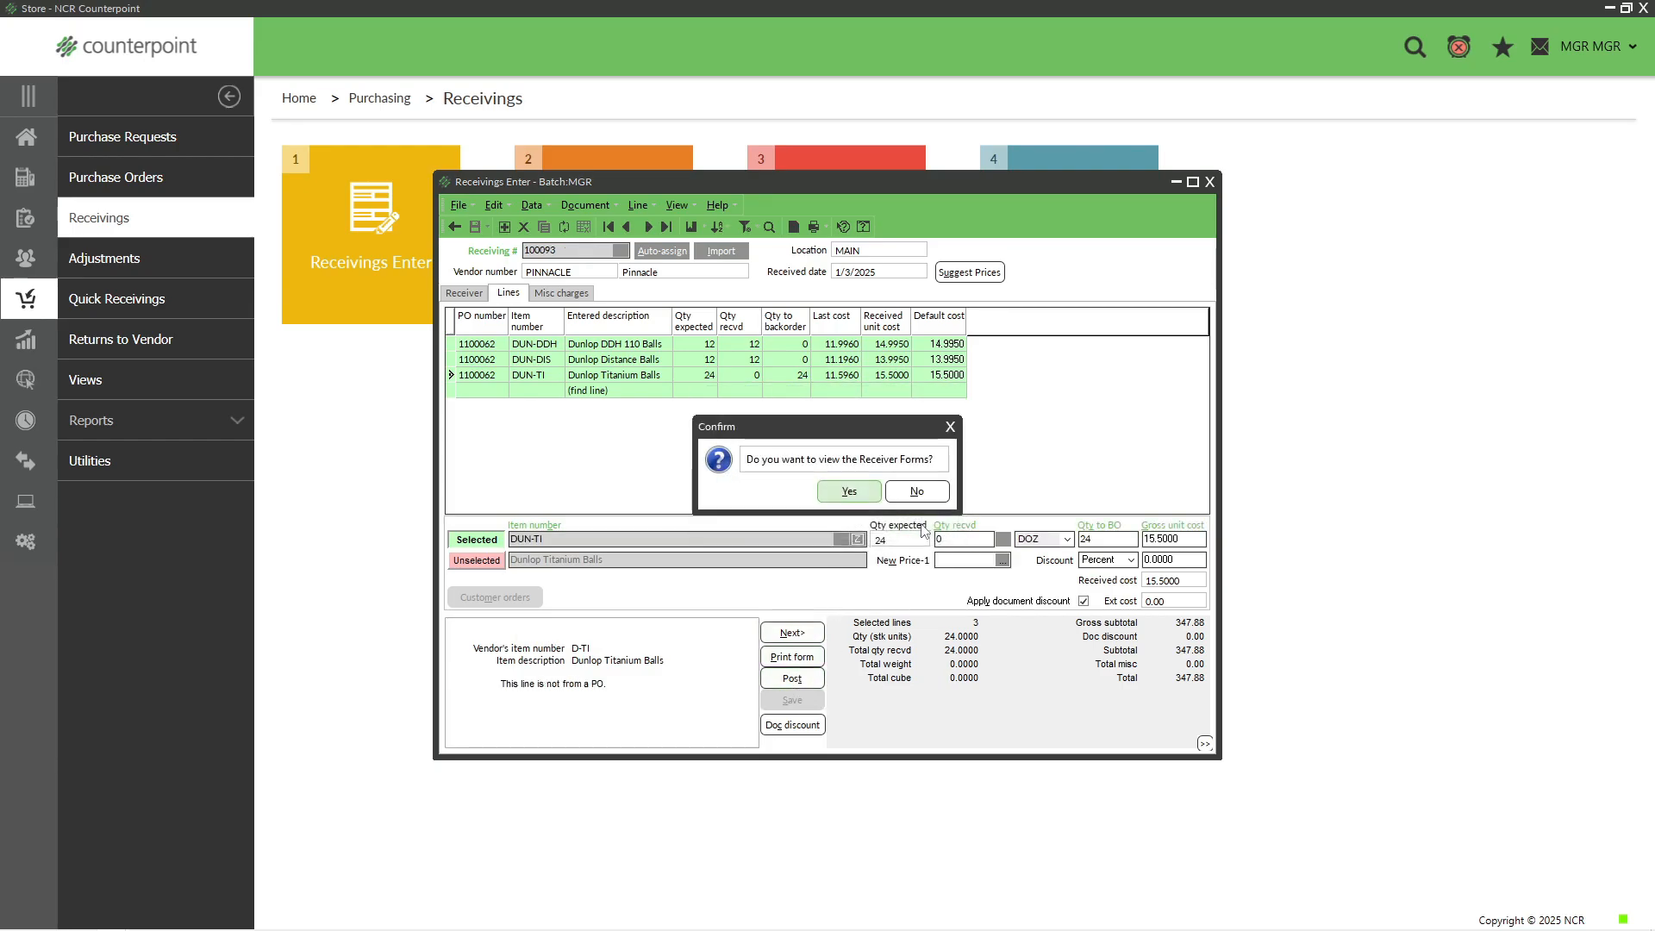
pyautogui.click(846, 493)
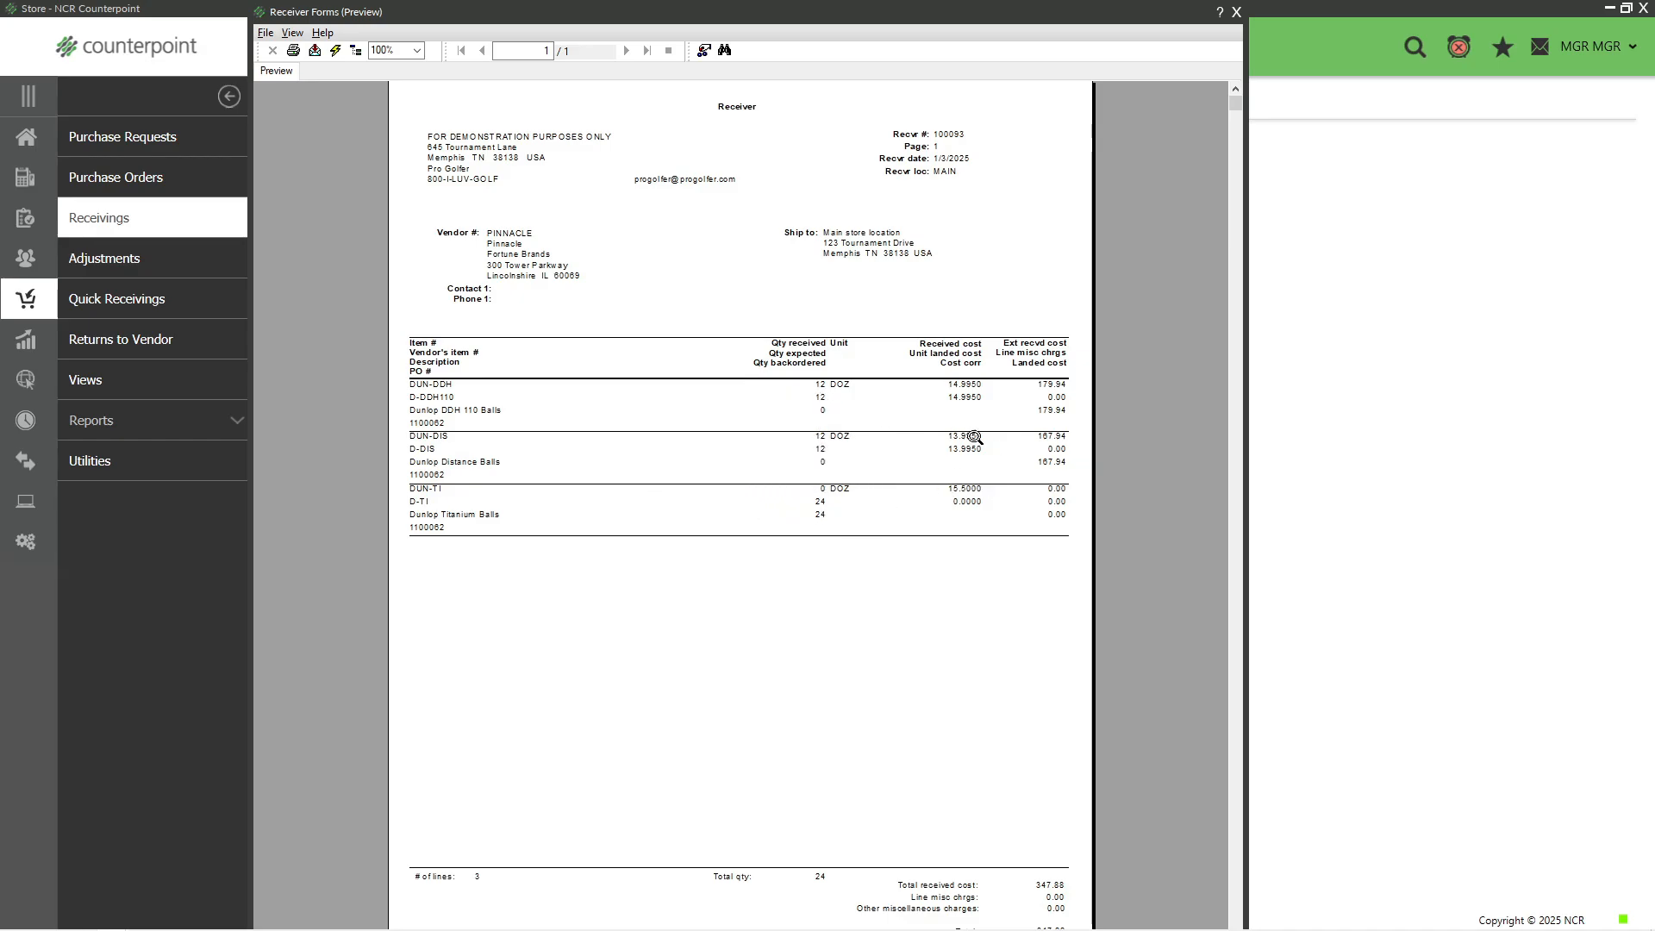
pyautogui.click(1236, 13)
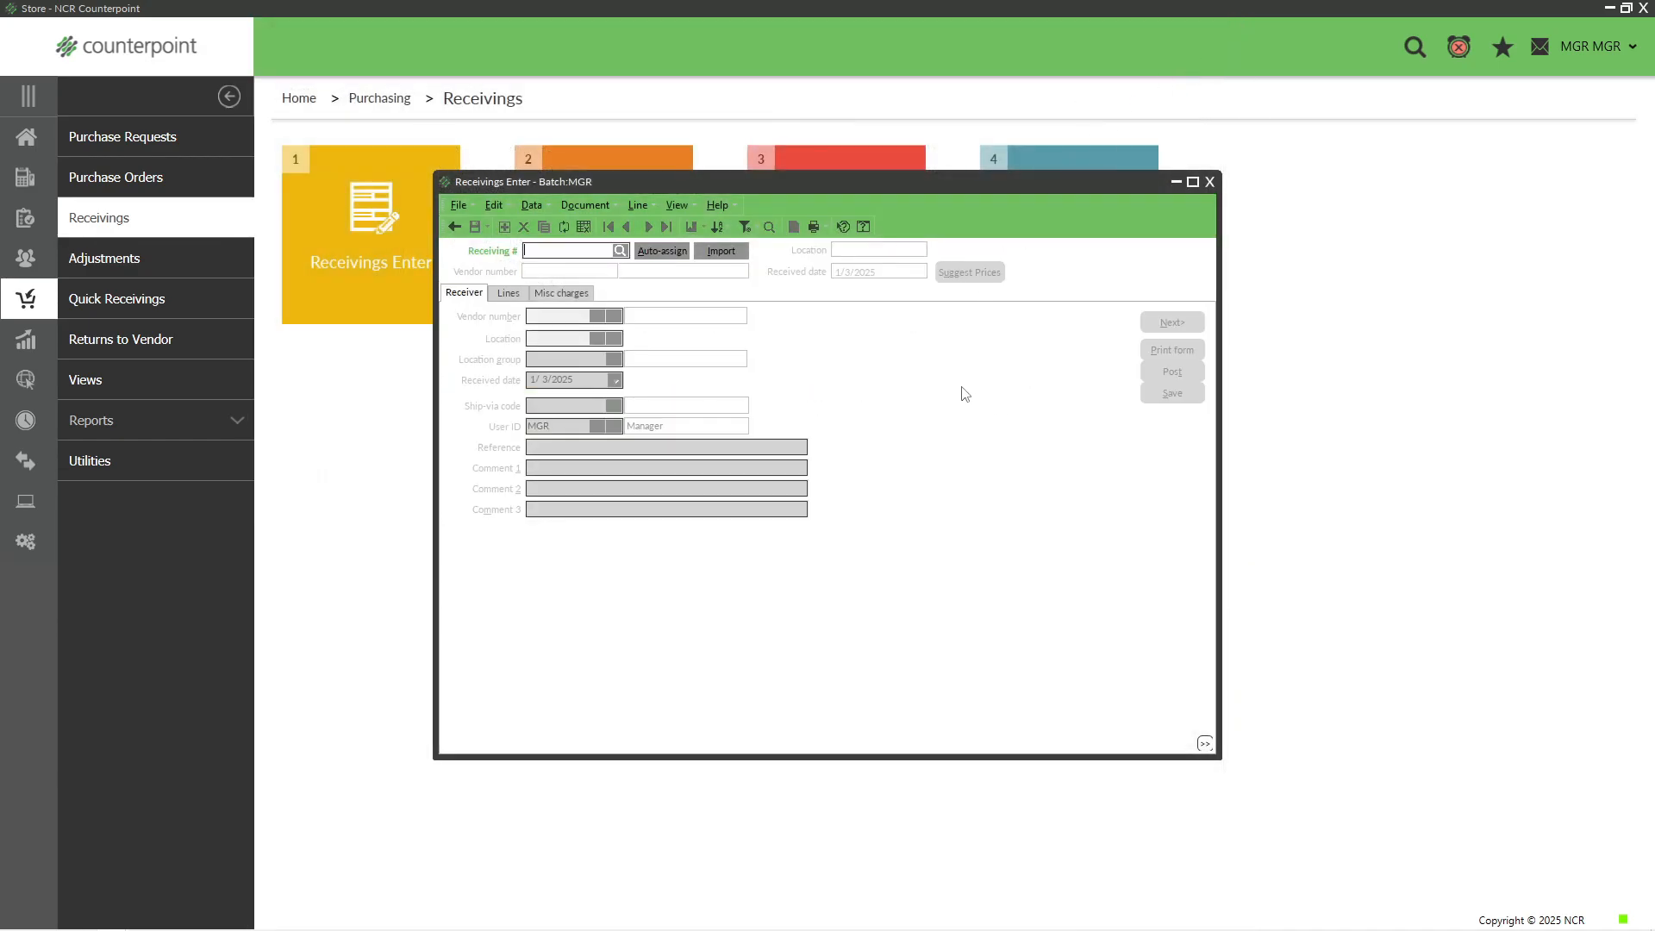
# Start an auto-assigned receiving from the open PINNACLE purchase order with received quantities defaulting to the expected quantity
pyautogui.click(661, 251)
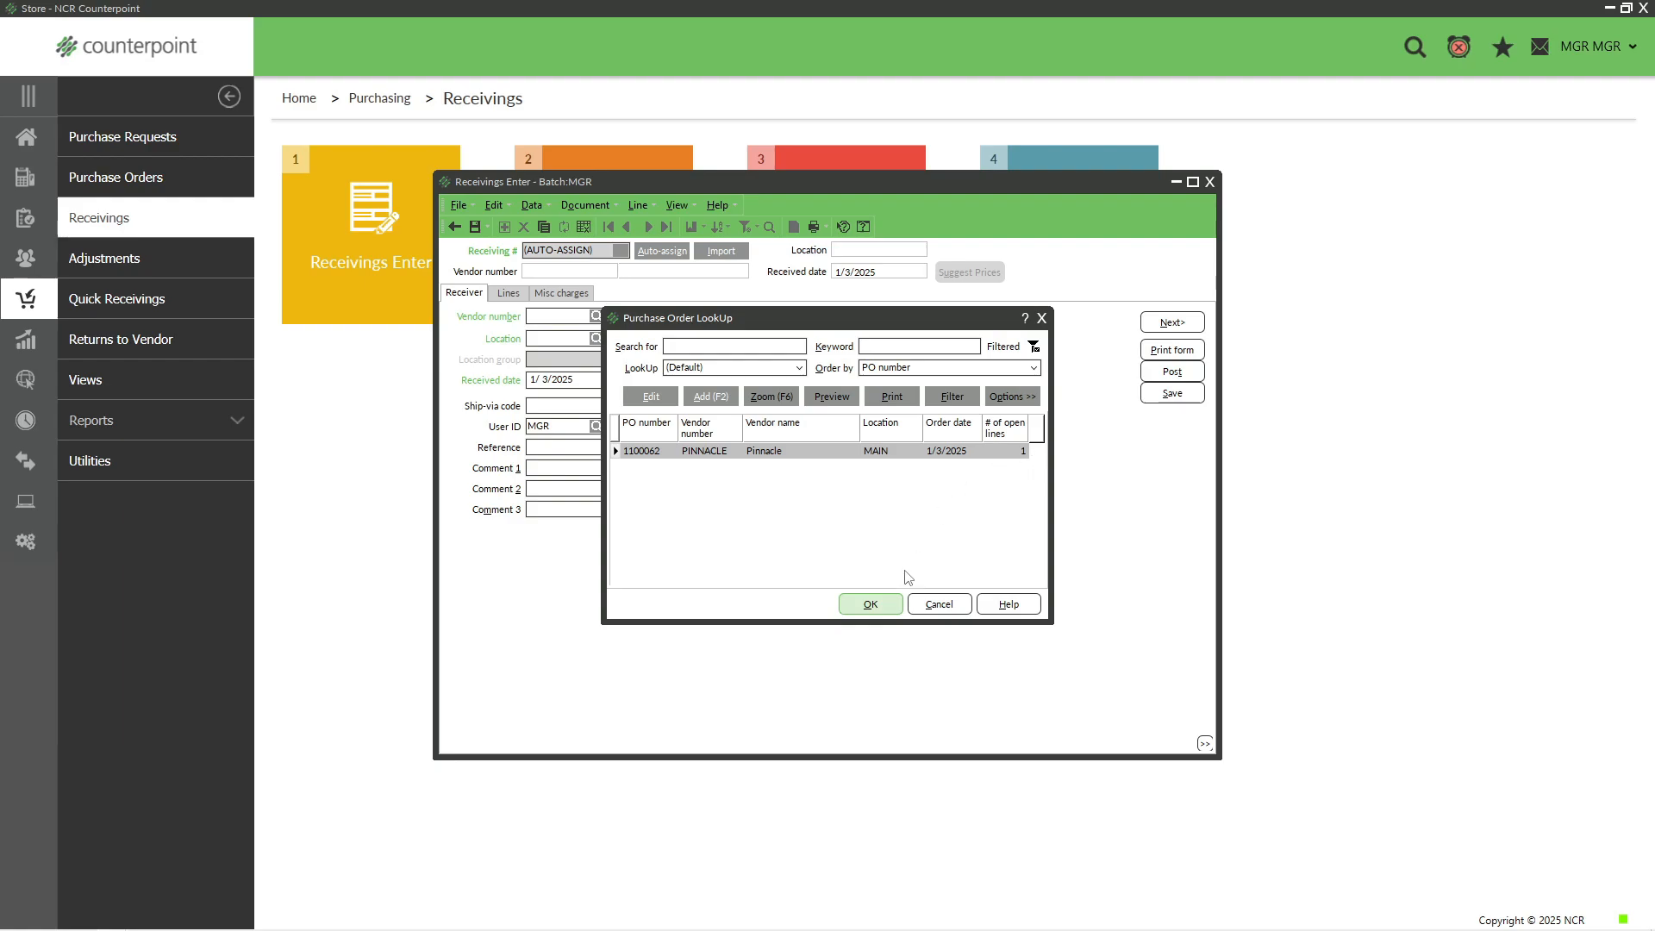
pyautogui.click(881, 606)
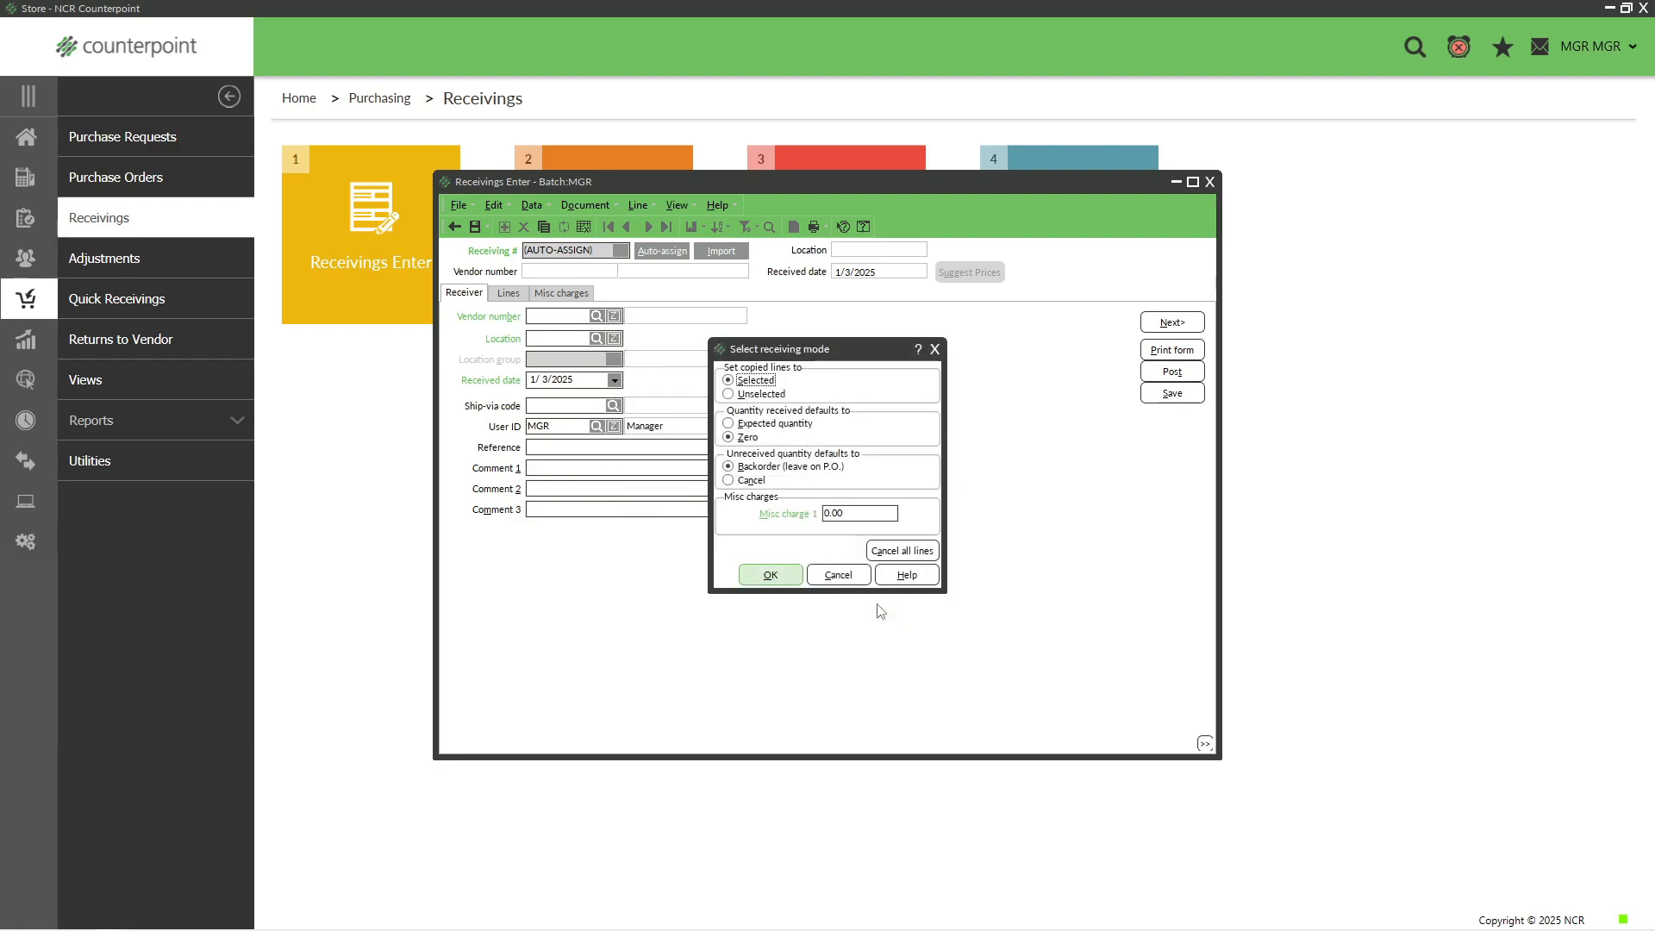
pyautogui.click(741, 423)
pyautogui.click(771, 575)
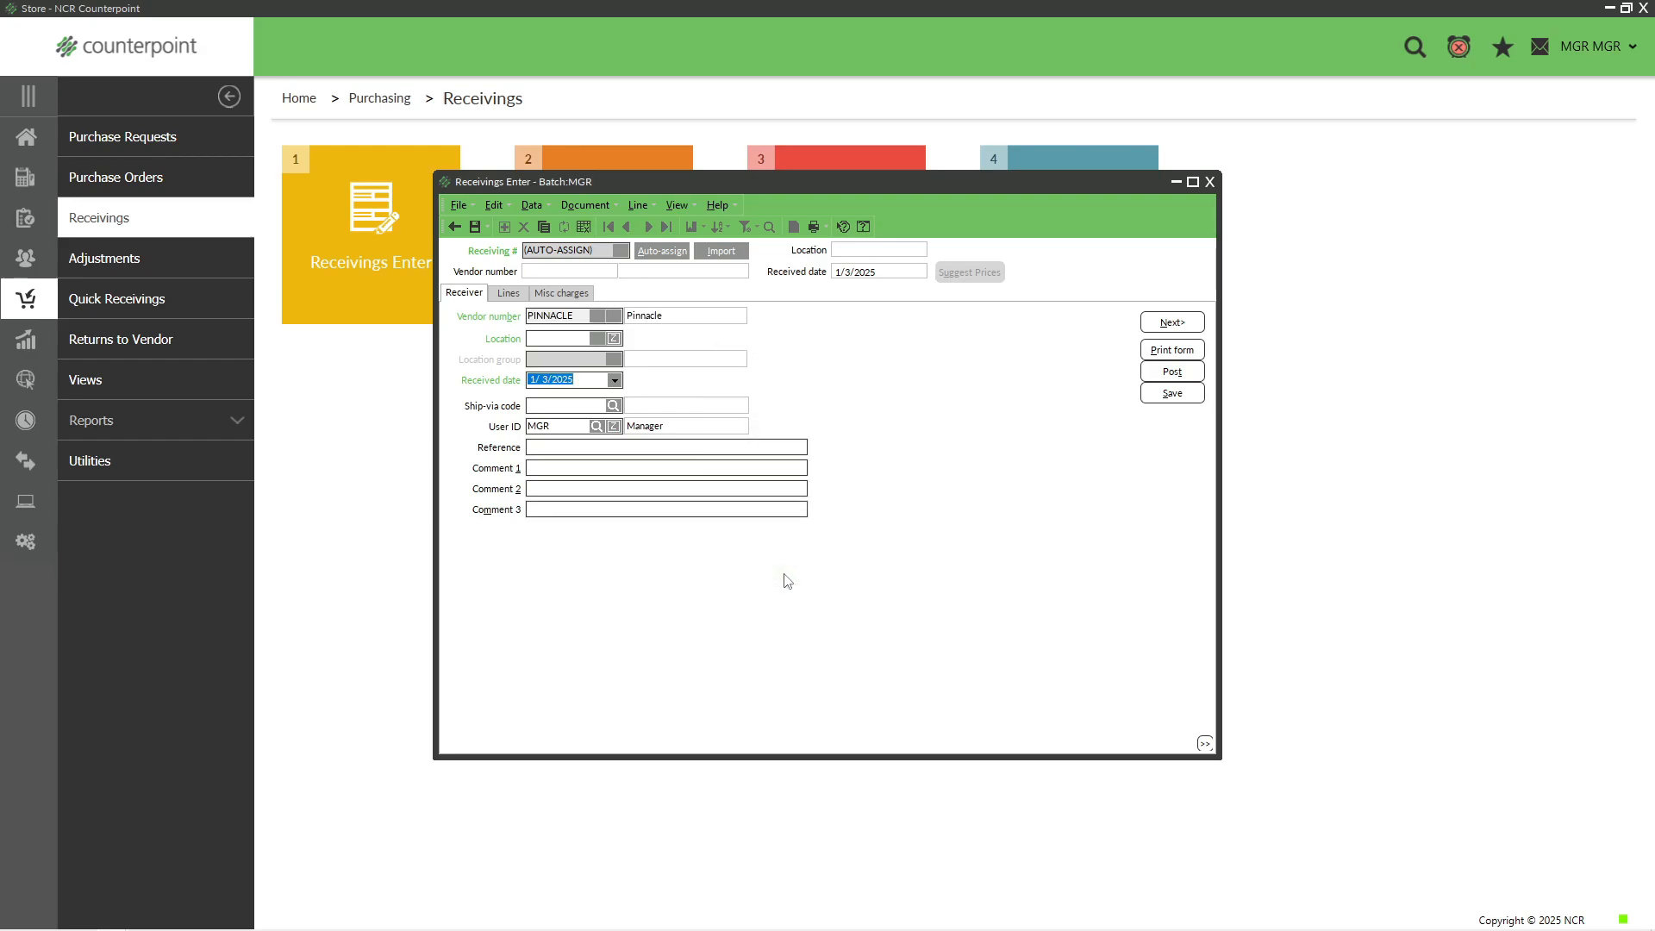
# Set the DUN-TI line's received quantity to 12 and its backorder quantity to 0
pyautogui.click(509, 294)
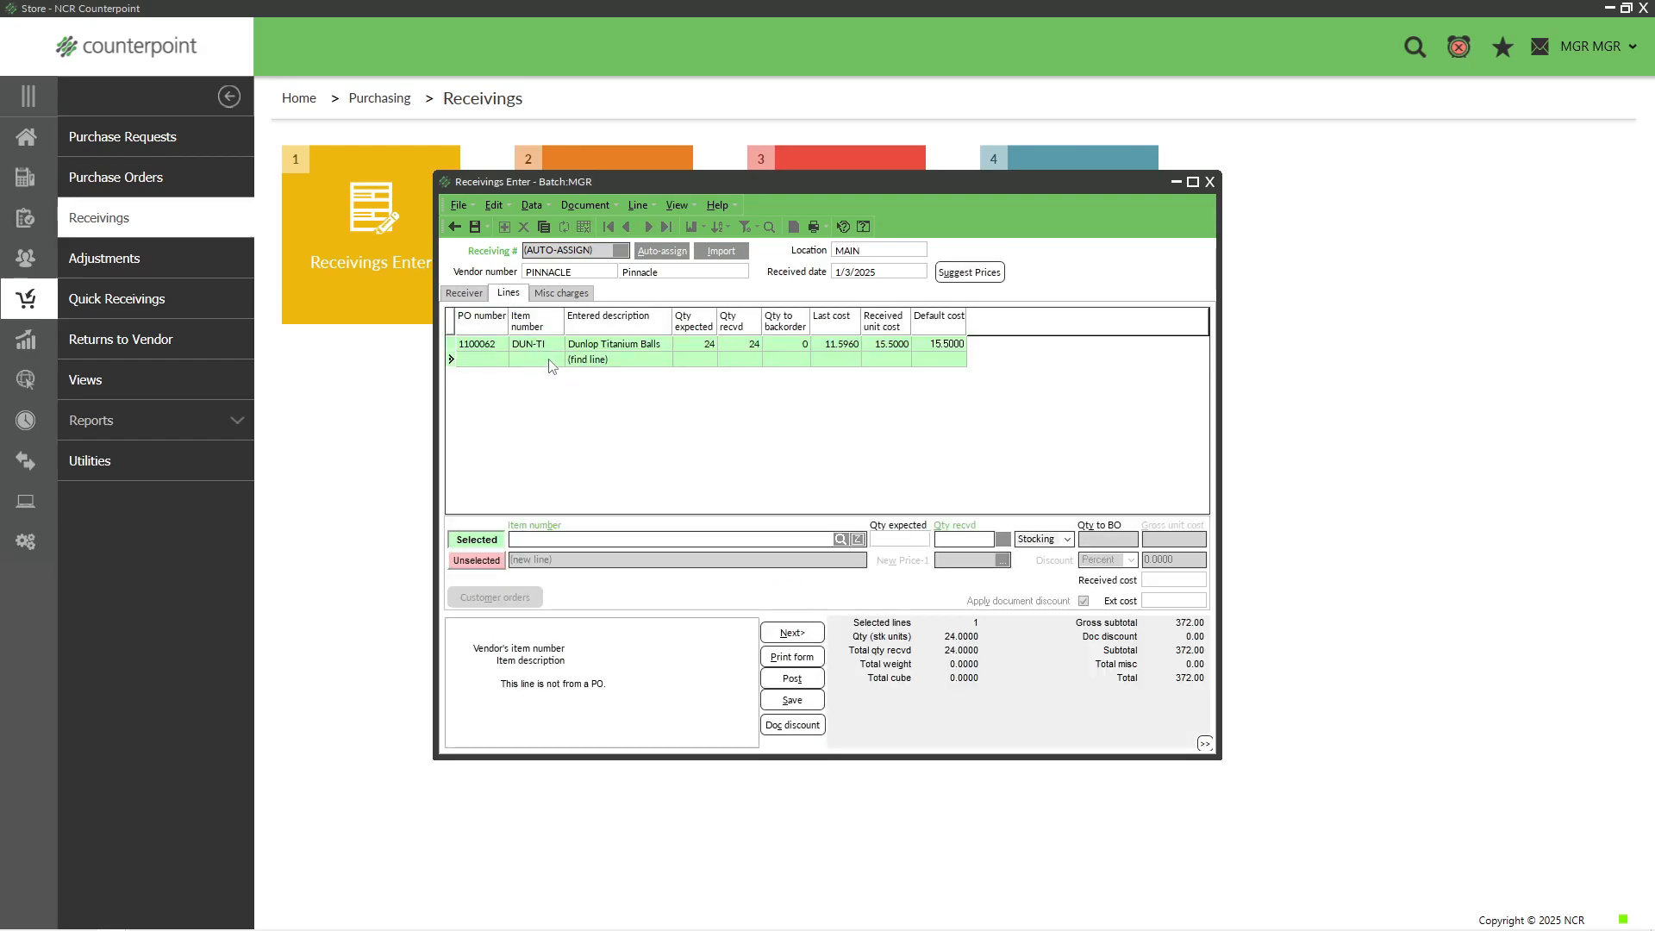
pyautogui.click(624, 345)
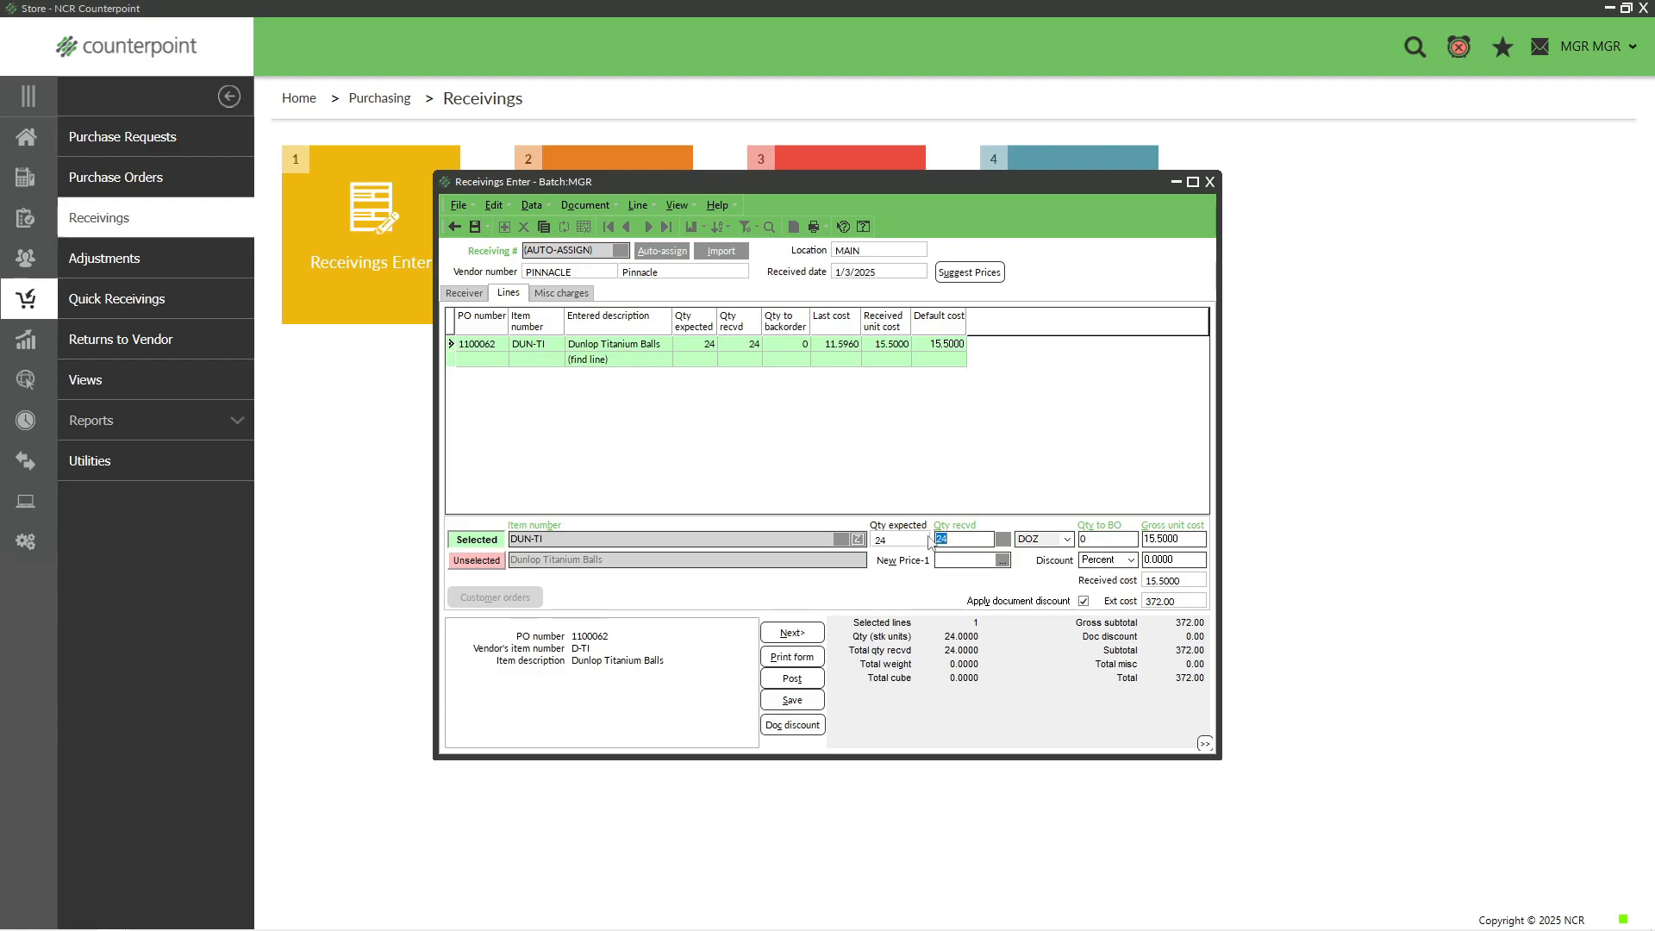
pyautogui.click(969, 541)
pyautogui.write('12')
pyautogui.click(1112, 540)
pyautogui.write('0')
pyautogui.press('Return')
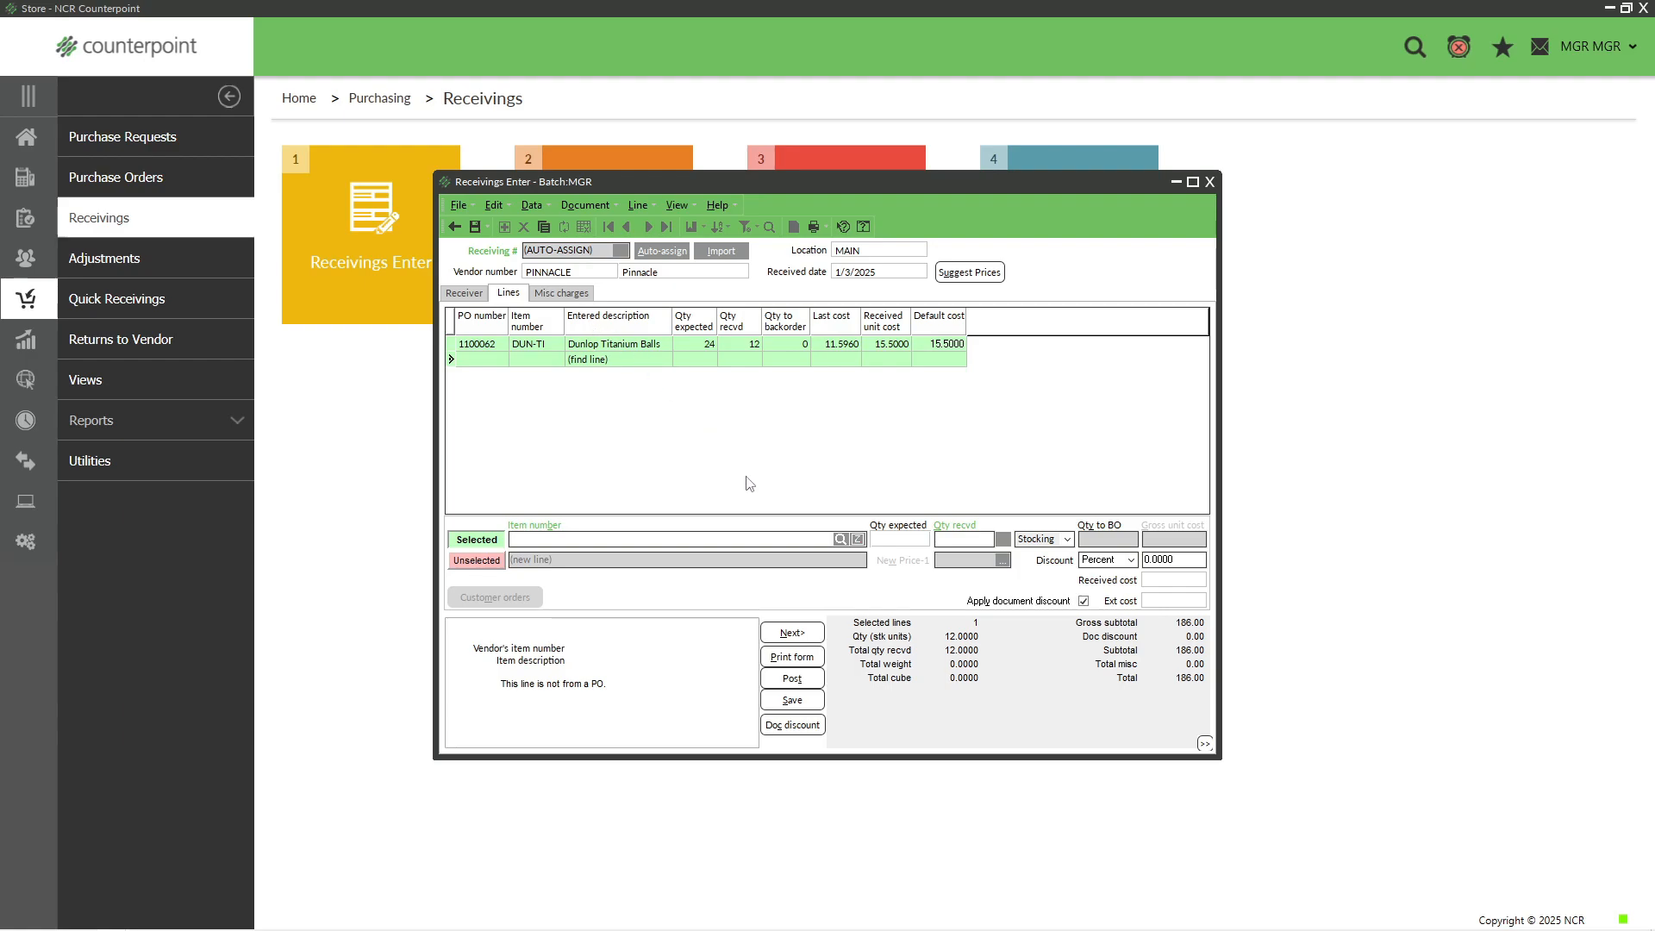
# Post the DUN-TI receiving without viewing the Receivings Journal or the receiver forms
pyautogui.click(791, 679)
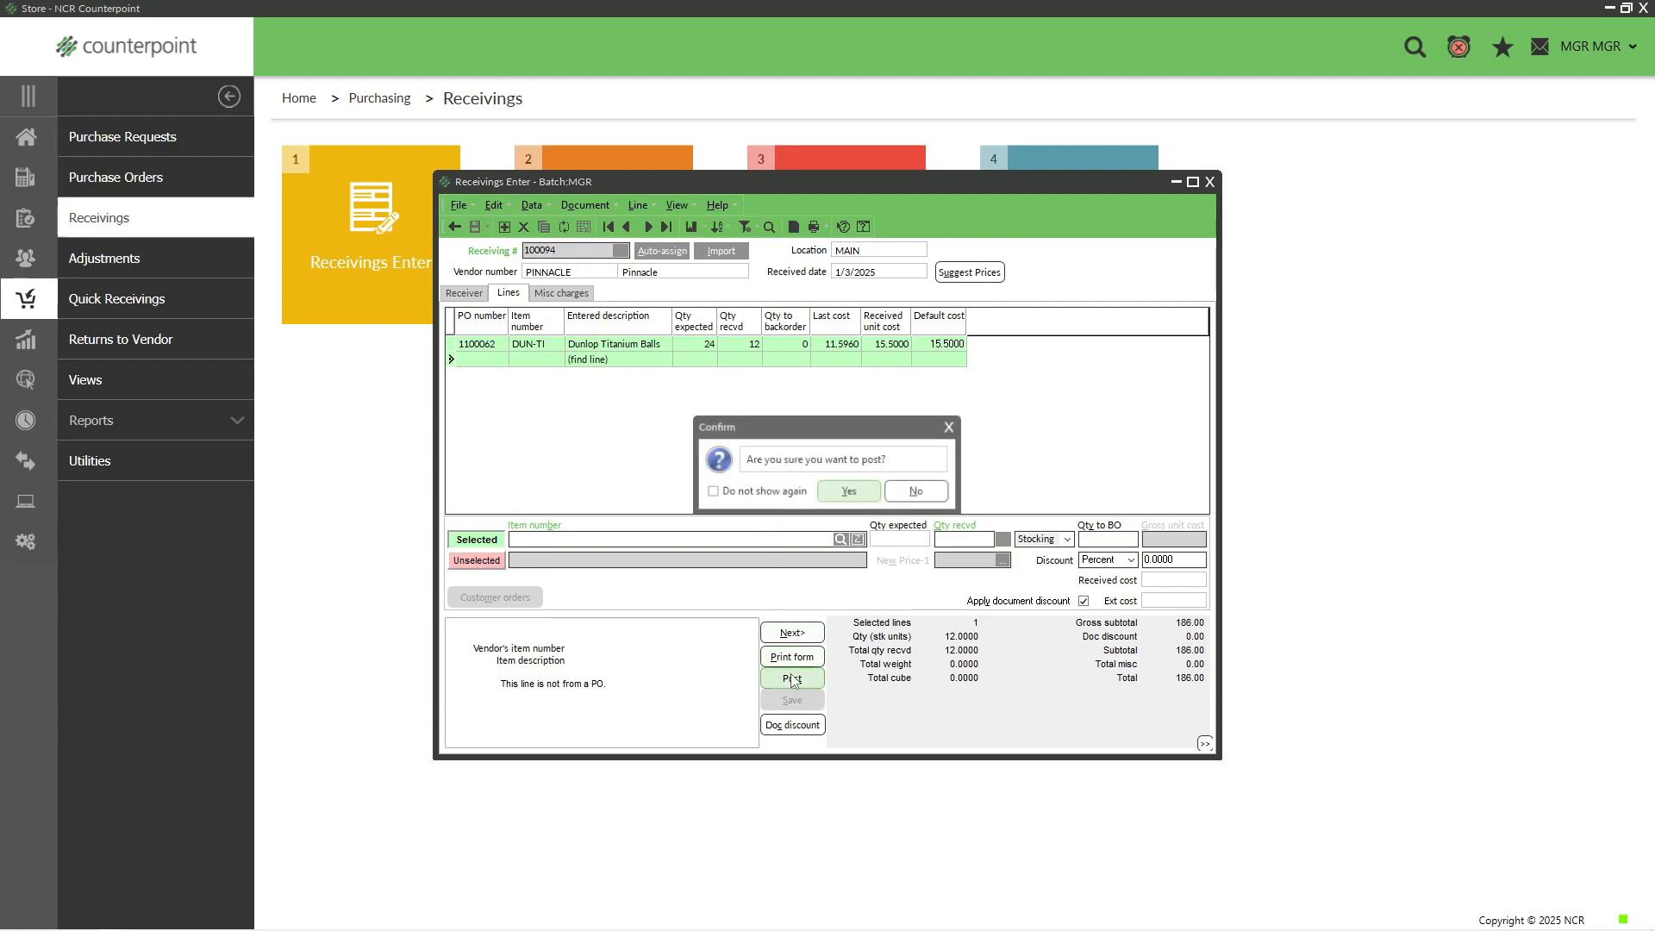
pyautogui.click(847, 492)
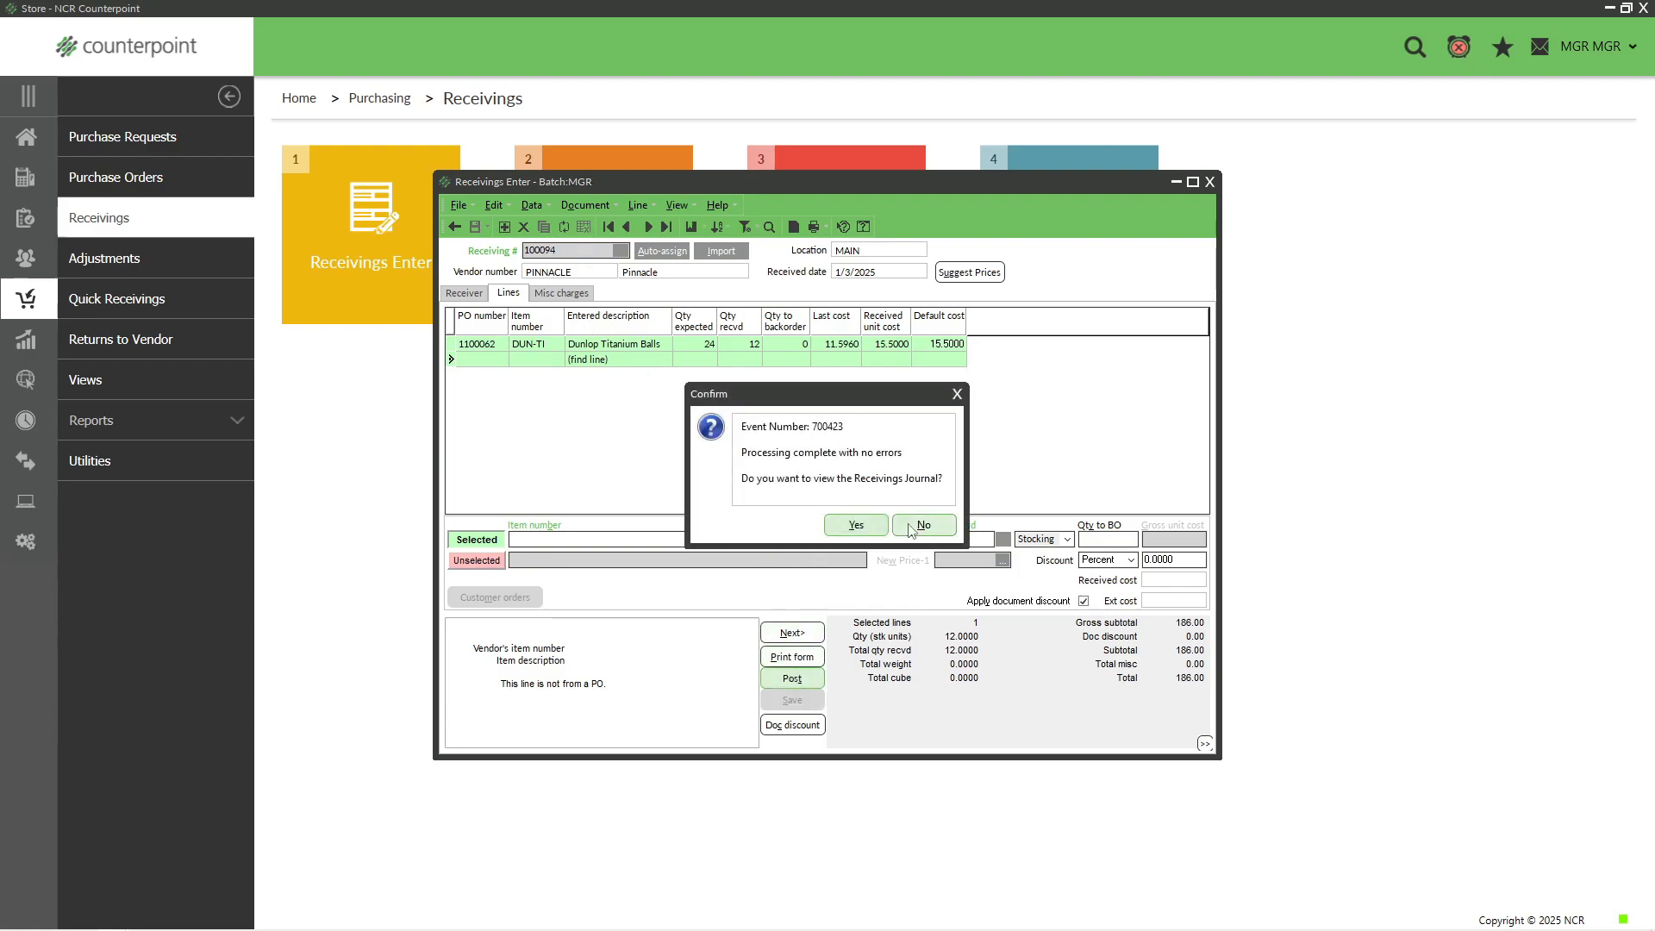
pyautogui.click(920, 525)
pyautogui.click(902, 492)
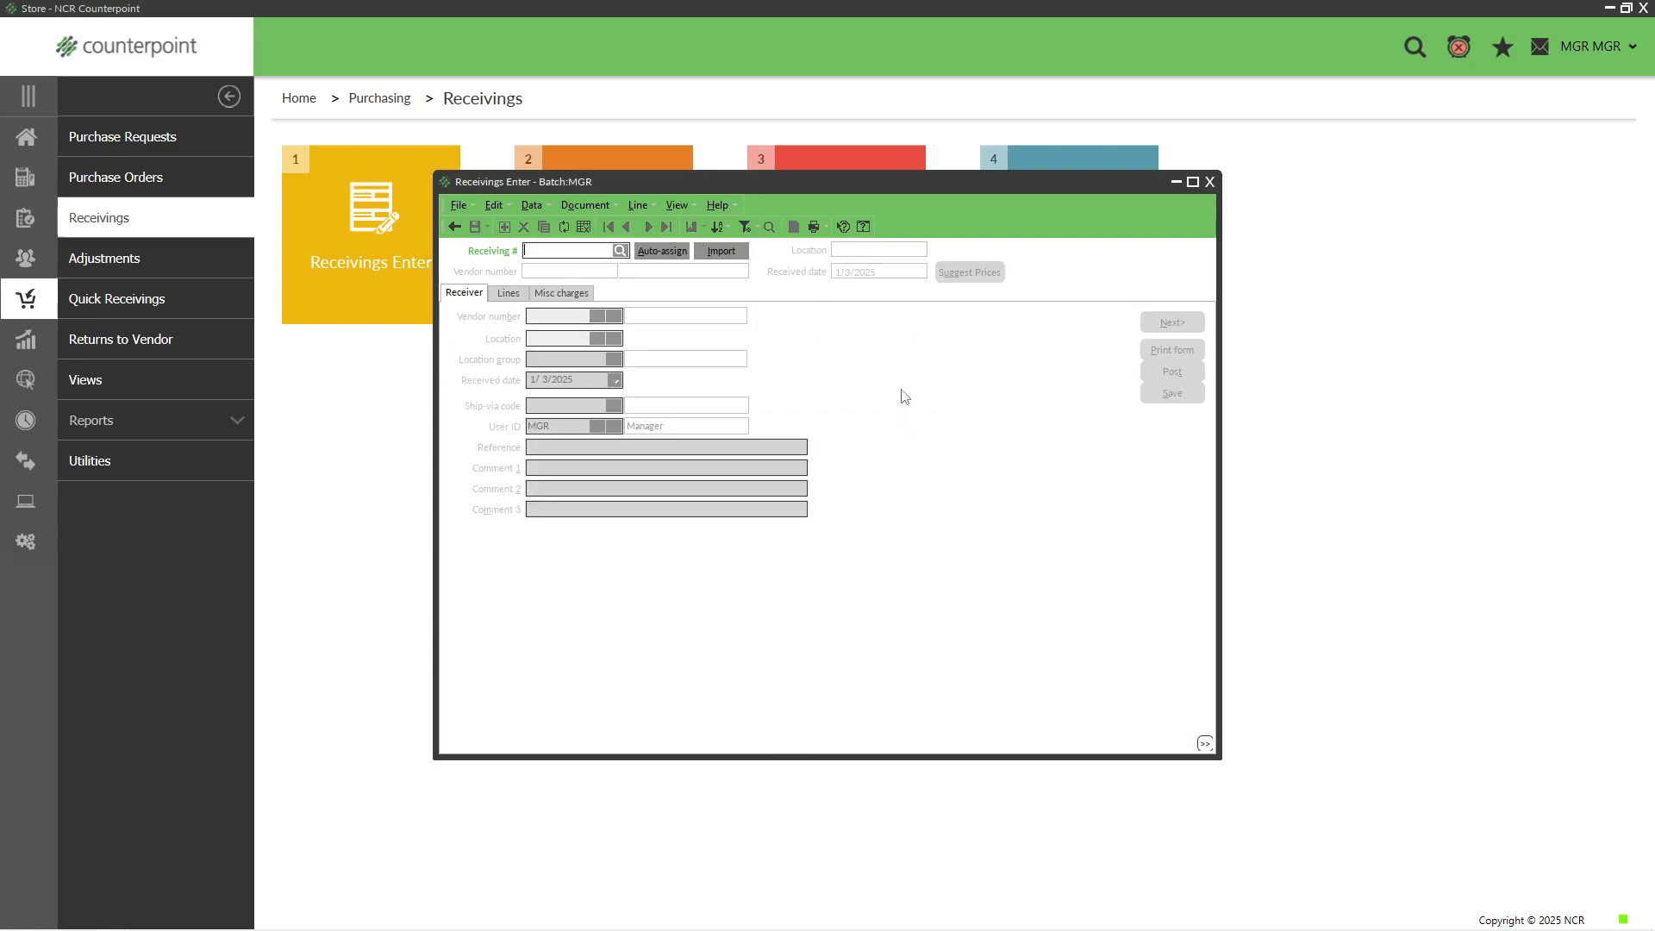
# Check for remaining open purchase orders by starting another auto-assigned receiving, and close it without saving
pyautogui.click(662, 252)
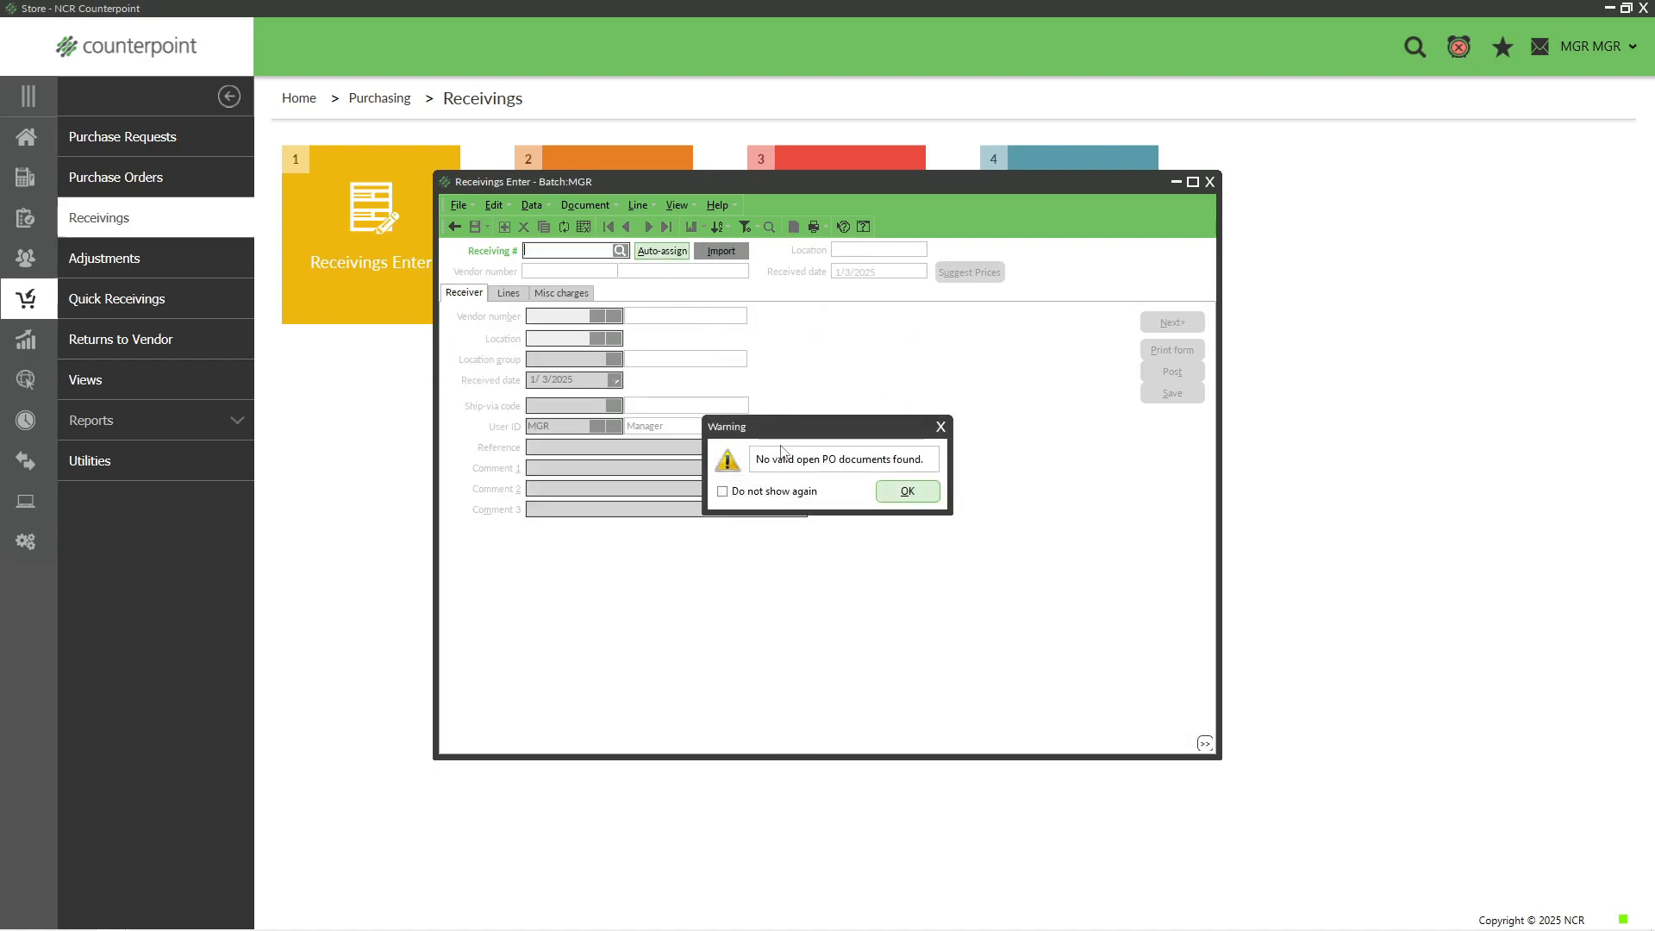
pyautogui.click(940, 426)
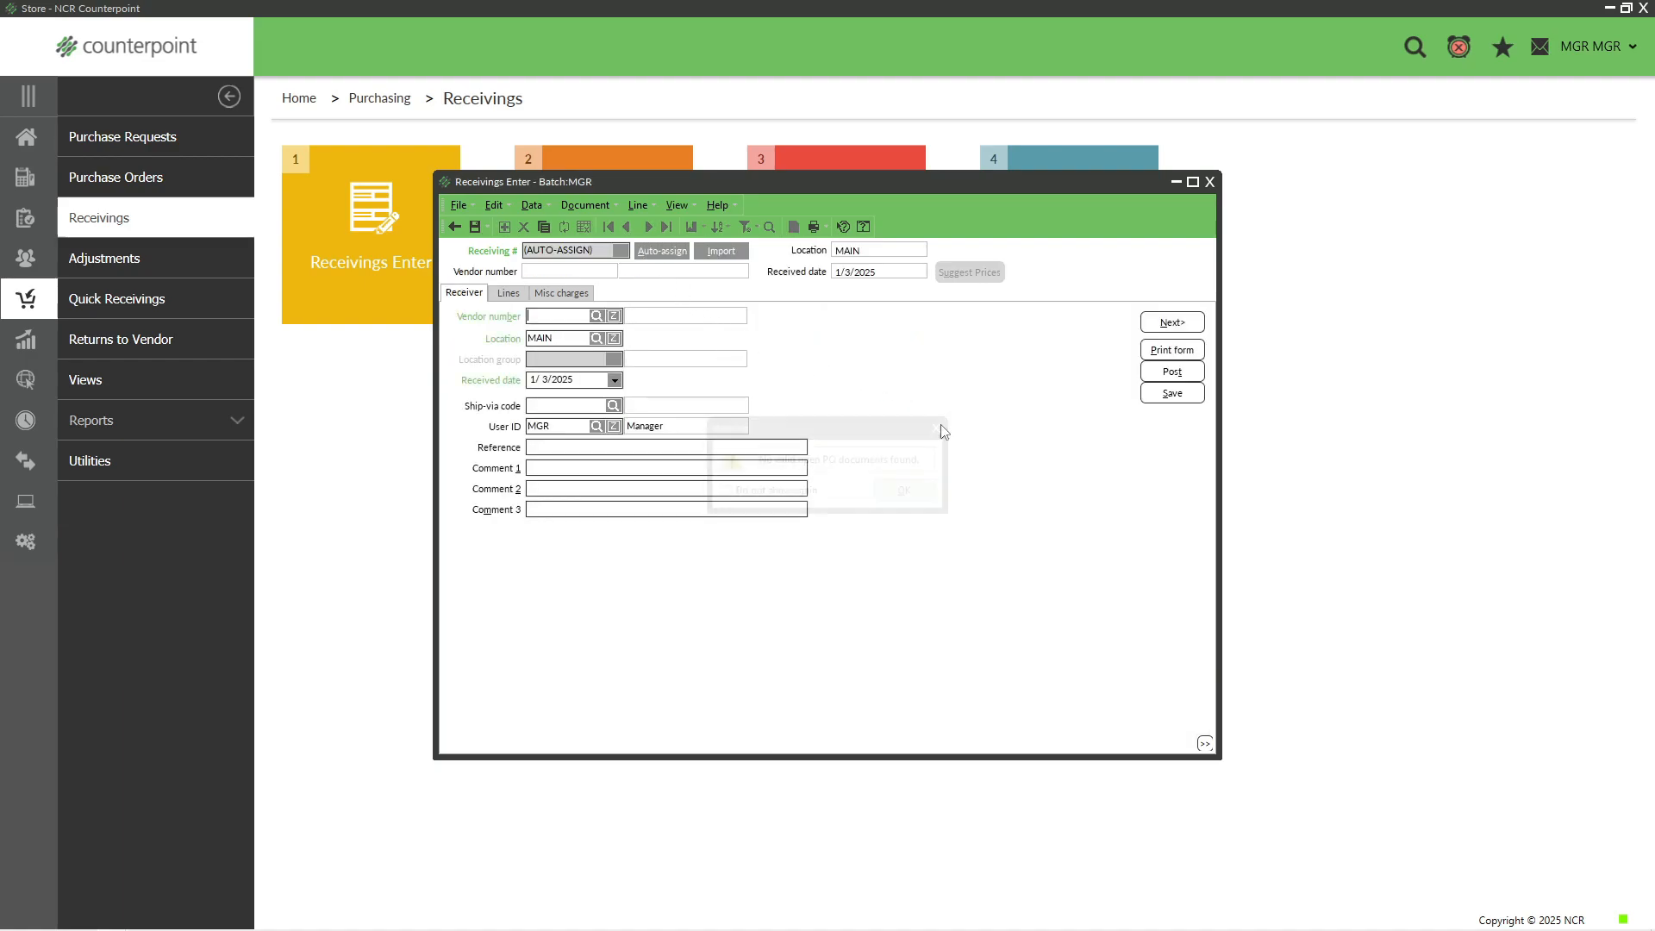
pyautogui.click(1209, 184)
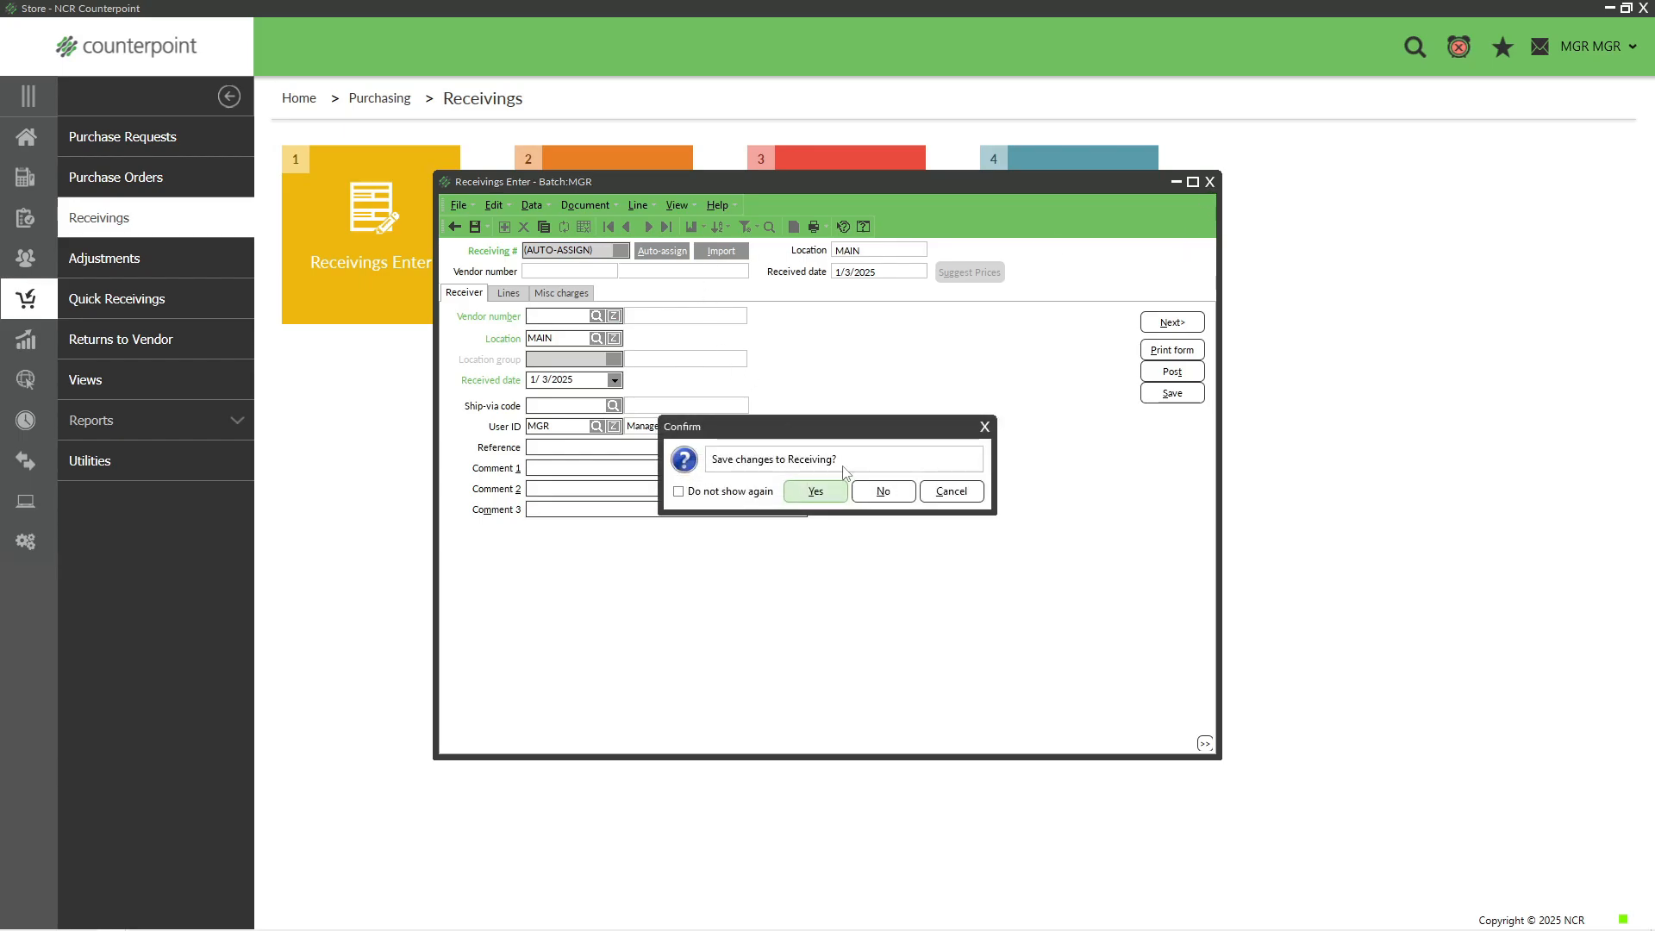
pyautogui.click(883, 503)
# Return to the home page and open the Purchasing area
pyautogui.click(36, 145)
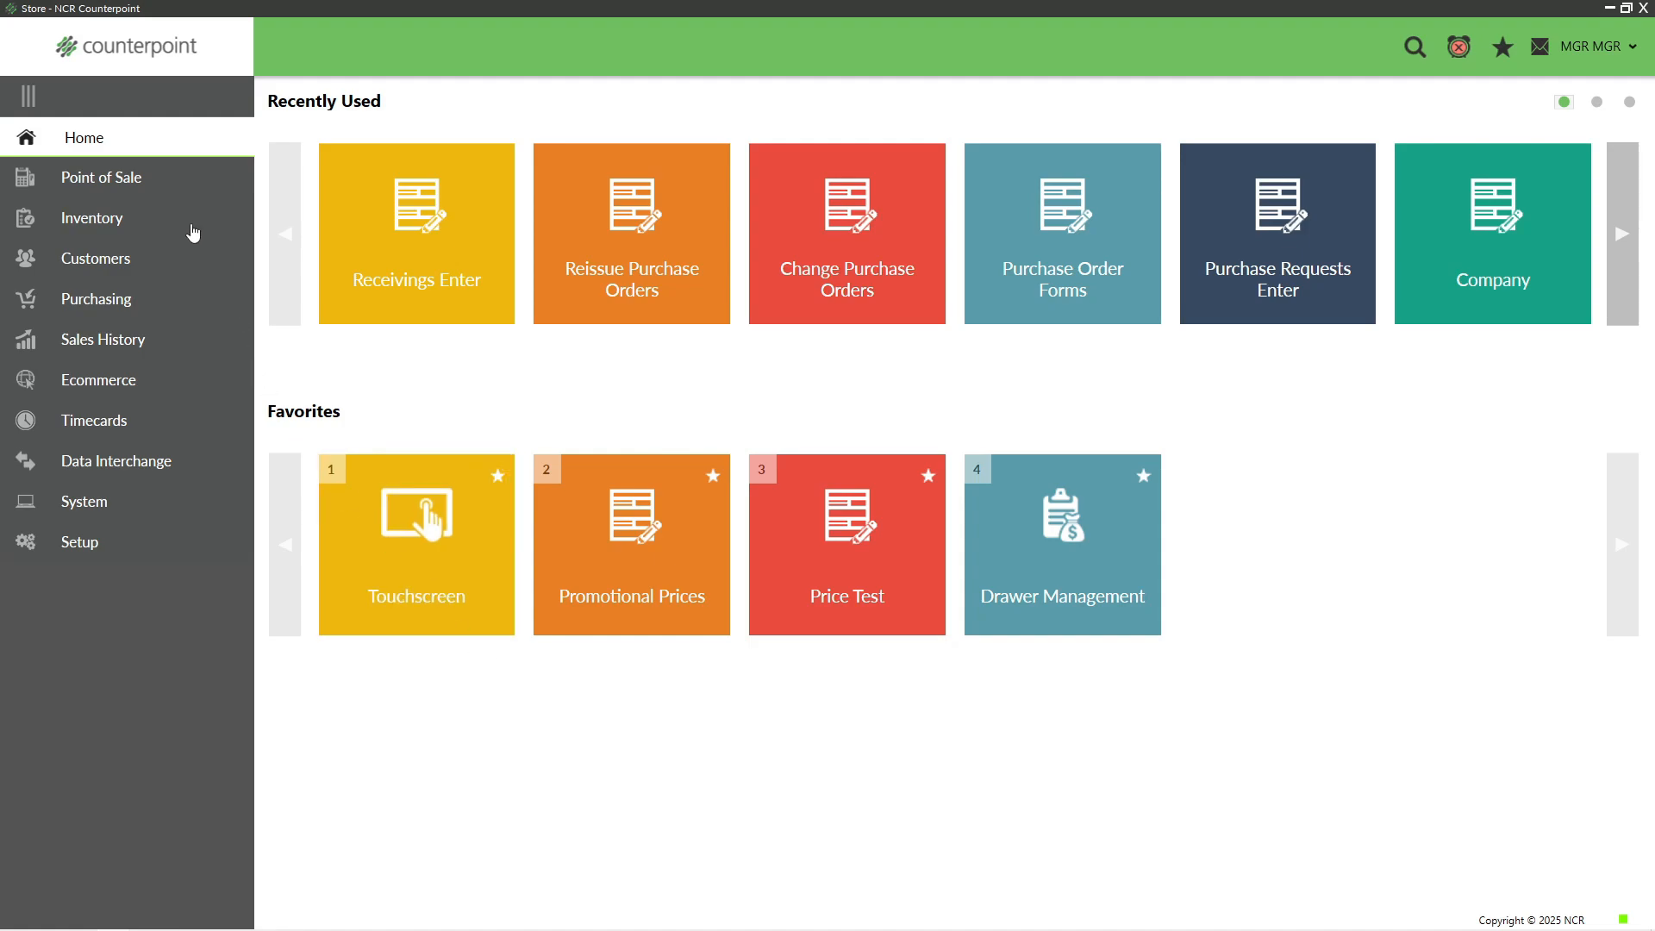
pyautogui.click(96, 296)
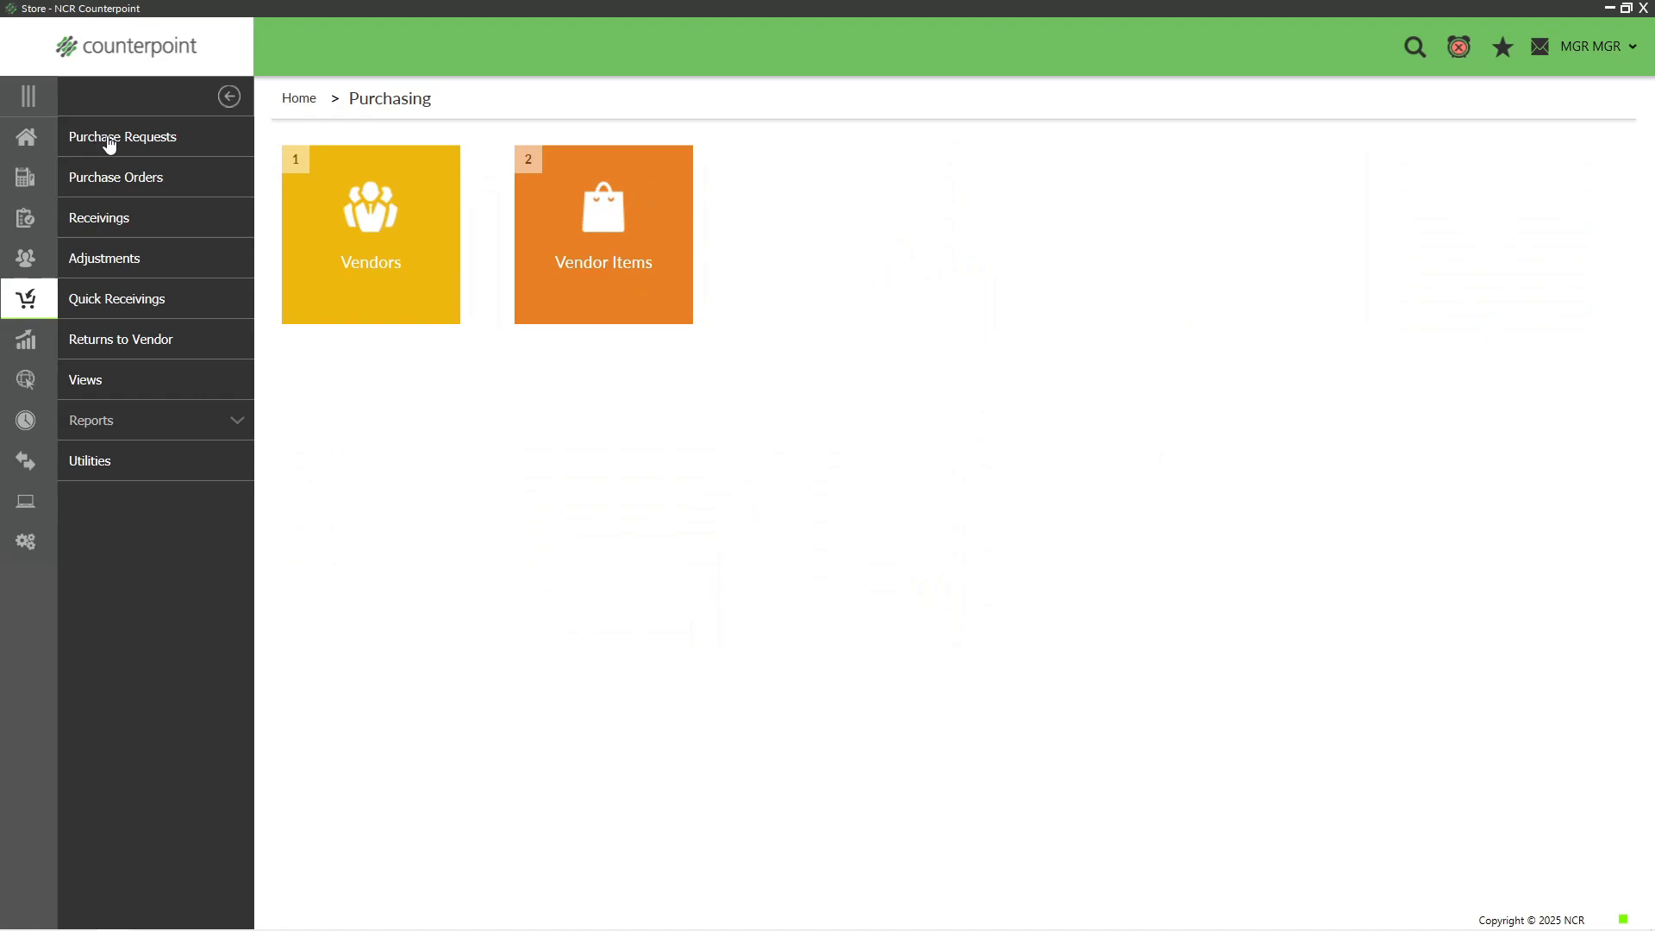